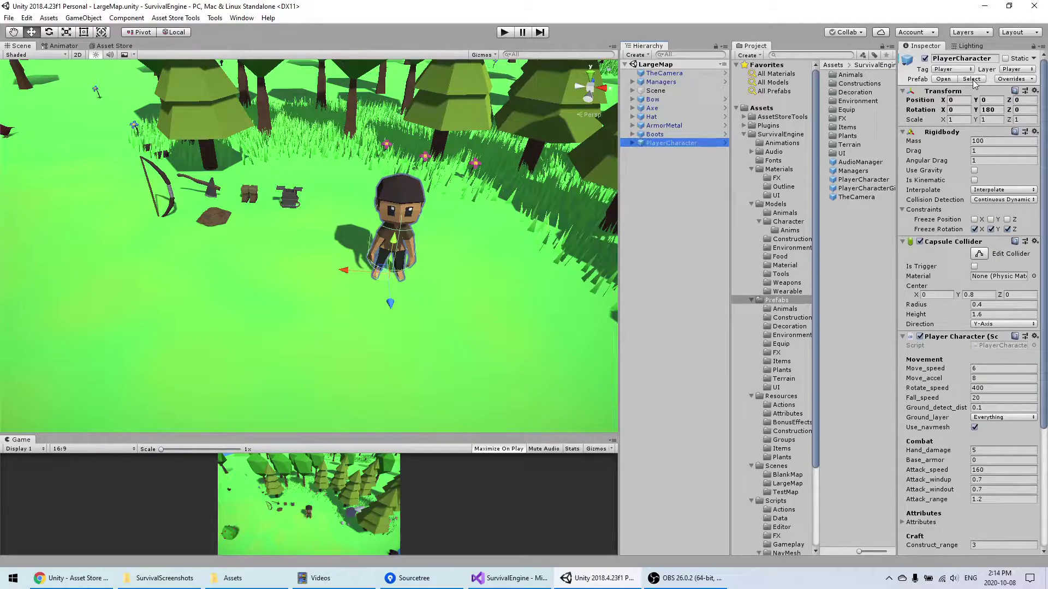
Duplicate the PlayerCharacter prefab and name the copy PlayerCharacterGhost.
left_click(972, 80)
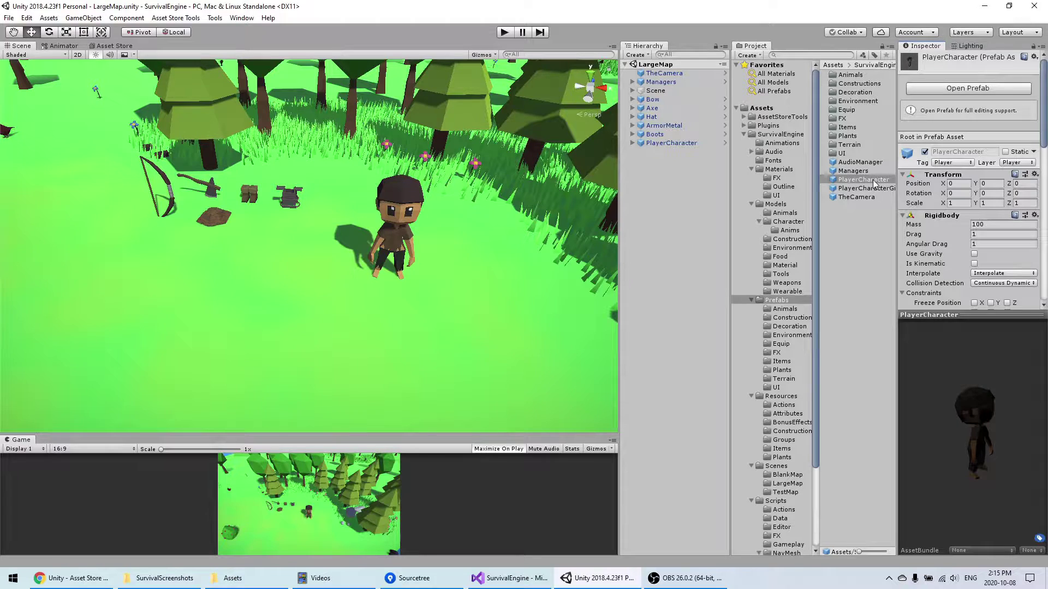
left_click(884, 180)
key("ctrl+d")
left_click(887, 187)
left_click(892, 188)
key("BackSpace")
key("BackSpace")
type("Ghost")
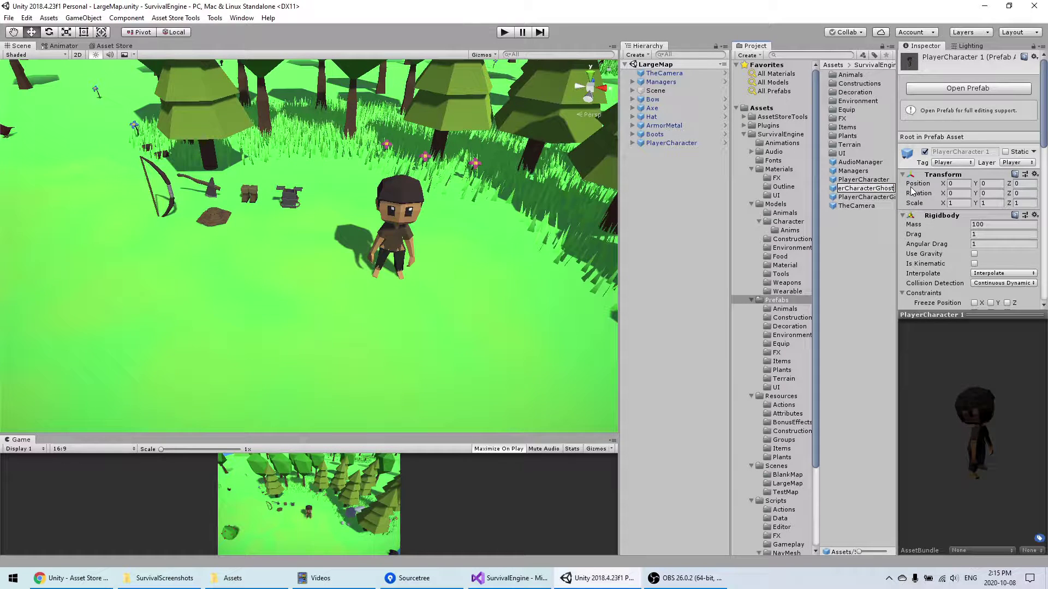
key("Return")
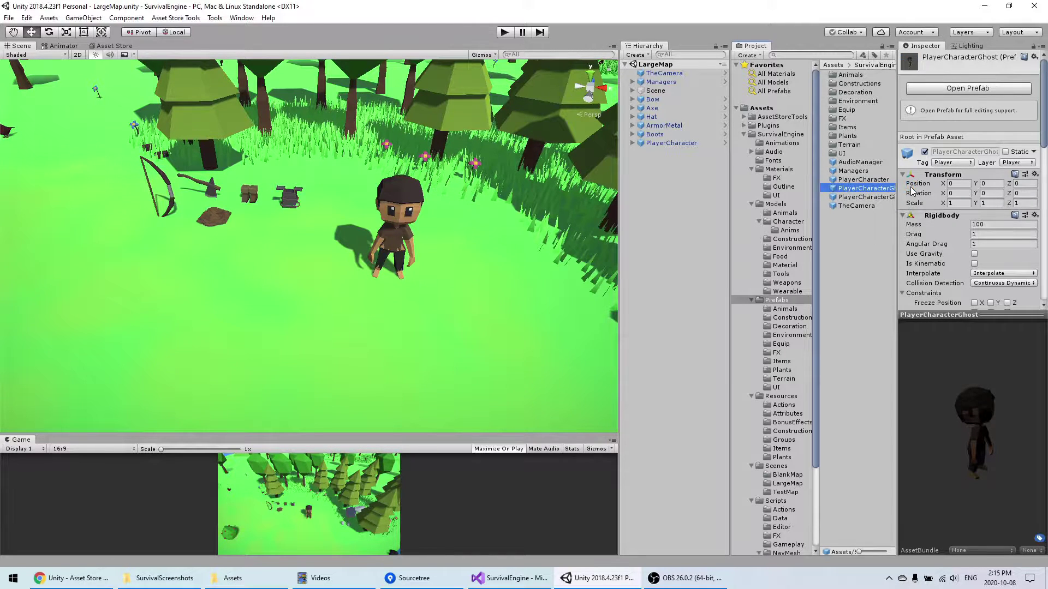
Open the PlayerCharacterGhost prefab and add the CharacterGhostRig model from the Models/Character folder beneath its root.
left_click(969, 88)
scroll(401, 217, "up", 3)
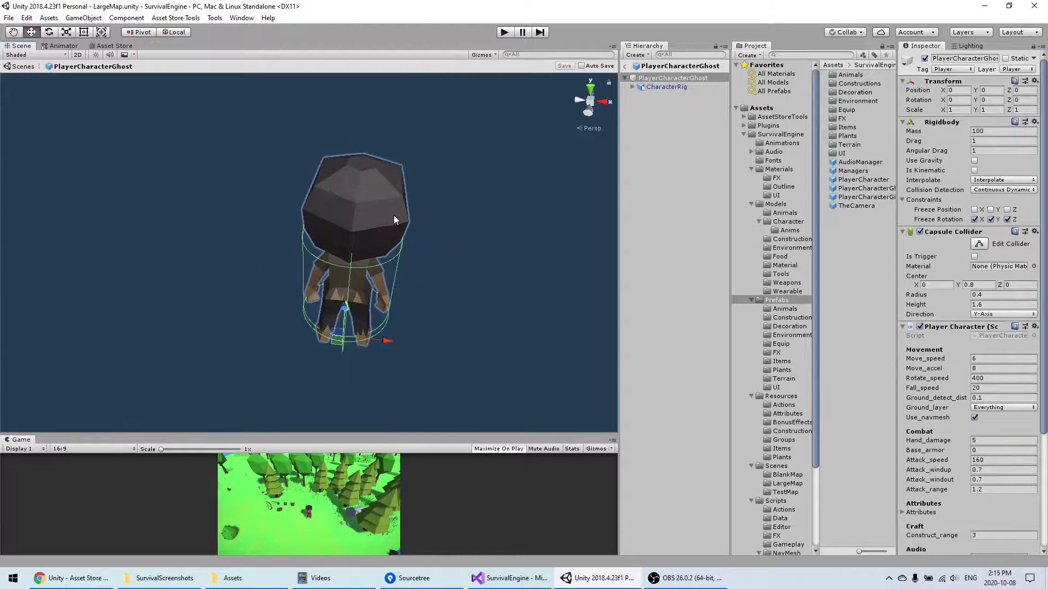
left_click(664, 88)
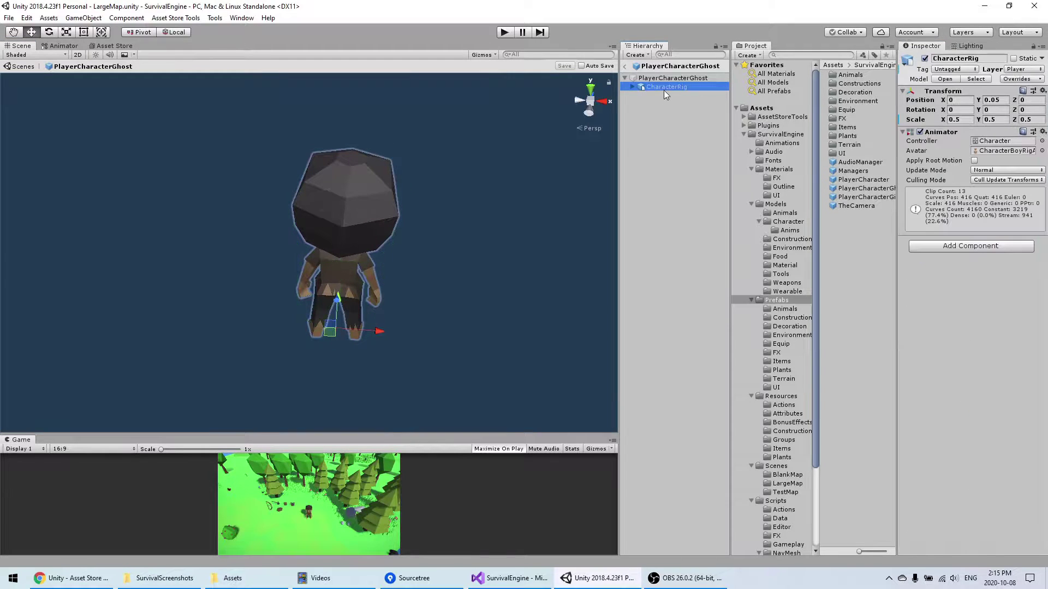
left_click(976, 79)
left_click(893, 187)
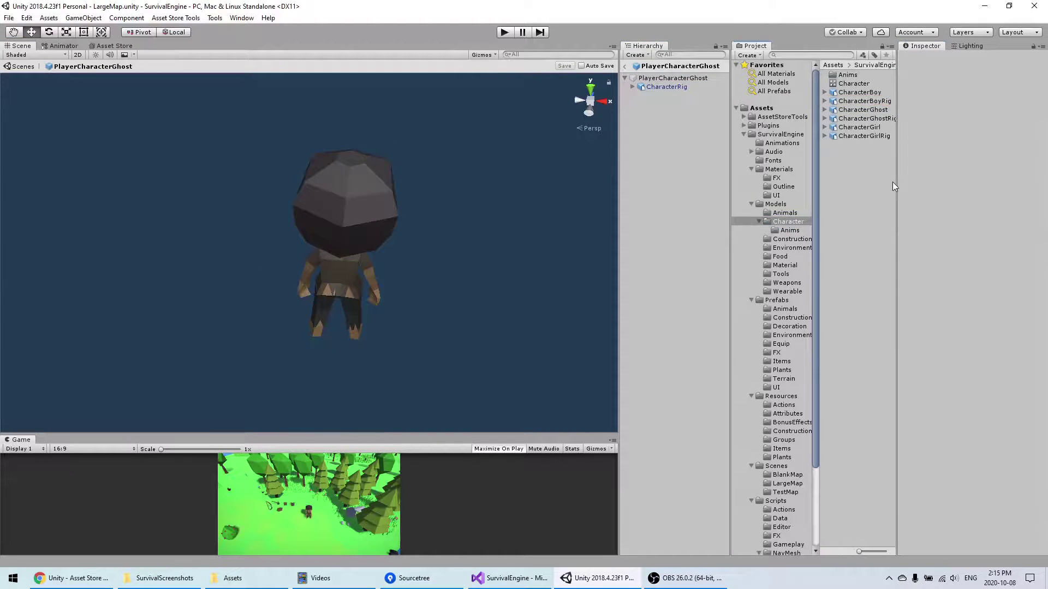
left_click(881, 119)
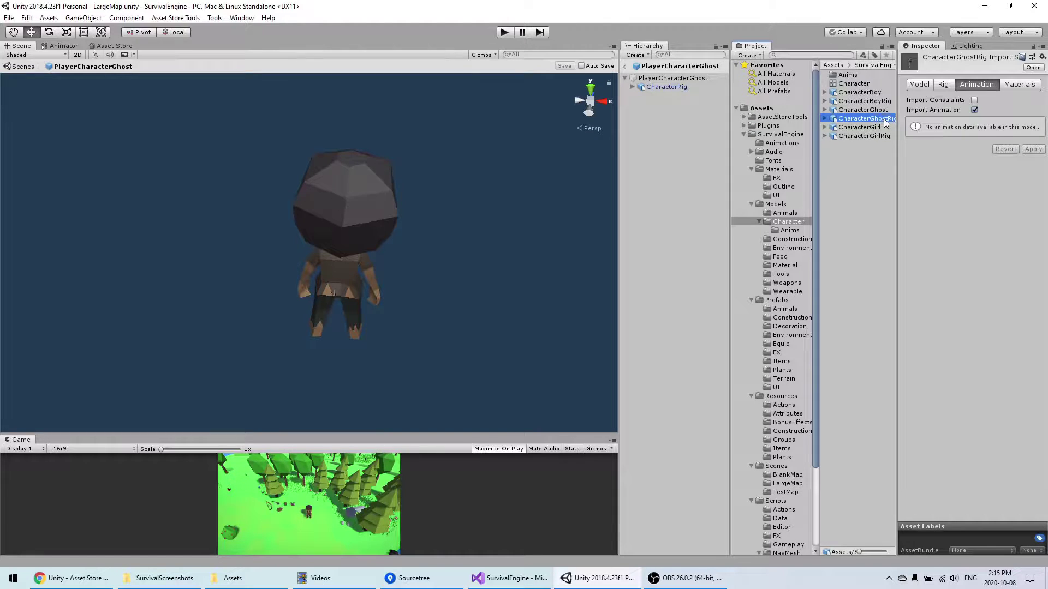
left_click_drag(885, 122, 659, 119)
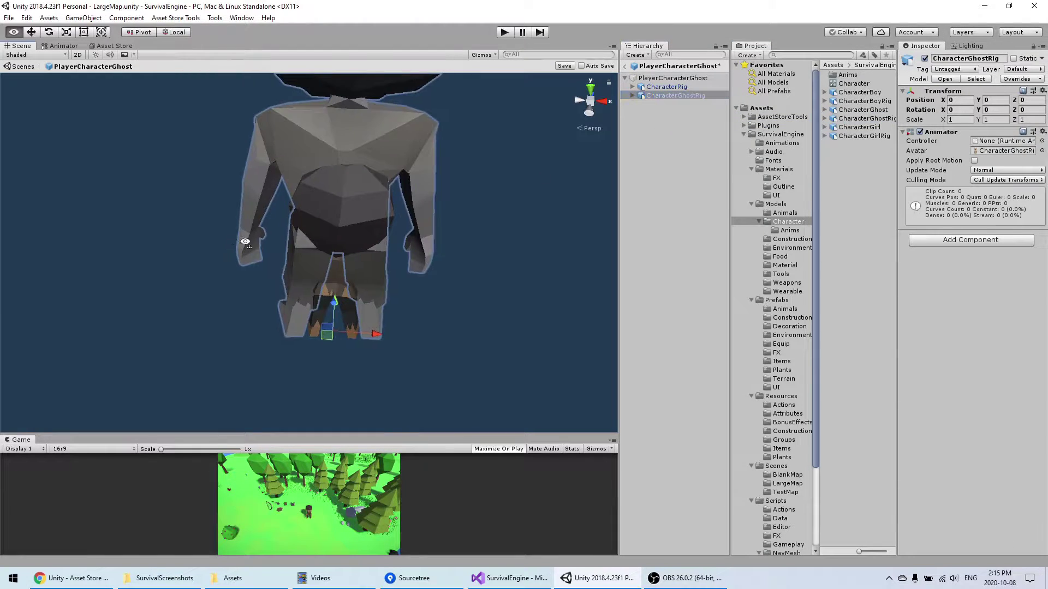
Scale CharacterGhostRig uniformly down to about 0.46 so it matches the size of the original character rig.
left_click_drag(447, 246, 163, 181, "alt")
left_click_drag(294, 243, 356, 234, "alt")
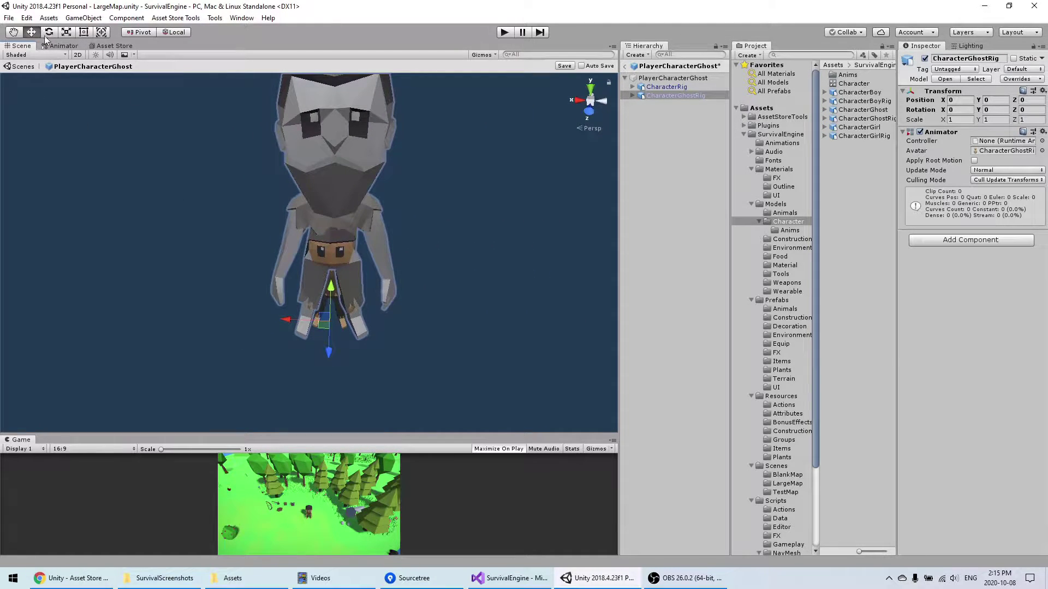
left_click(67, 32)
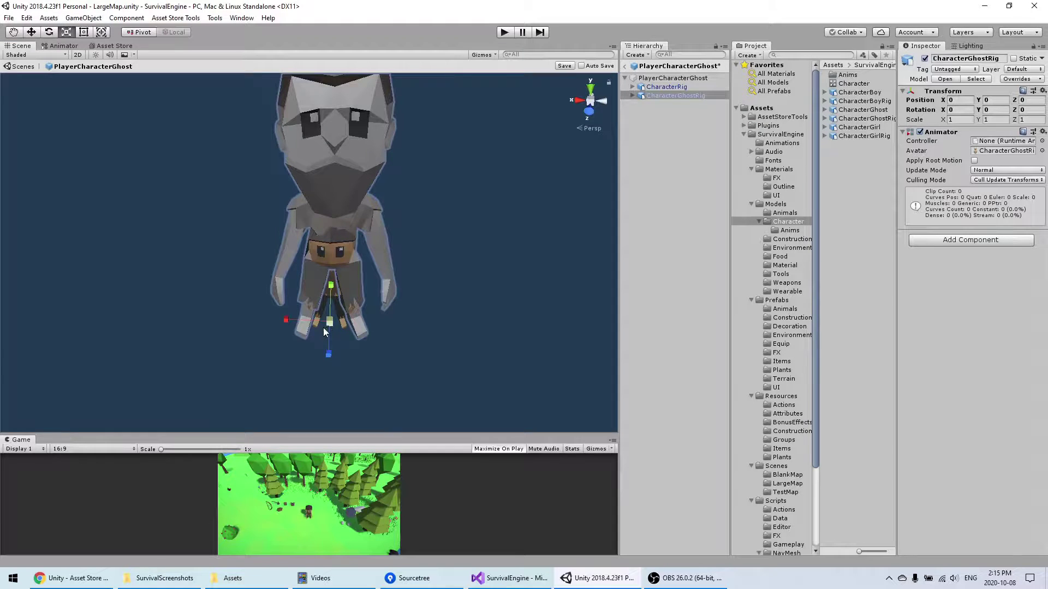
left_click_drag(330, 324, 302, 319)
left_click(31, 32)
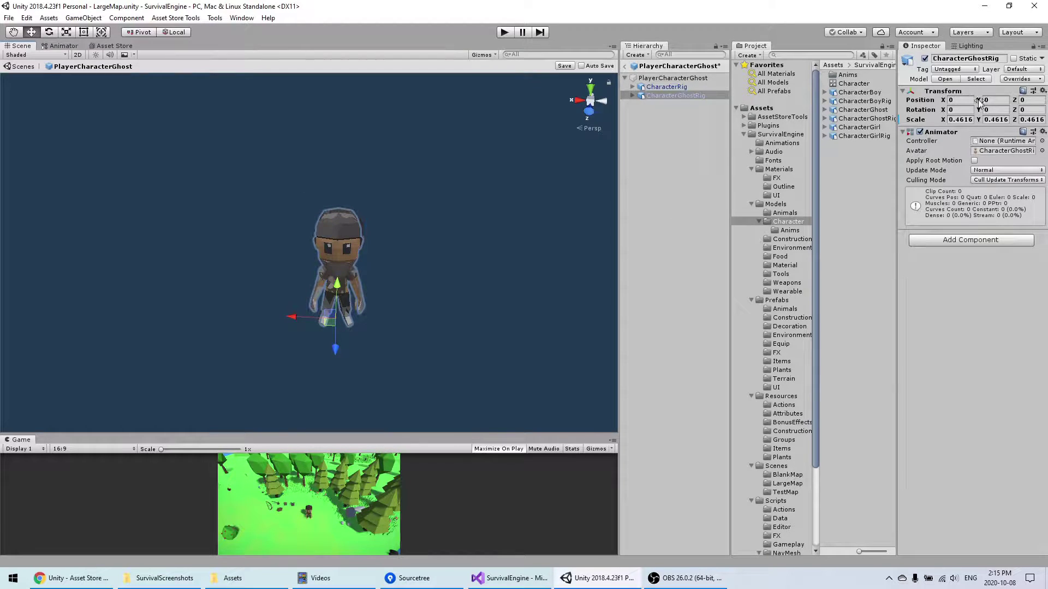
mouse_move(393, 284)
left_mouse_down("alt")
mouse_move(410, 297)
mouse_move(363, 262)
mouse_move(398, 302)
left_mouse_up("alt")
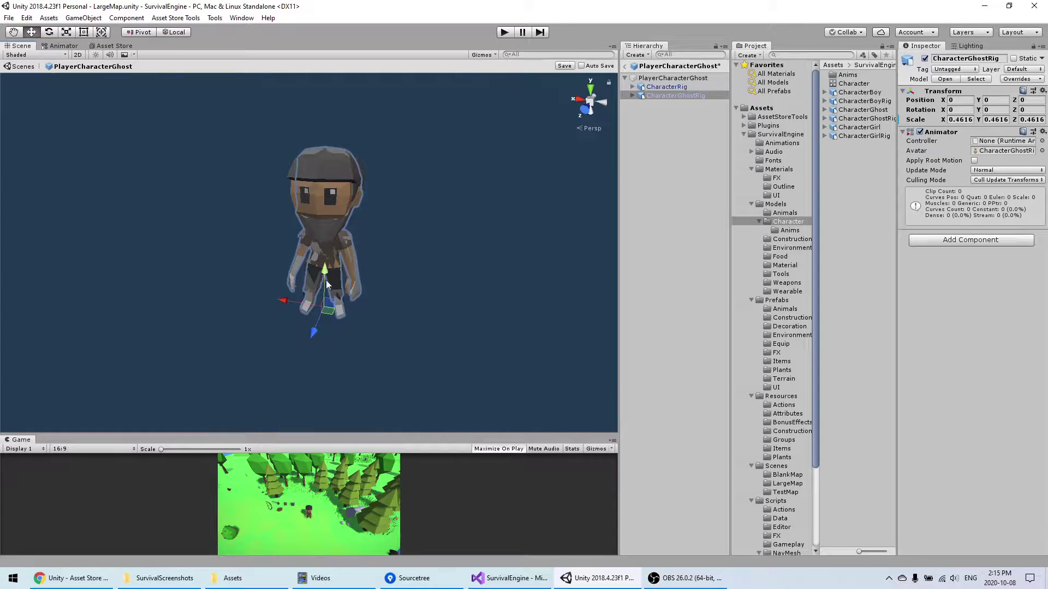
left_click_drag(325, 282, 355, 293, "alt")
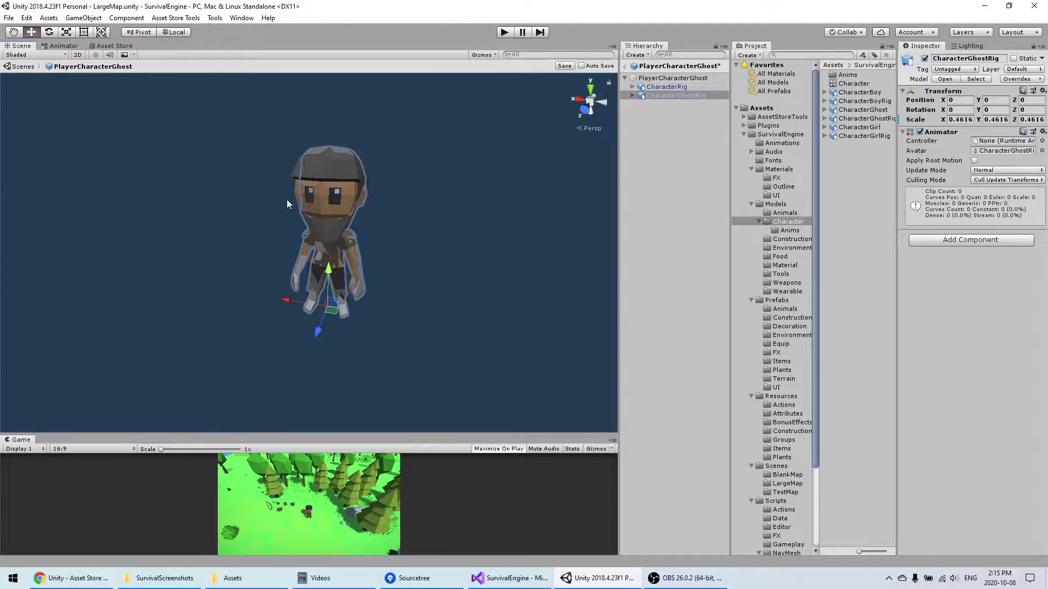
Delete the original CharacterRig from the ghost prefab, then save the prefab and return to the LargeMap scene.
left_click(676, 86)
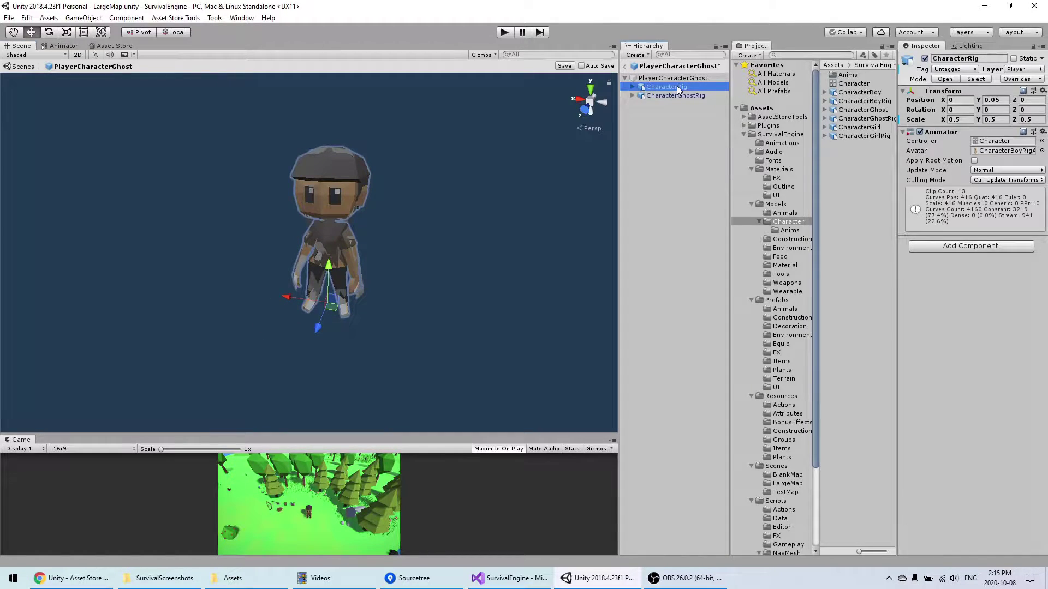
key("Delete")
key("ctrl+s")
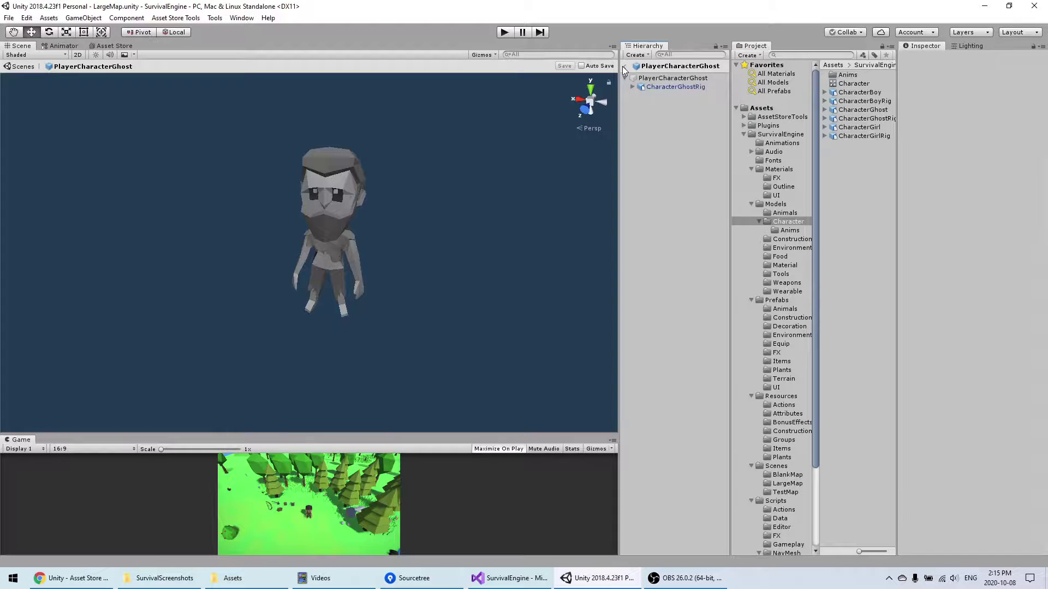
left_click(626, 67)
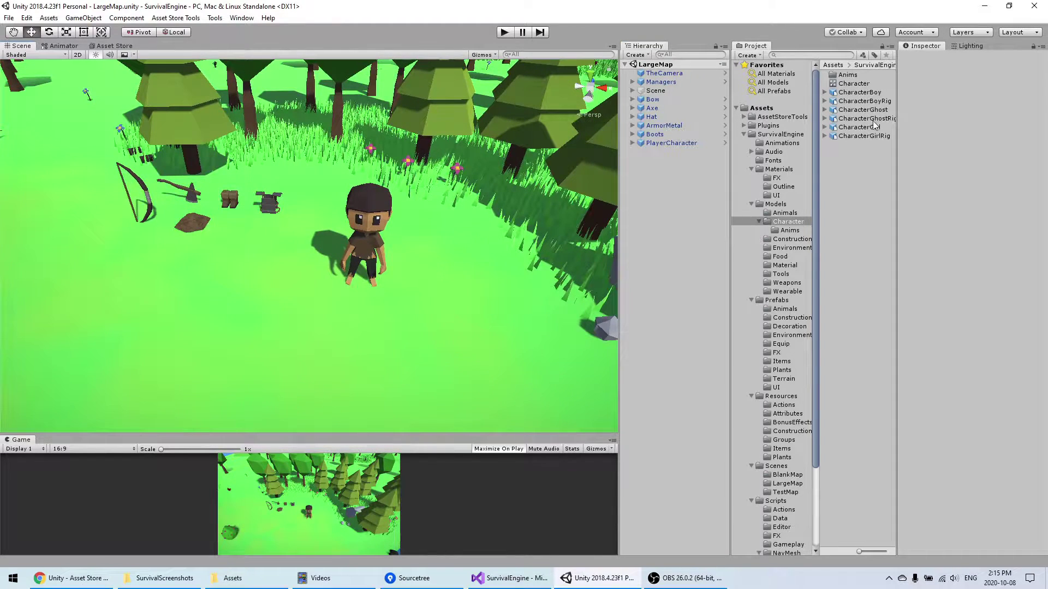
Place the PlayerCharacterGhost prefab beside the existing player with a Y rotation of 180, listed after PlayerCharacter in the hierarchy.
left_click(661, 143)
left_click(973, 82)
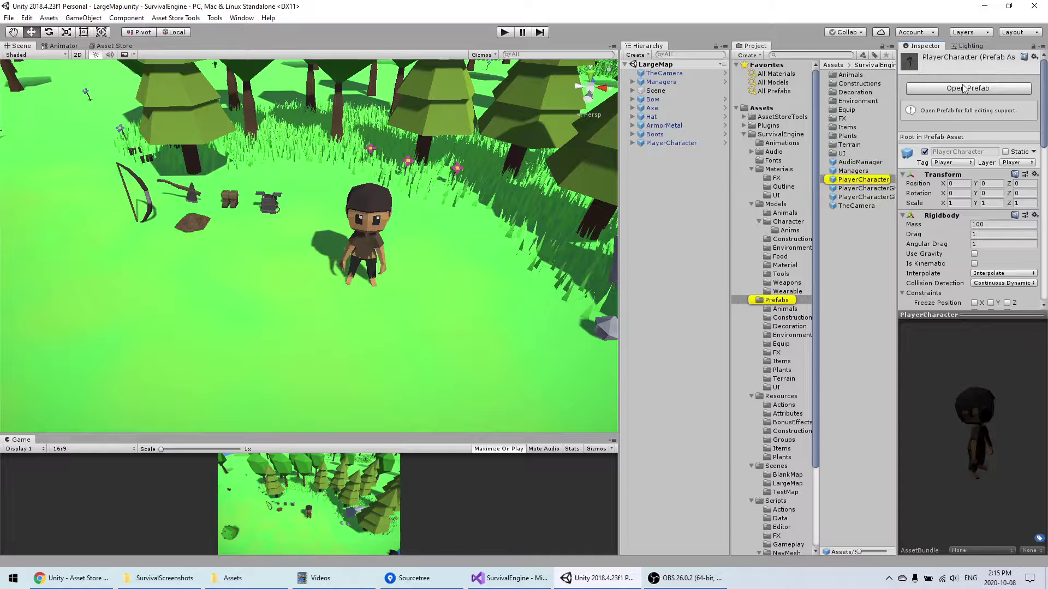
left_click_drag(877, 193, 411, 282)
left_click(998, 109)
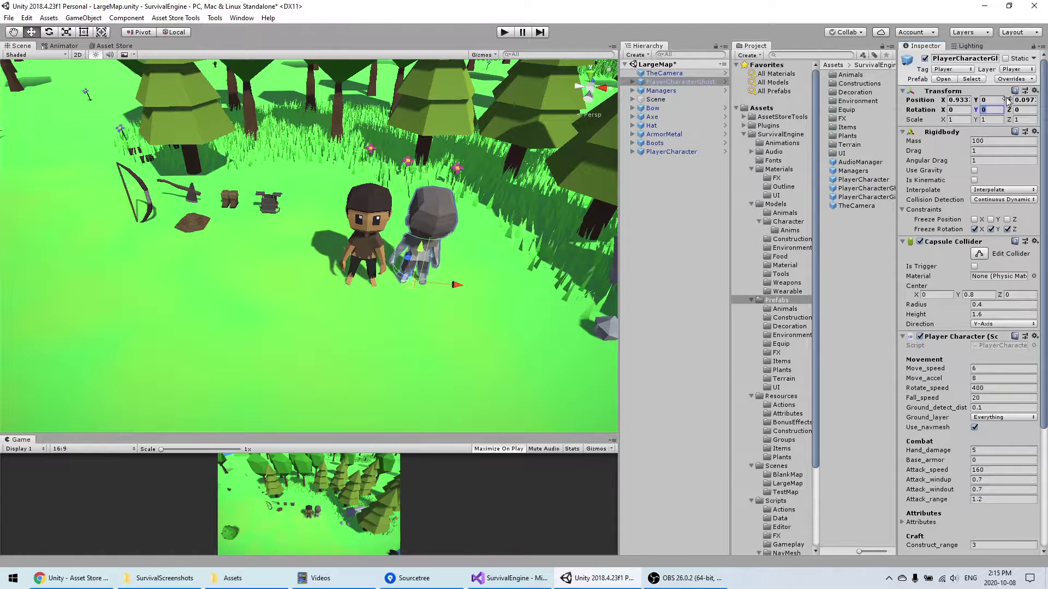
type("180")
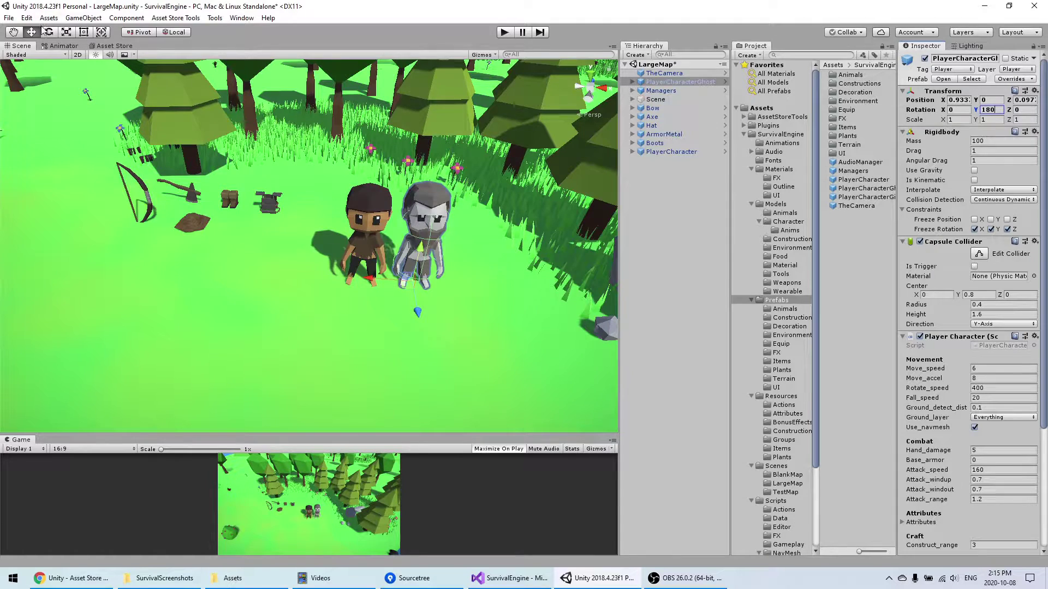
left_click_drag(694, 87, 690, 158)
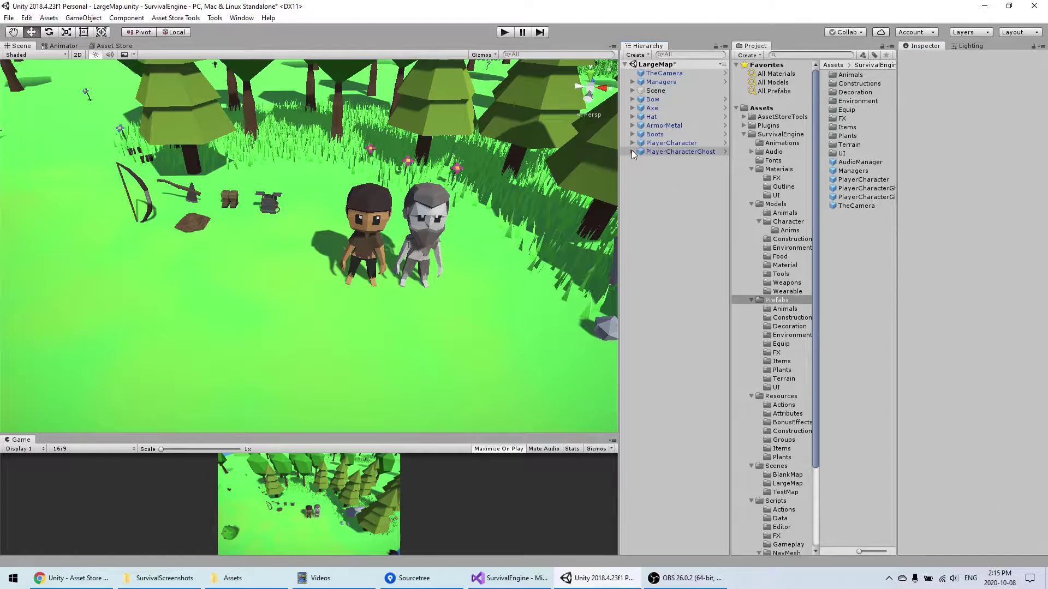
Deactivate the original PlayerCharacter object and save the scene.
left_click(657, 144)
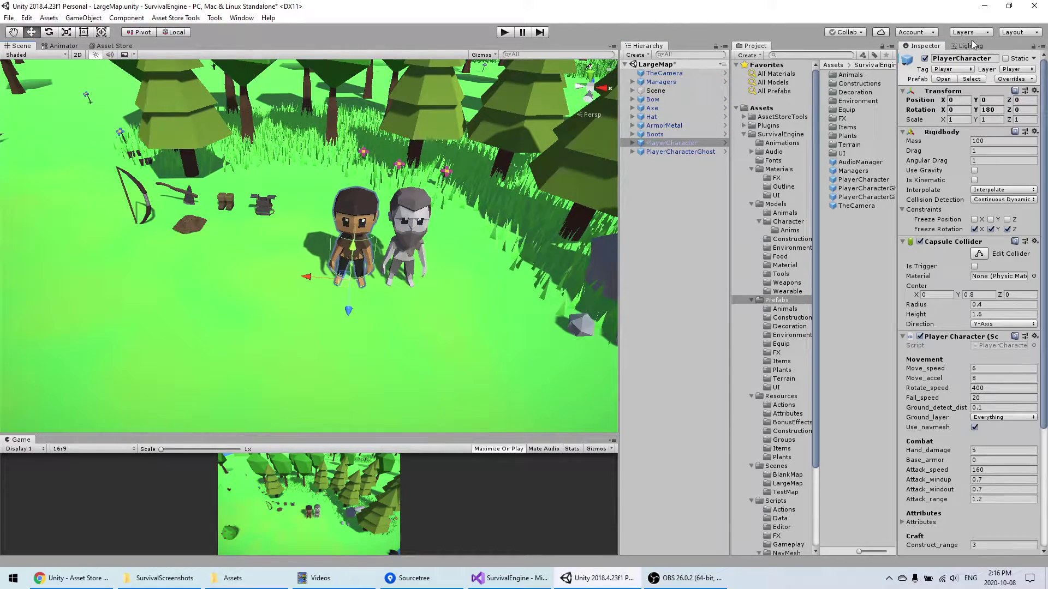
left_click(924, 58)
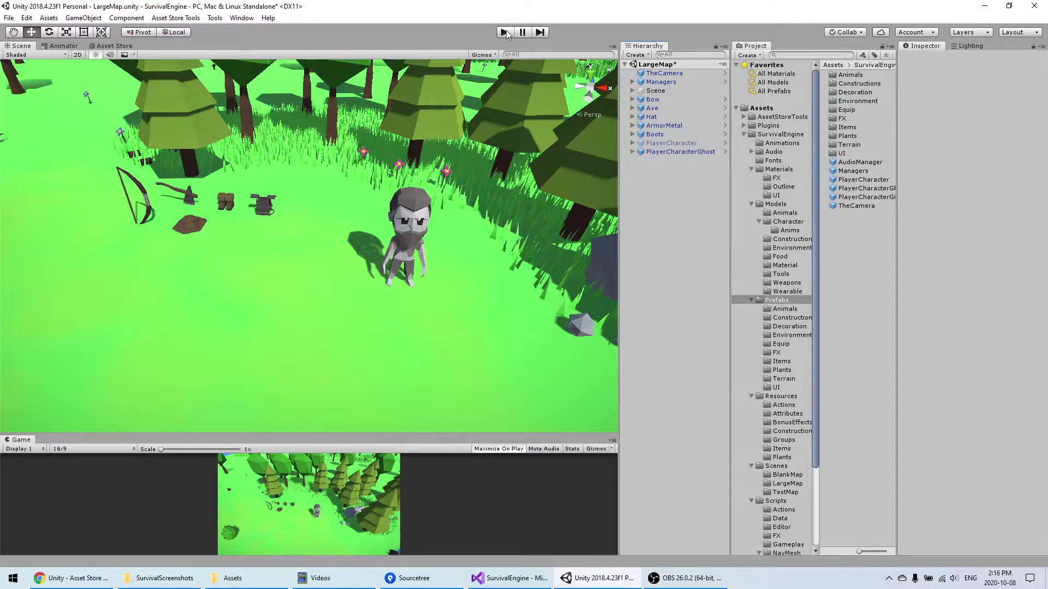
left_click(685, 150)
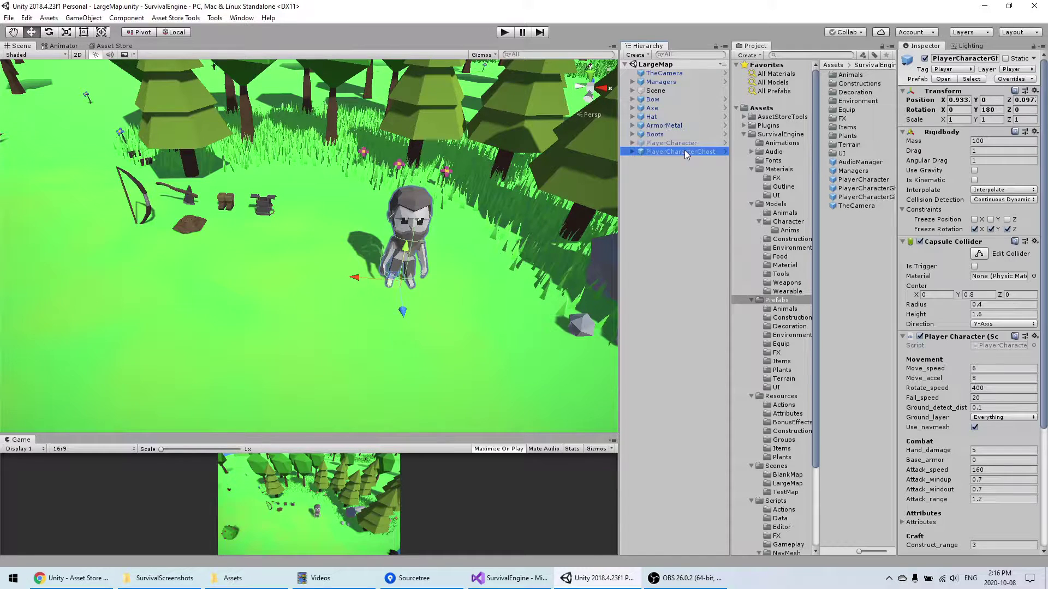
scroll(971, 273, "down", 5)
key("ctrl+s")
left_click(708, 263)
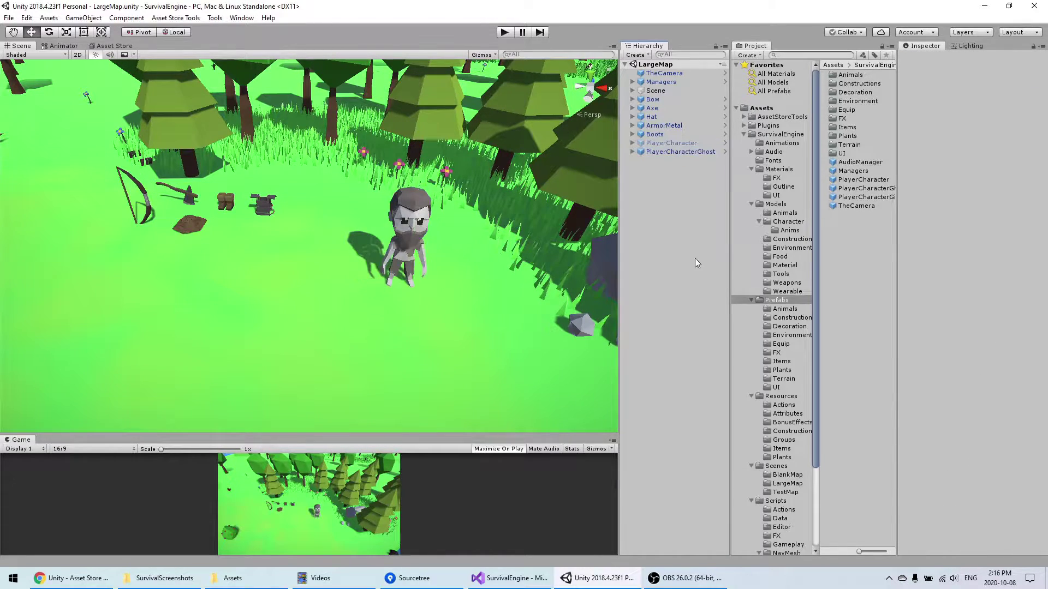
Run the game and walk the ghost character around in several directions to check its movement and animation.
left_click(503, 33)
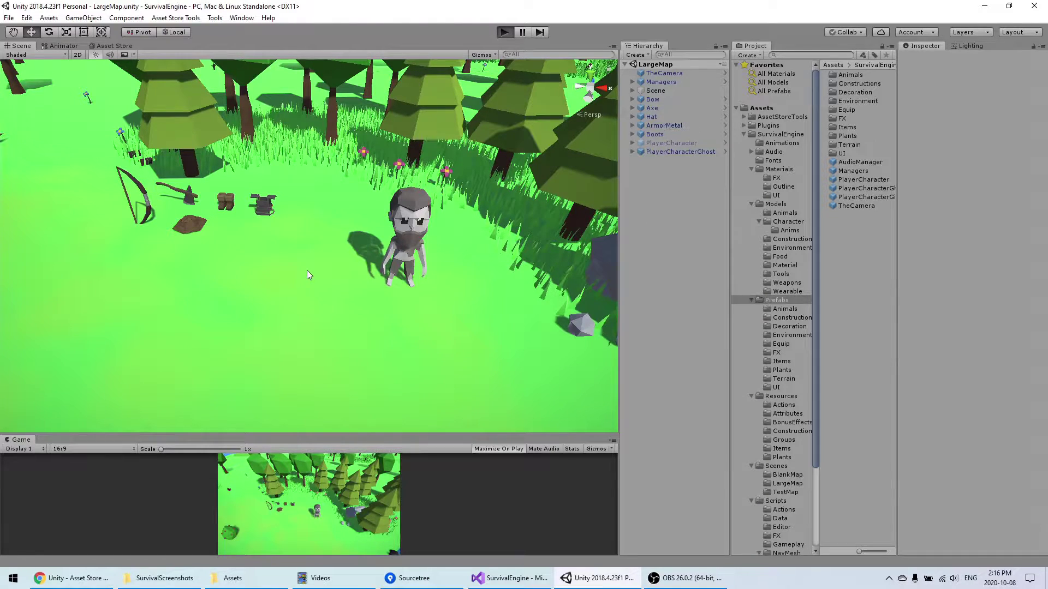
key("ctrl+p")
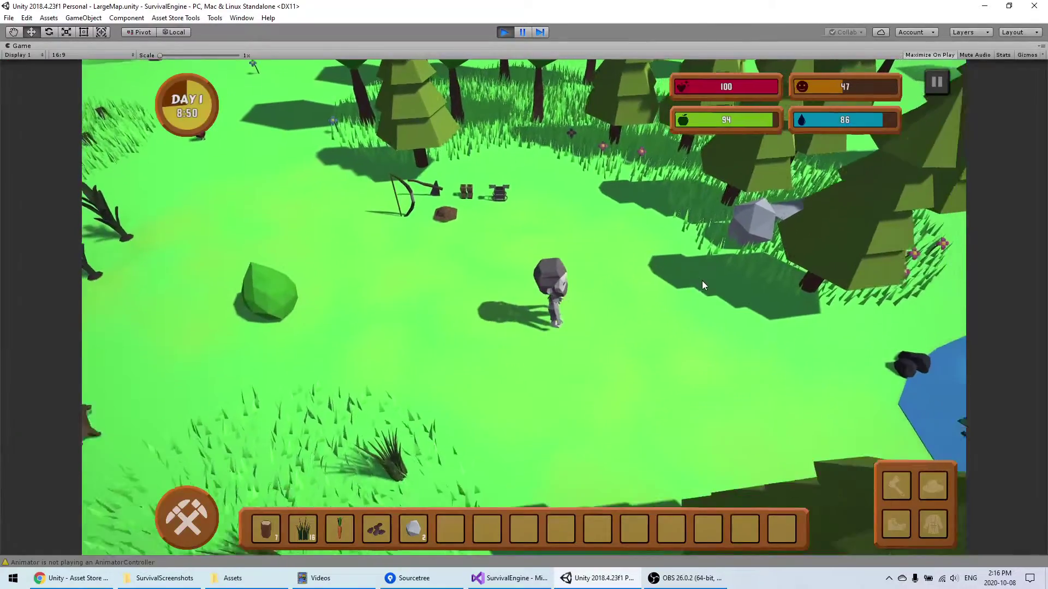
key("s")
key("d")
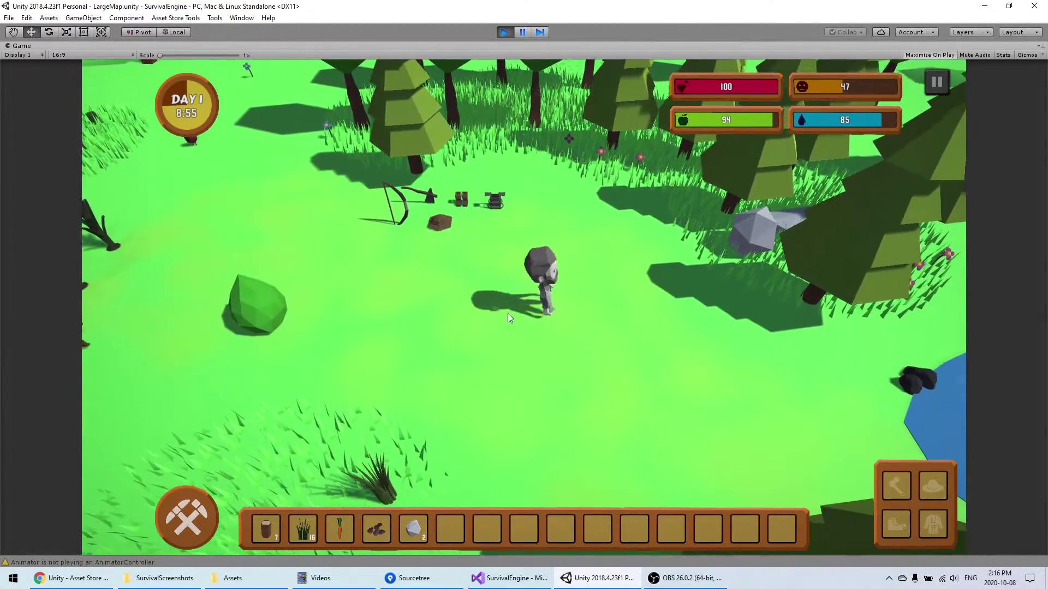
key("w")
key("s")
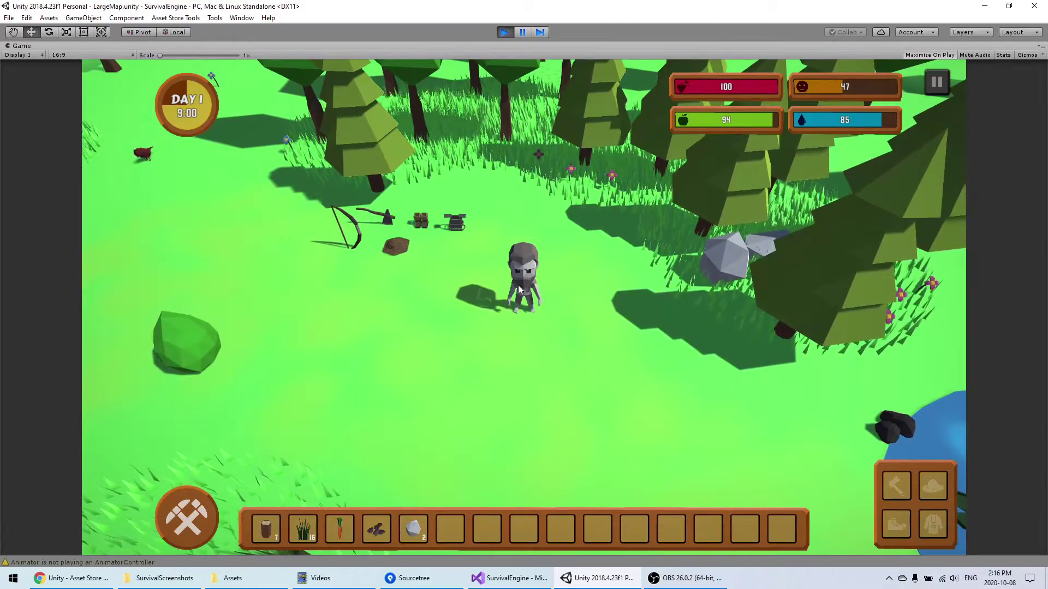
key("d")
key("w")
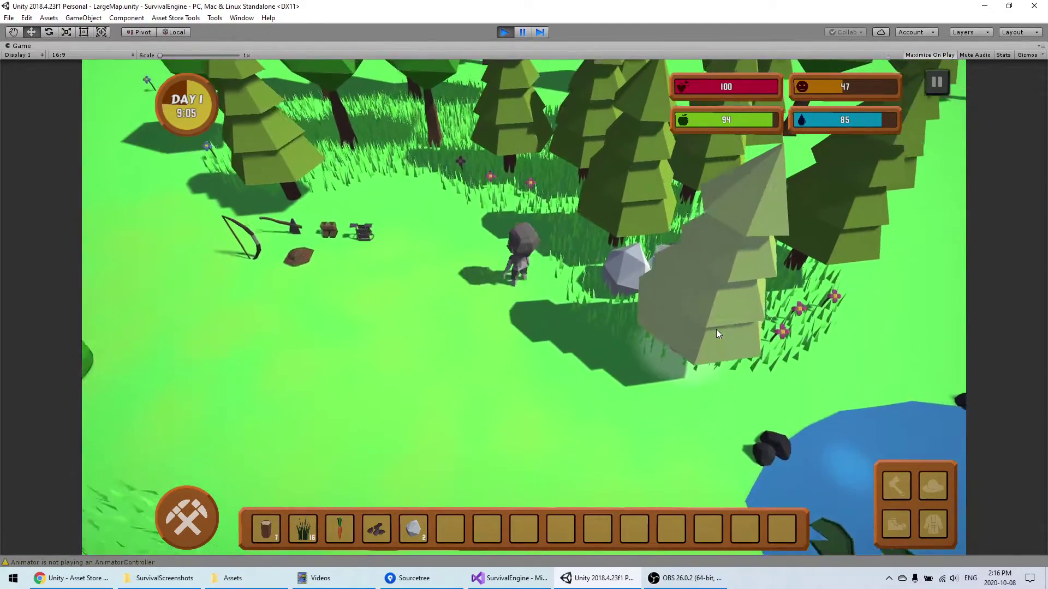
Pick up the metal armor and equip it on the ghost character to test attachment, ending the play test.
key("a")
key("s")
key("w")
left_click(498, 256)
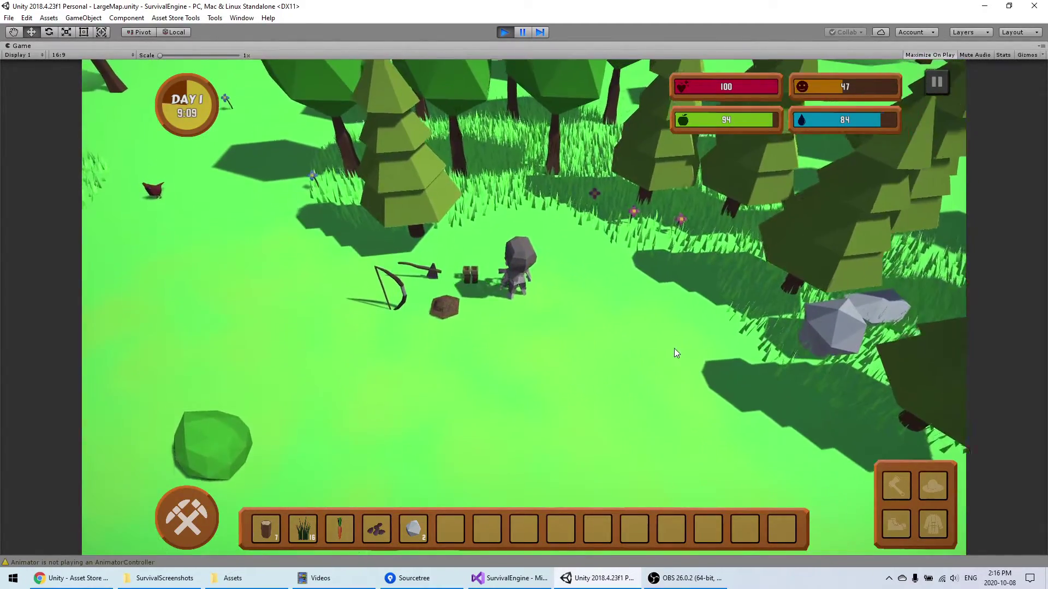
key("s")
left_click(456, 531)
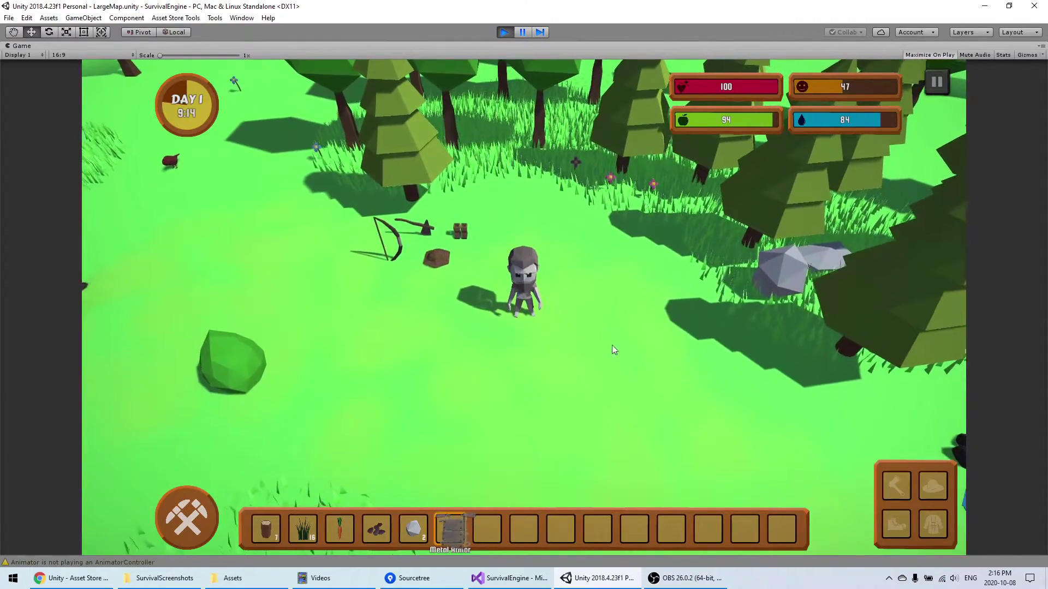
left_click(934, 523)
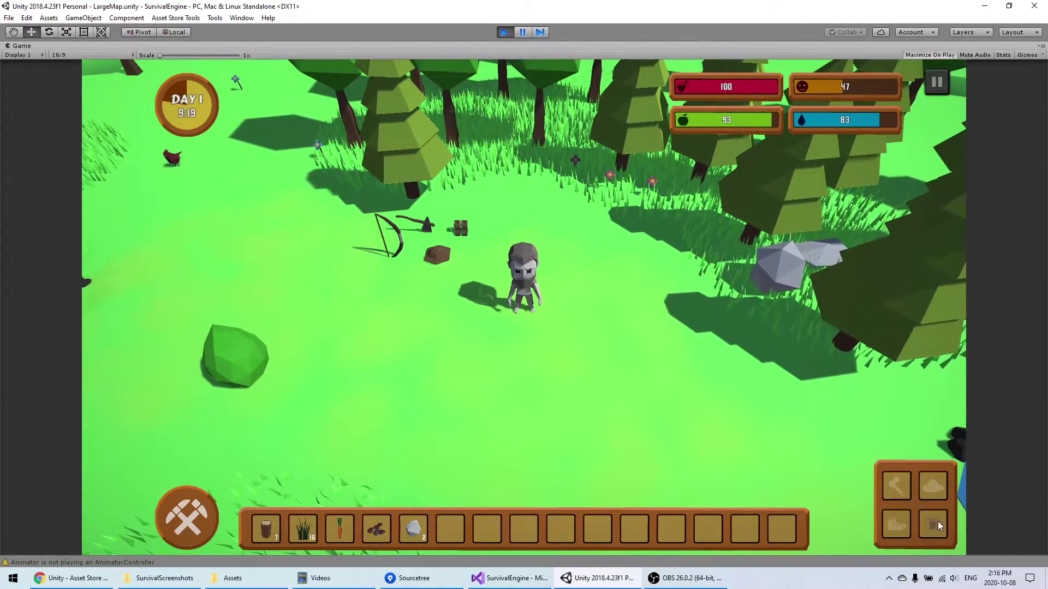
key("ctrl+p")
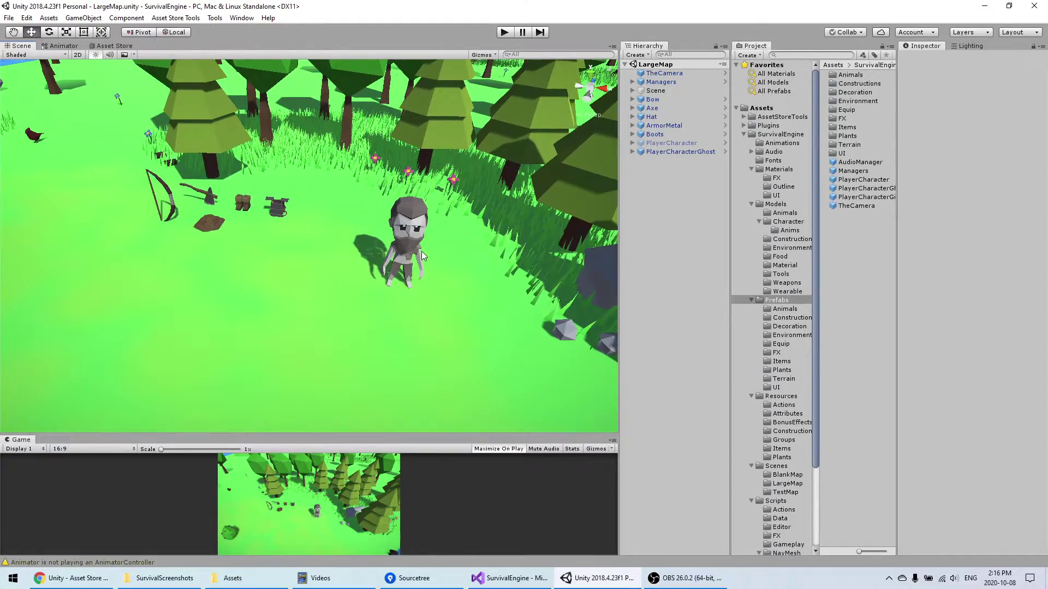
Examine the PlayerCharacterGhost object in the scene from several angles along with its component settings.
left_click(704, 151)
mouse_move(378, 299)
middle_mouse_down()
mouse_move(346, 288)
mouse_move(388, 306)
middle_mouse_up()
scroll(398, 316, "up", 3)
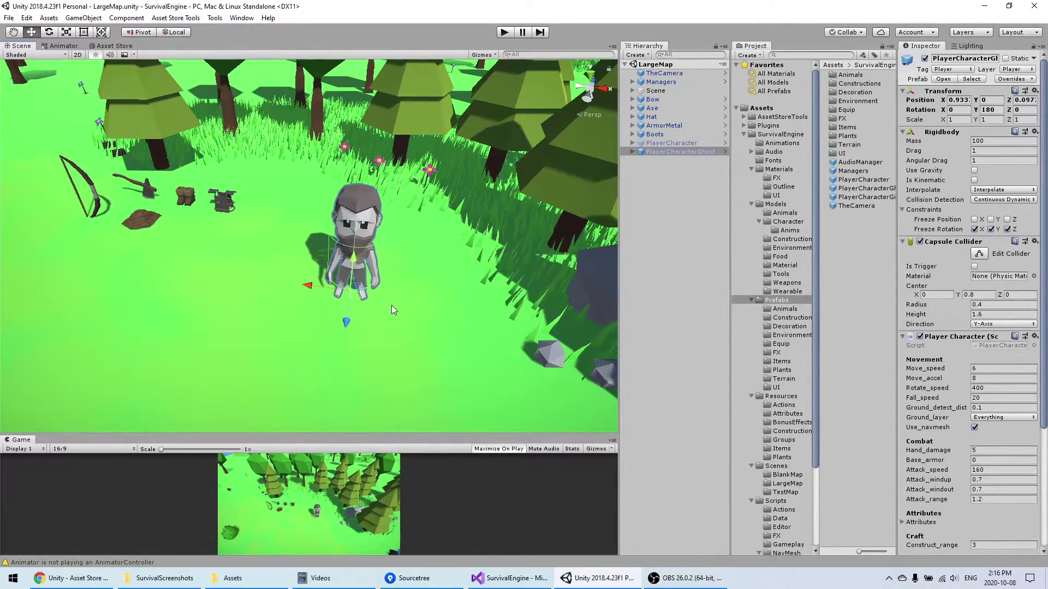
left_click_drag(391, 306, 374, 280, "alt")
middle_click_drag(360, 254, 380, 288)
left_click(718, 253)
middle_click_drag(402, 323, 456, 314)
left_click(356, 237)
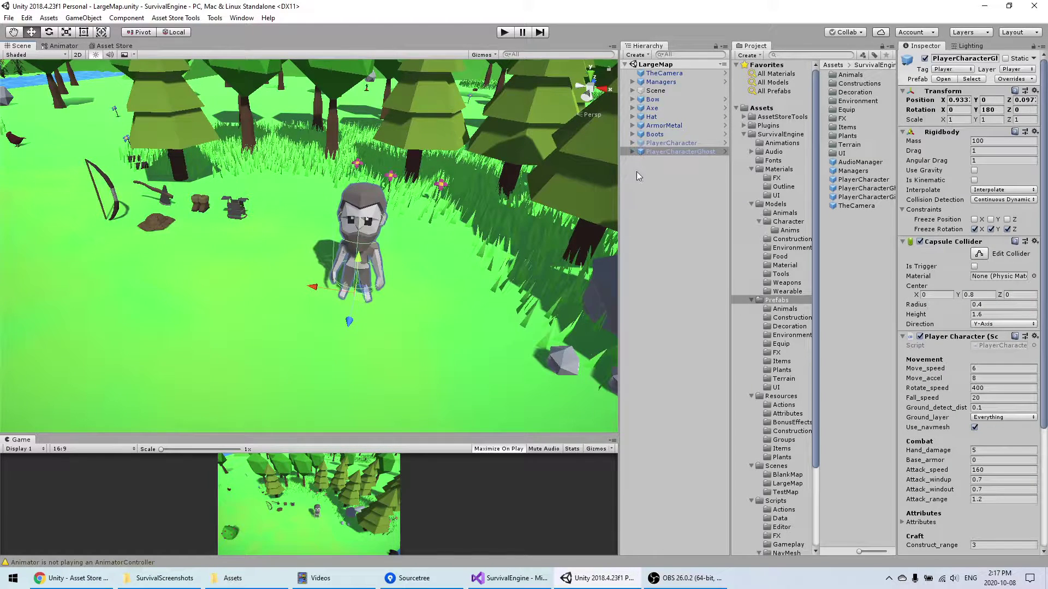
Reactivate the original PlayerCharacter object and expand both player characters in the hierarchy.
left_click(671, 143)
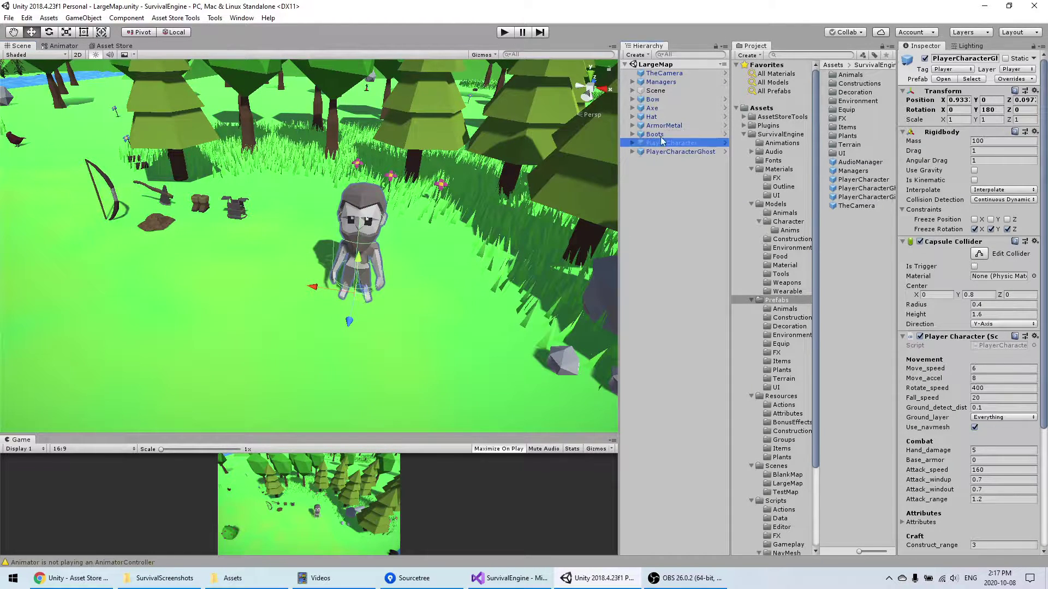
left_click(924, 58)
left_click(633, 151)
left_click(633, 143)
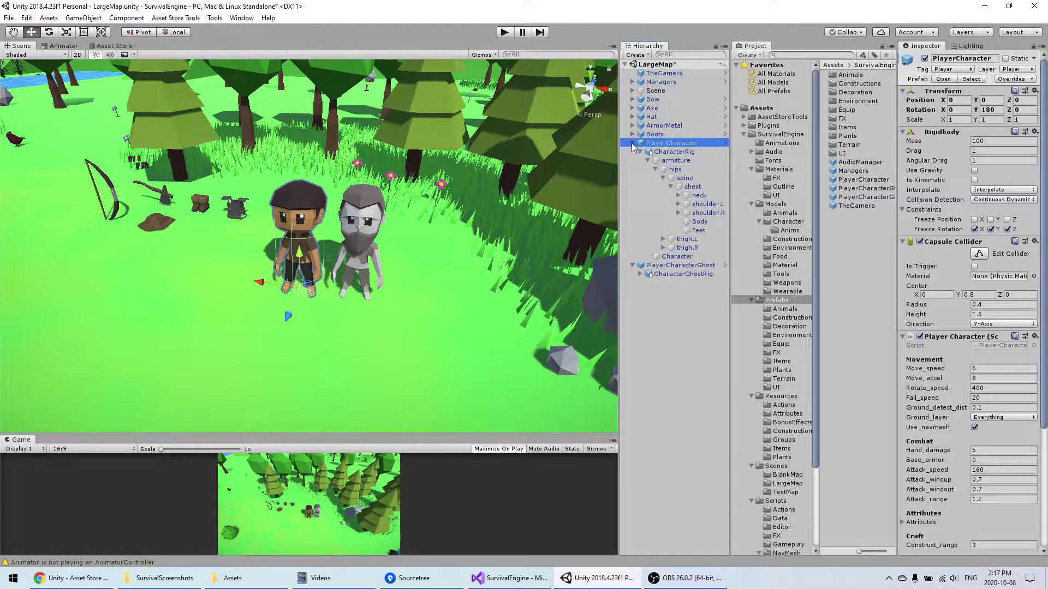
Examine the bone hierarchies of CharacterRig and CharacterGhostRig down to the bones under the hips.
left_click(642, 160)
left_click(648, 160)
left_click(640, 186)
left_click(647, 194)
left_click(656, 204)
left_click(648, 160)
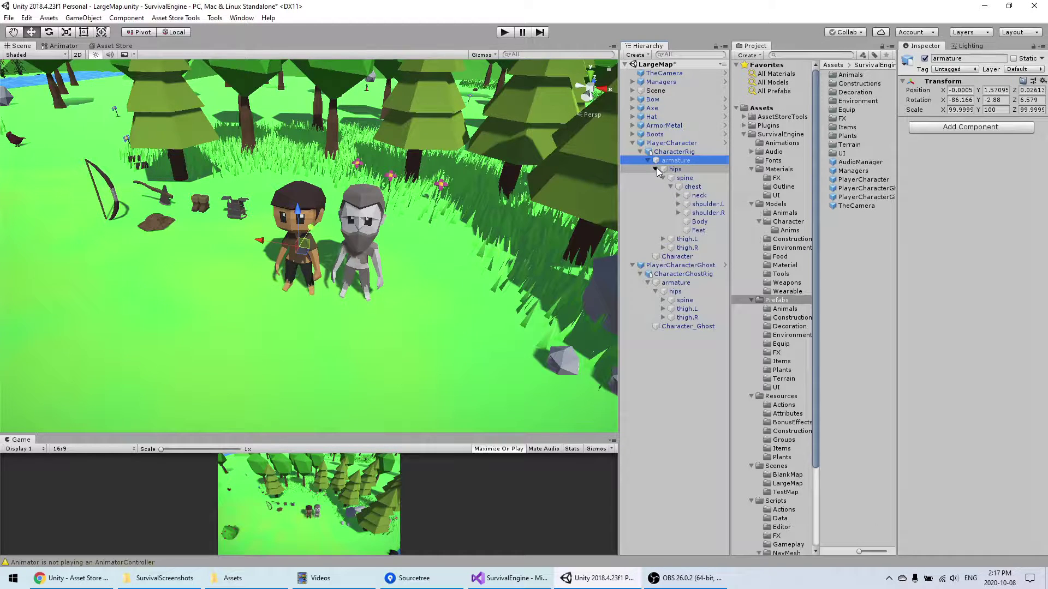
left_click(663, 179)
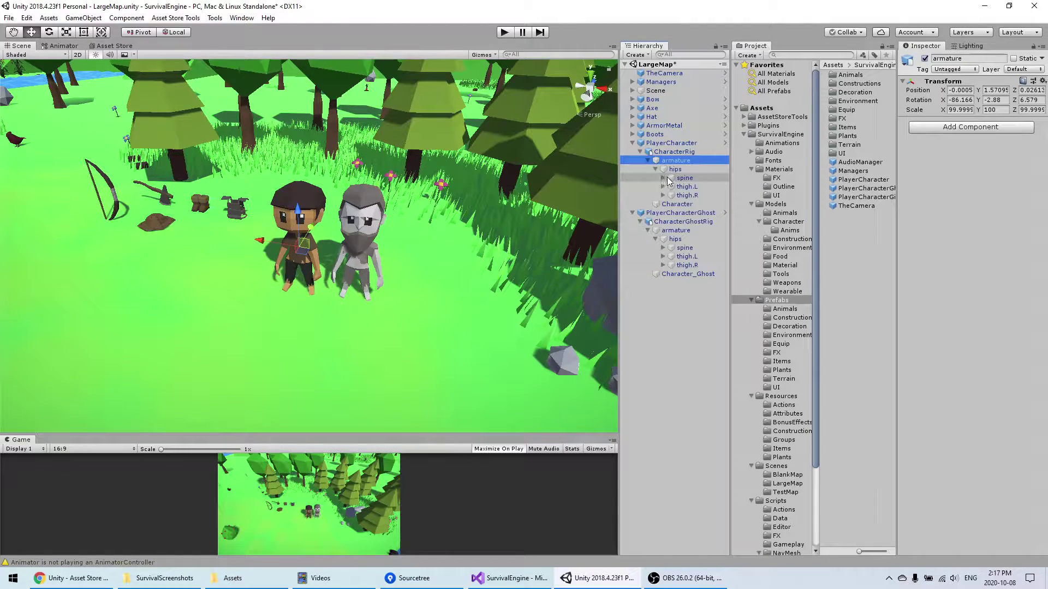
left_click(686, 256)
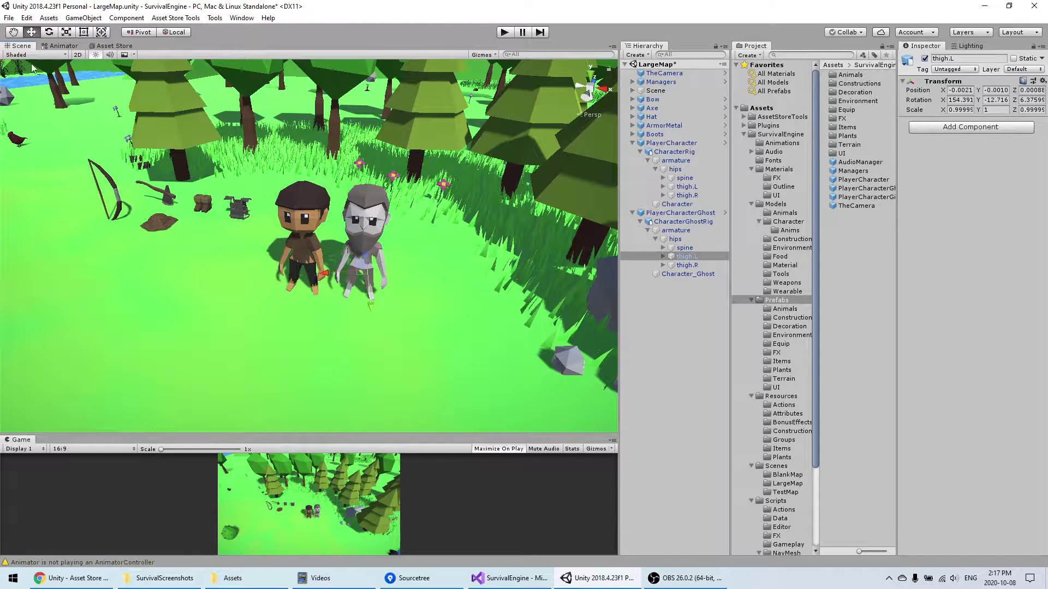
Compare the two characters side by side in the scene, along with the Transform and Animator settings of CharacterRig and CharacterGhostRig.
middle_click_drag(385, 243, 394, 243)
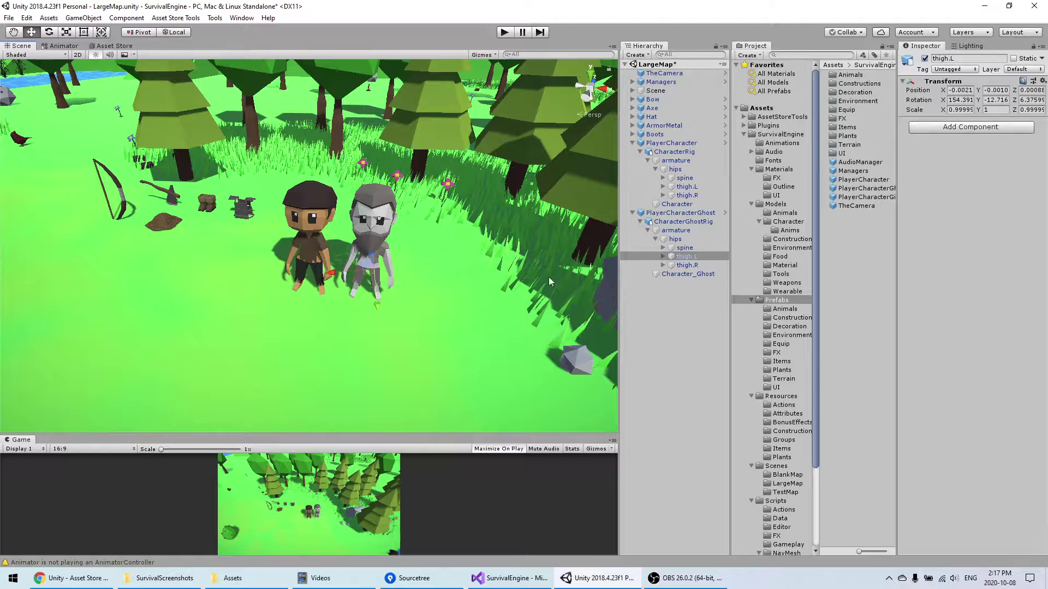
middle_click_drag(514, 270, 511, 276)
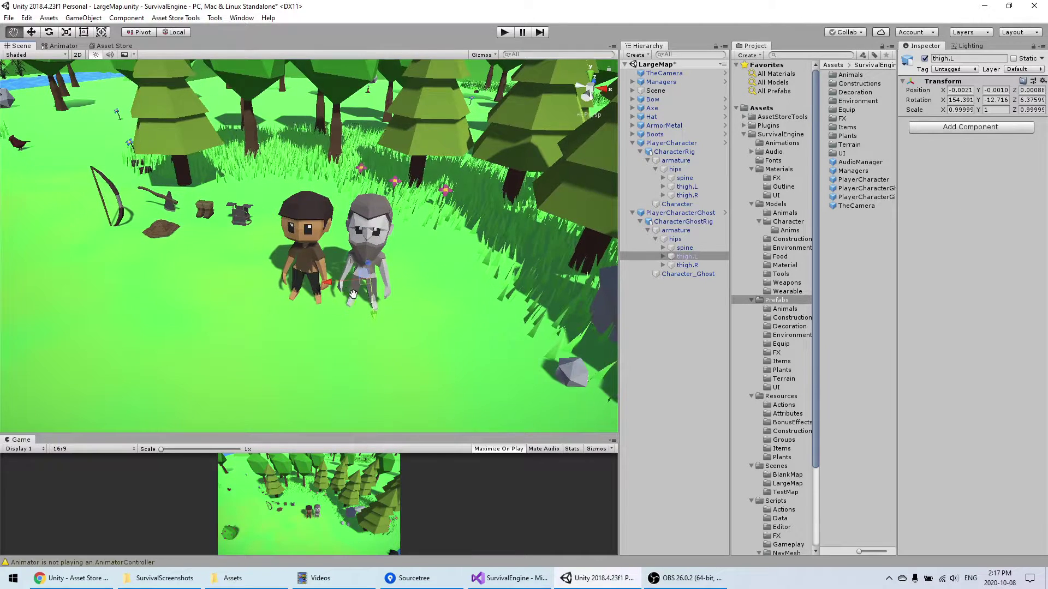
middle_click_drag(310, 306, 321, 314)
left_click(683, 222)
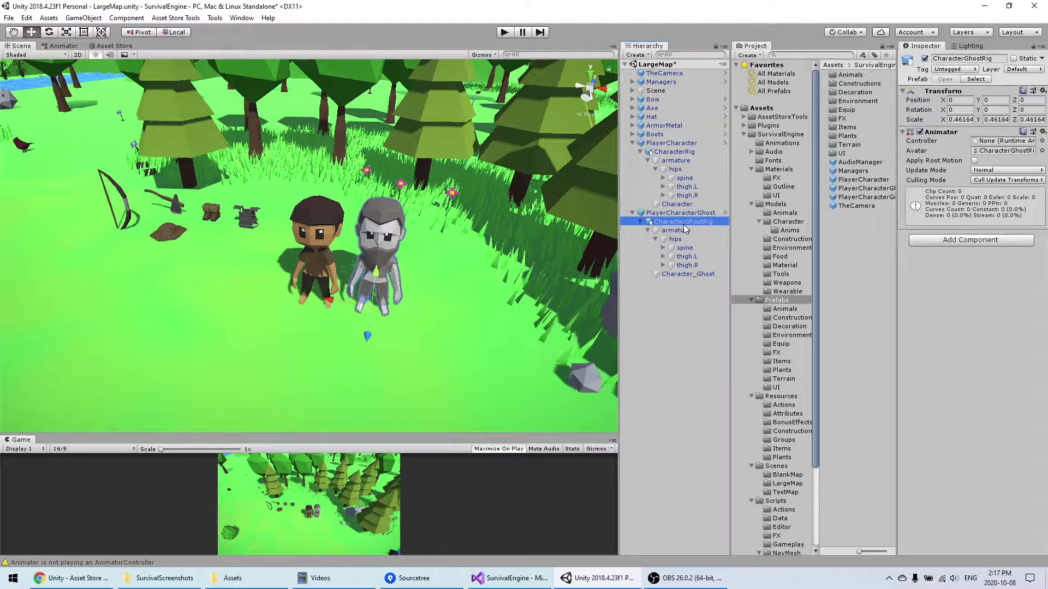
middle_click_drag(270, 236, 269, 242)
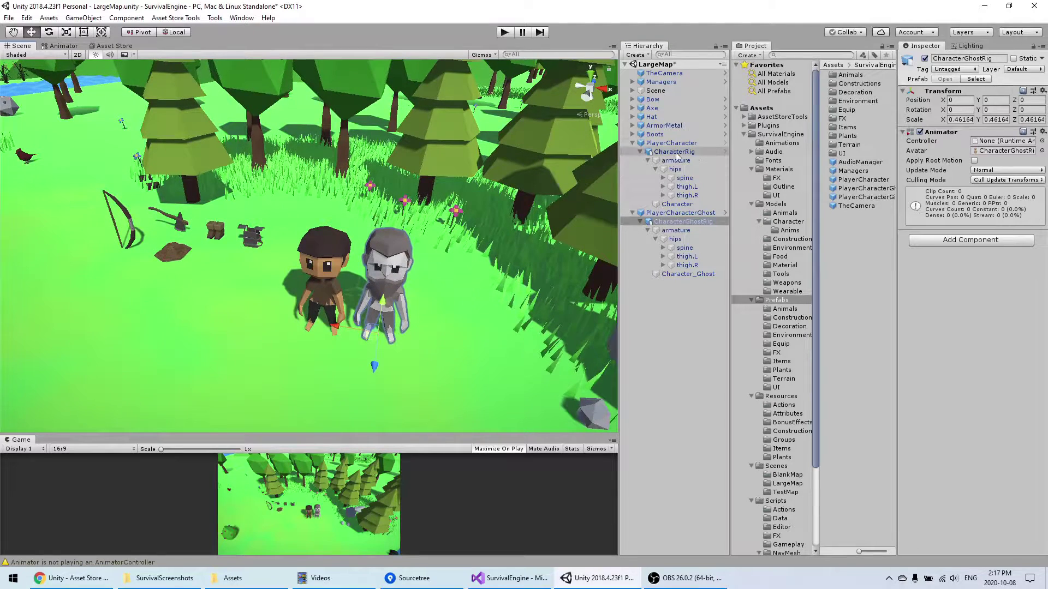
left_click(676, 144)
left_click(675, 152)
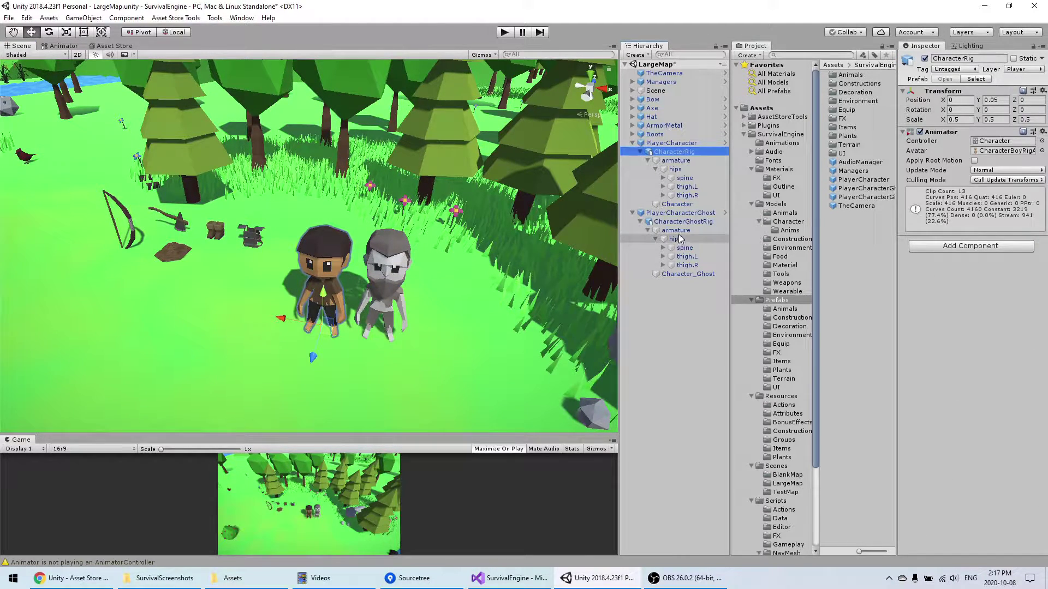
scroll(388, 298, "up", 5)
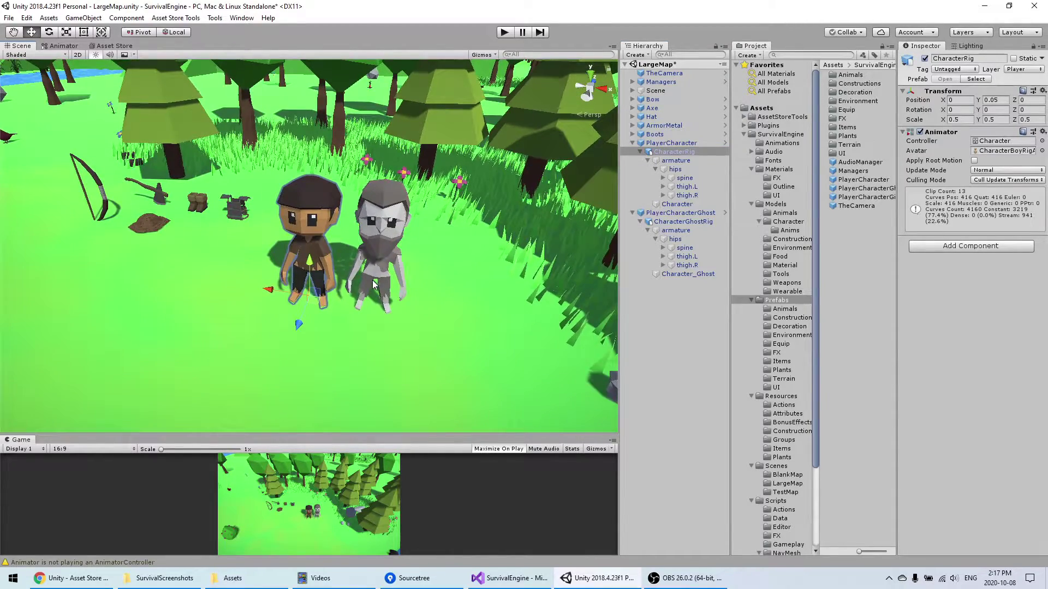
scroll(415, 301, "down", 3)
left_click_drag(431, 304, 398, 289, "alt")
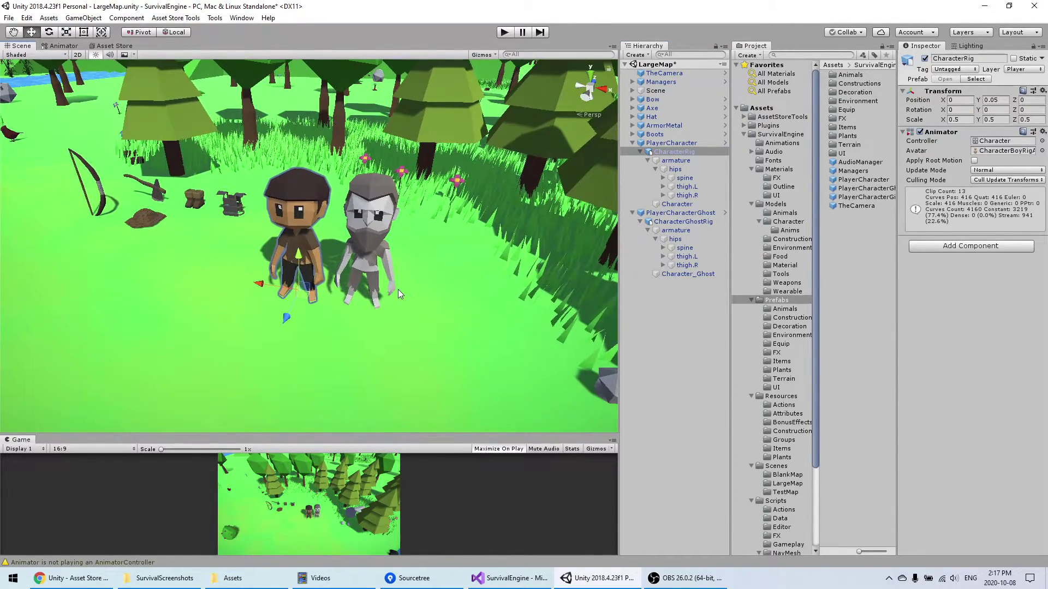
scroll(367, 295, "up", 4)
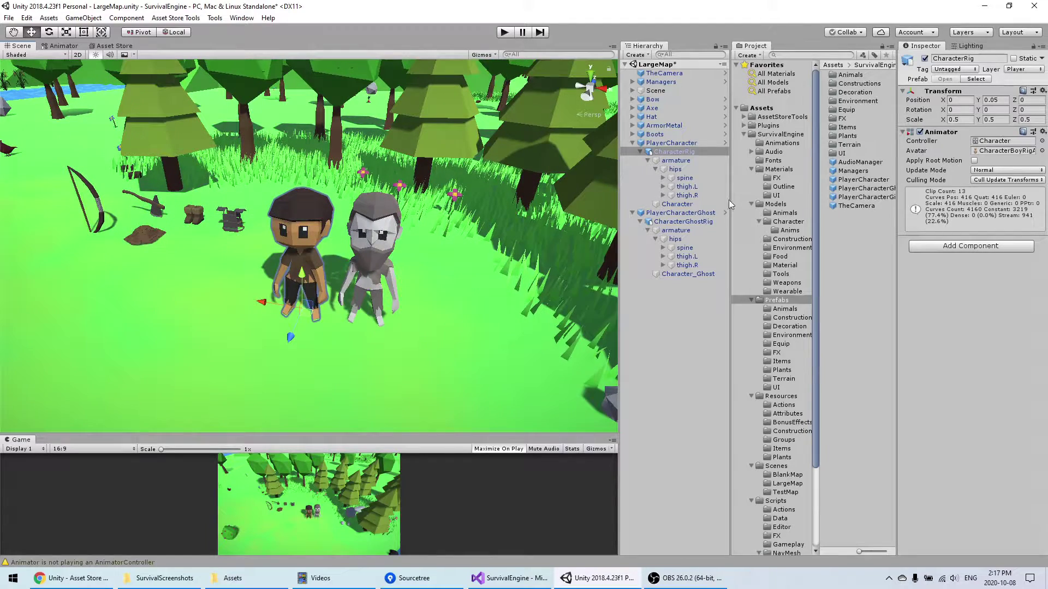
scroll(326, 302, "up", 1)
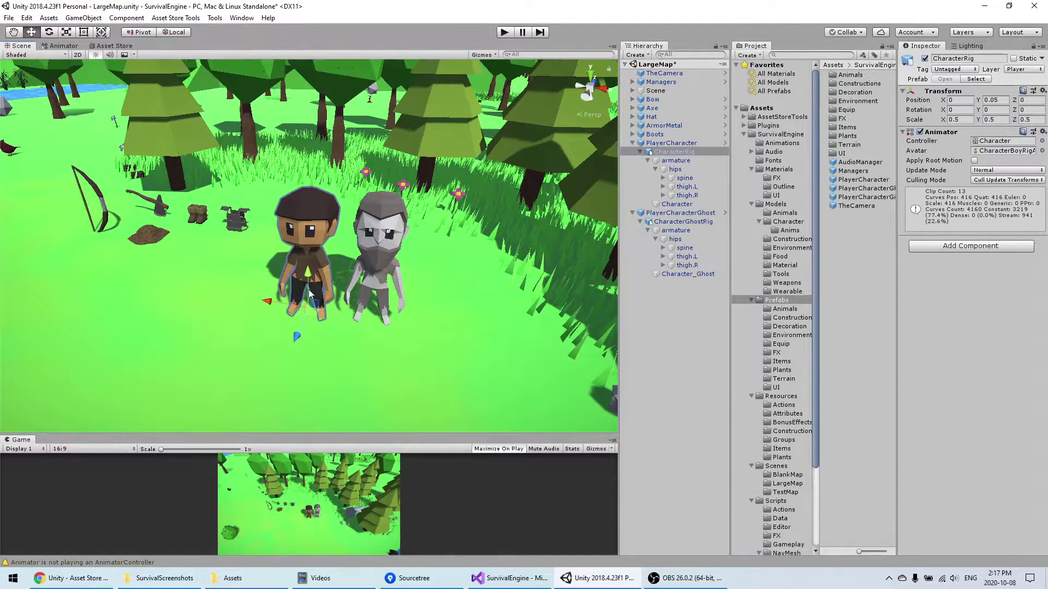
mouse_move(433, 296)
middle_mouse_down()
mouse_move(447, 302)
mouse_move(435, 298)
middle_mouse_up()
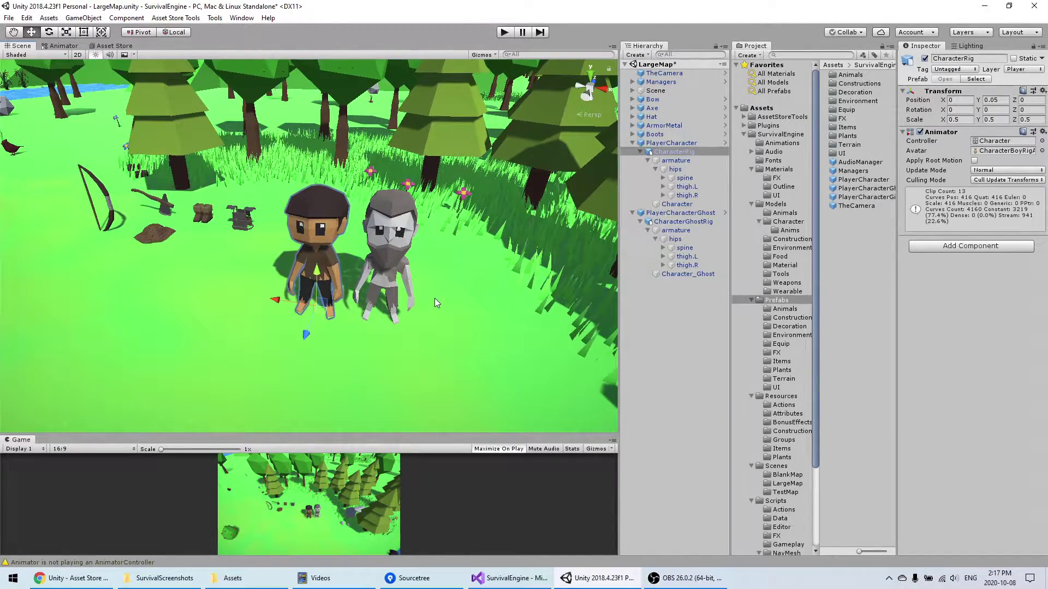
scroll(434, 296, "up", 1)
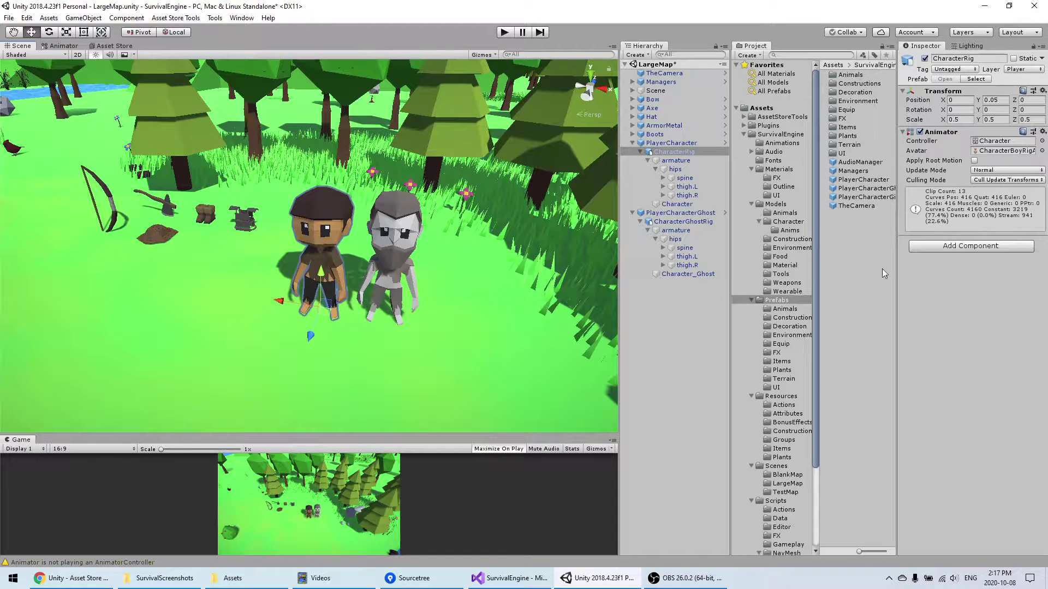
left_click(680, 221)
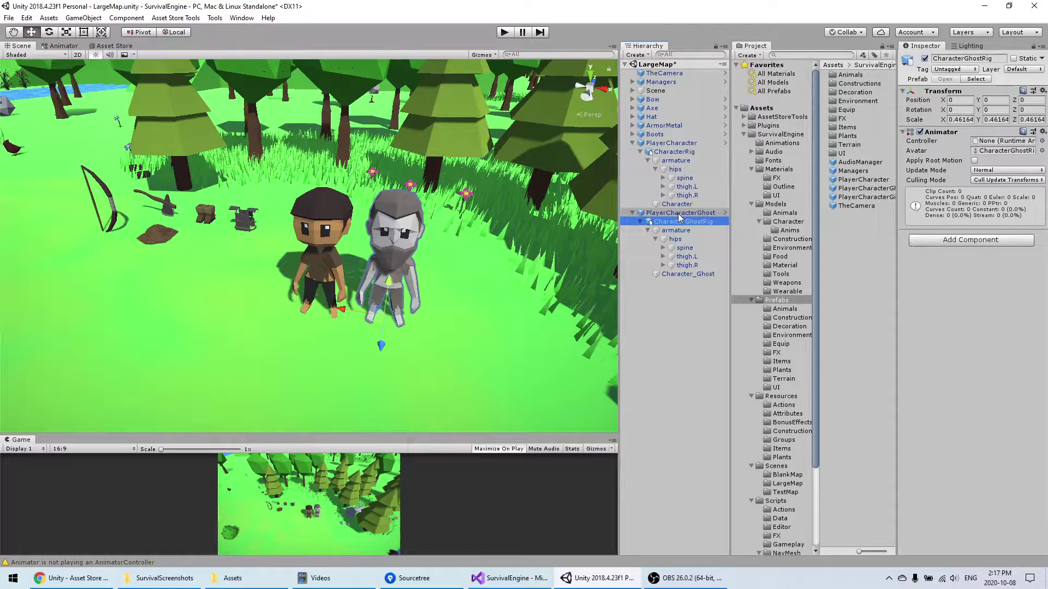
Open the PlayerCharacterGhost prefab and assign the Character animator controller to CharacterGhostRig.
left_click(633, 143)
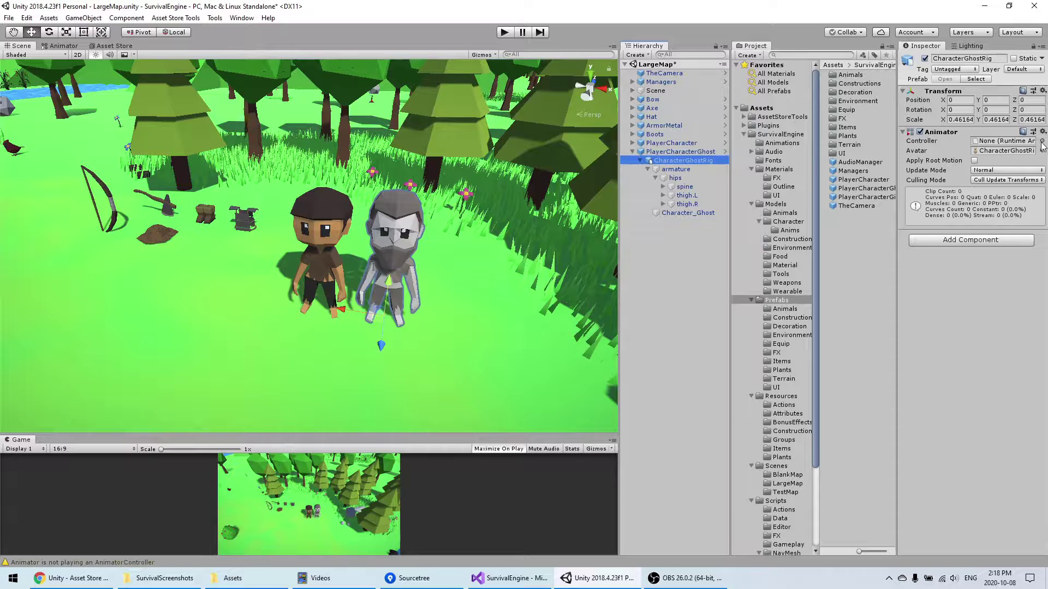
left_click(680, 152)
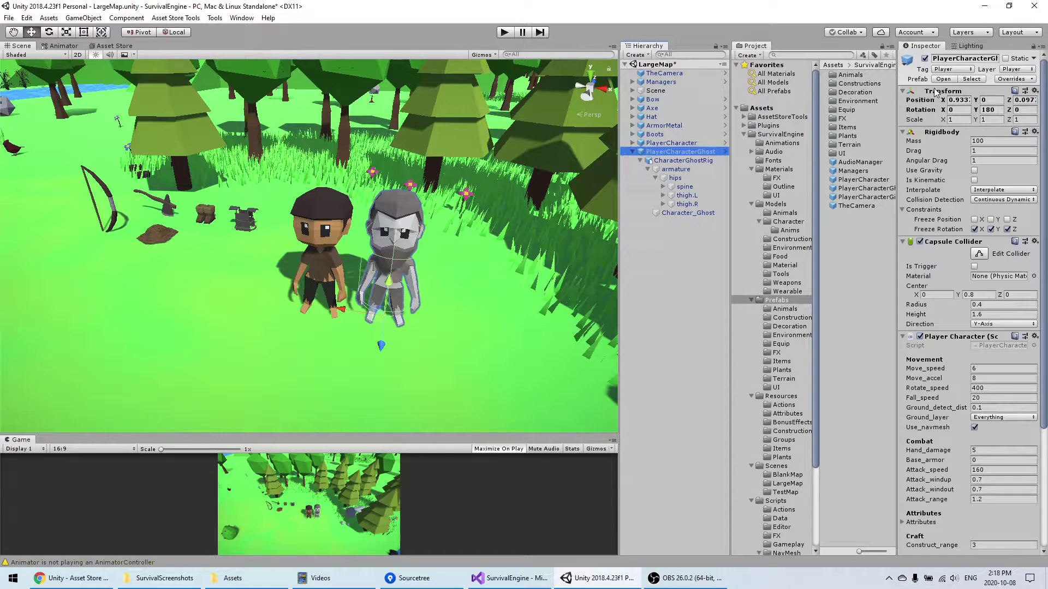
left_click(725, 151)
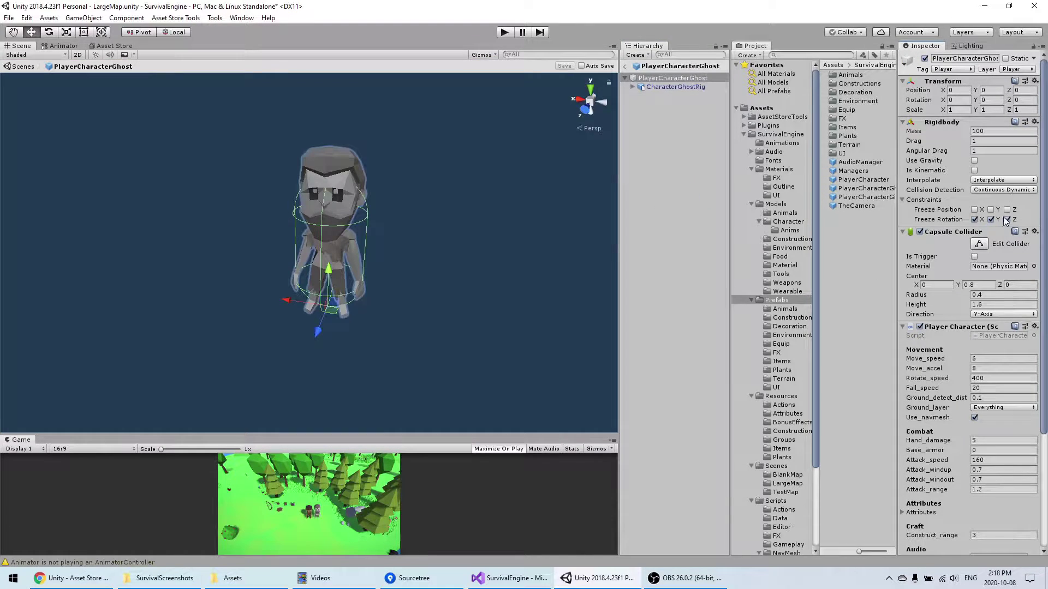
left_click(662, 88)
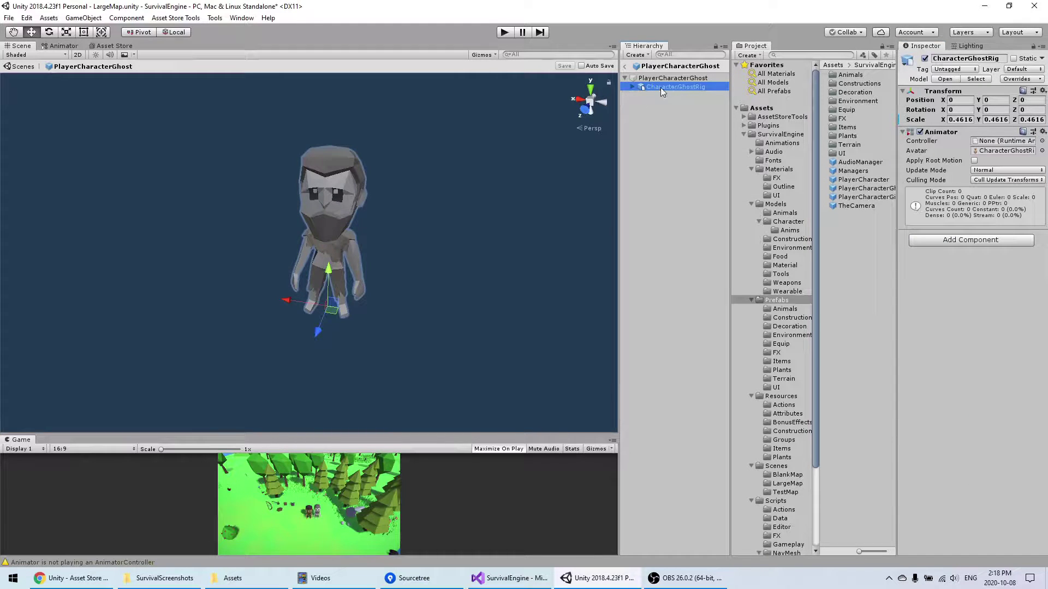
left_click(1042, 141)
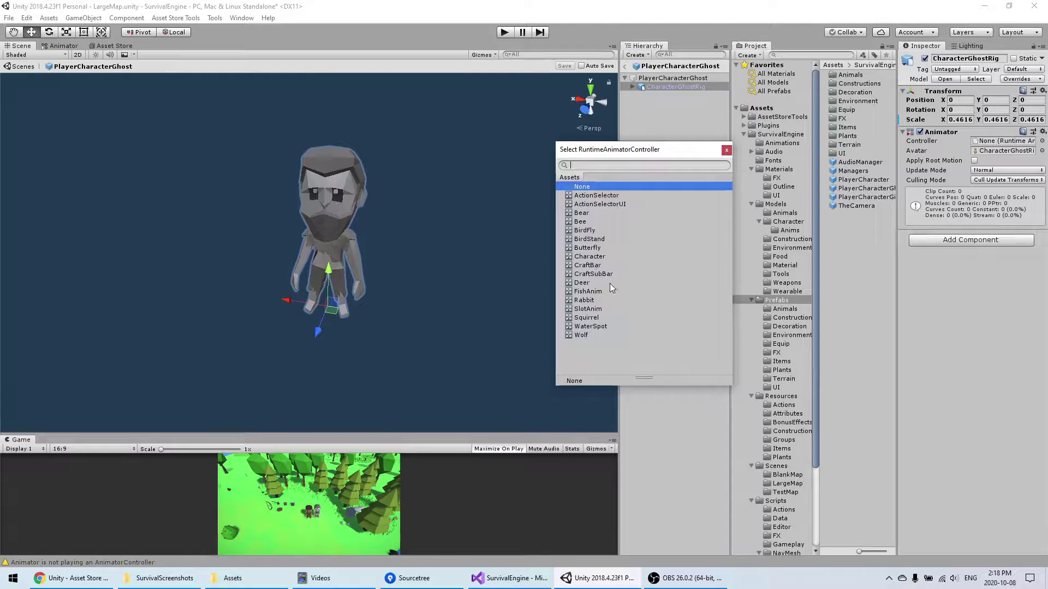
left_click(597, 257)
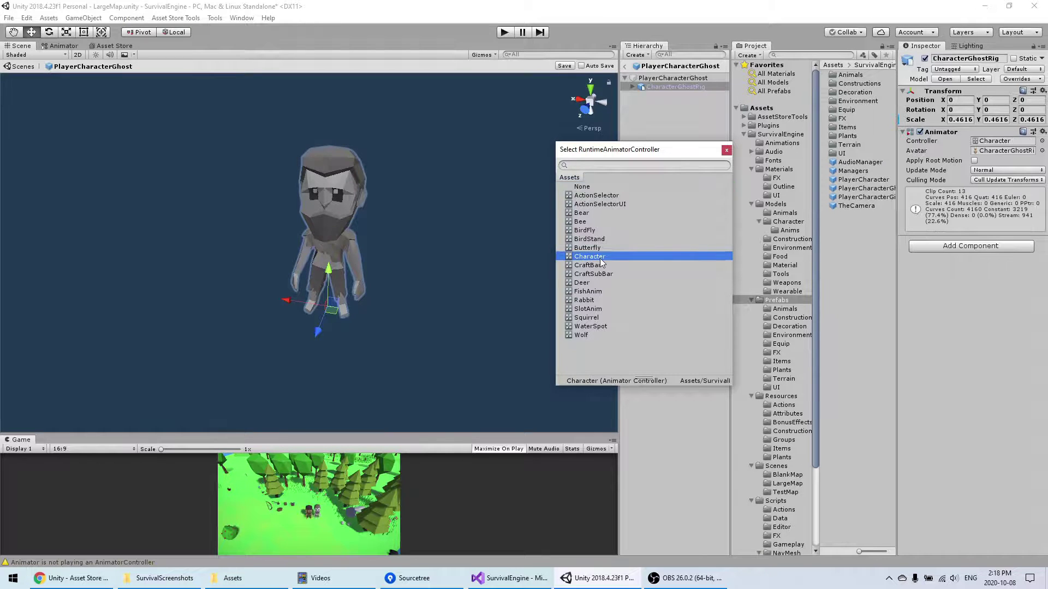
left_click(727, 150)
Deactivate the original PlayerCharacter, then run the game and walk the ghost around gathering plants to test its animations.
left_click(679, 132)
key("ctrl+p")
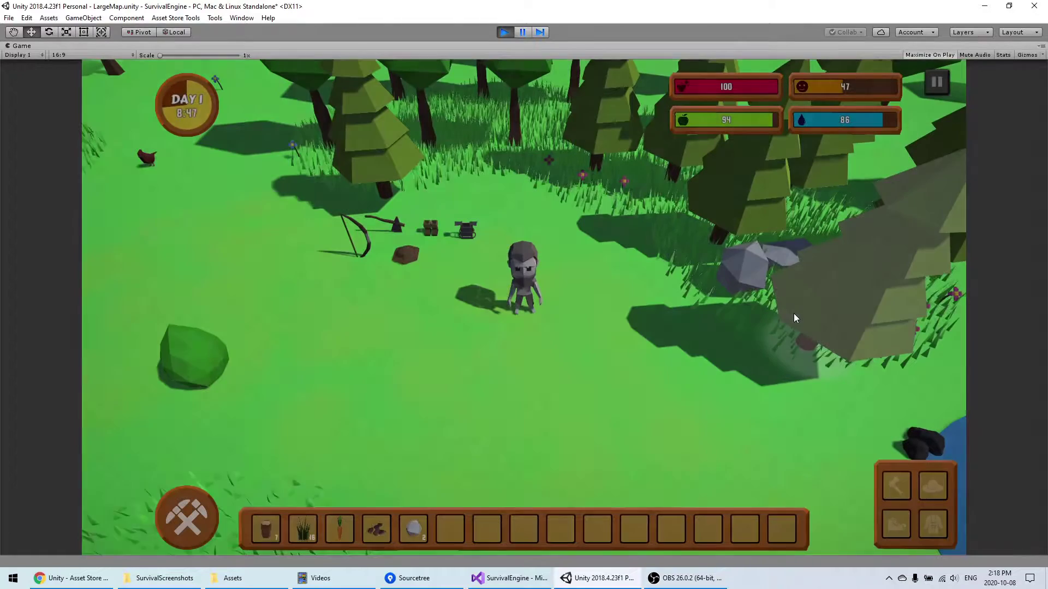
mouse_move(743, 350)
left_mouse_down()
mouse_move(561, 365)
mouse_move(443, 316)
mouse_move(544, 273)
mouse_move(558, 278)
mouse_move(477, 351)
mouse_move(461, 388)
mouse_move(482, 372)
left_mouse_up()
left_click(482, 375)
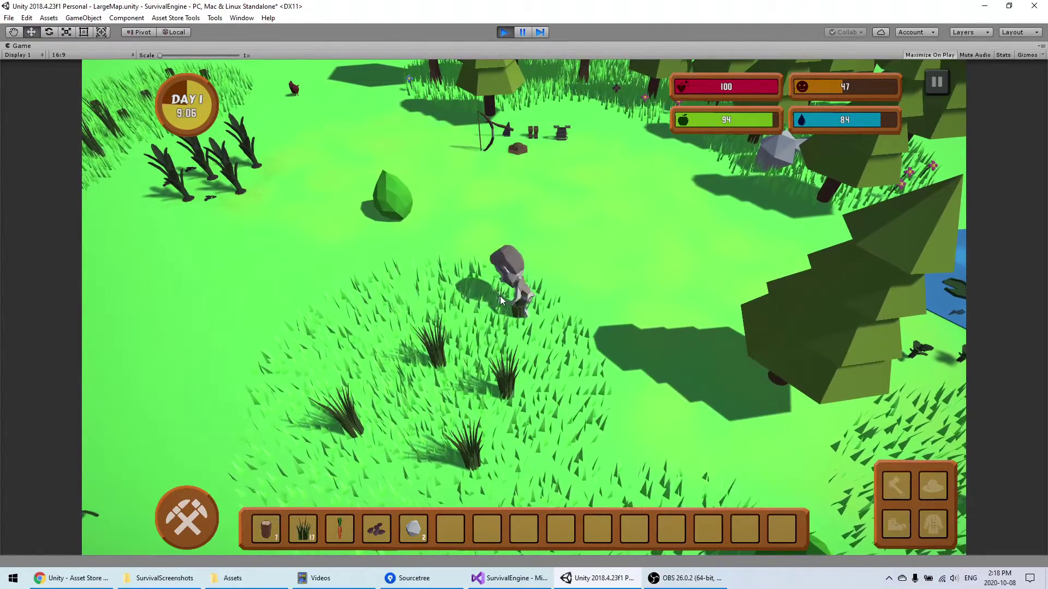
key("w")
key("d")
key("a")
key("w")
left_click(276, 359)
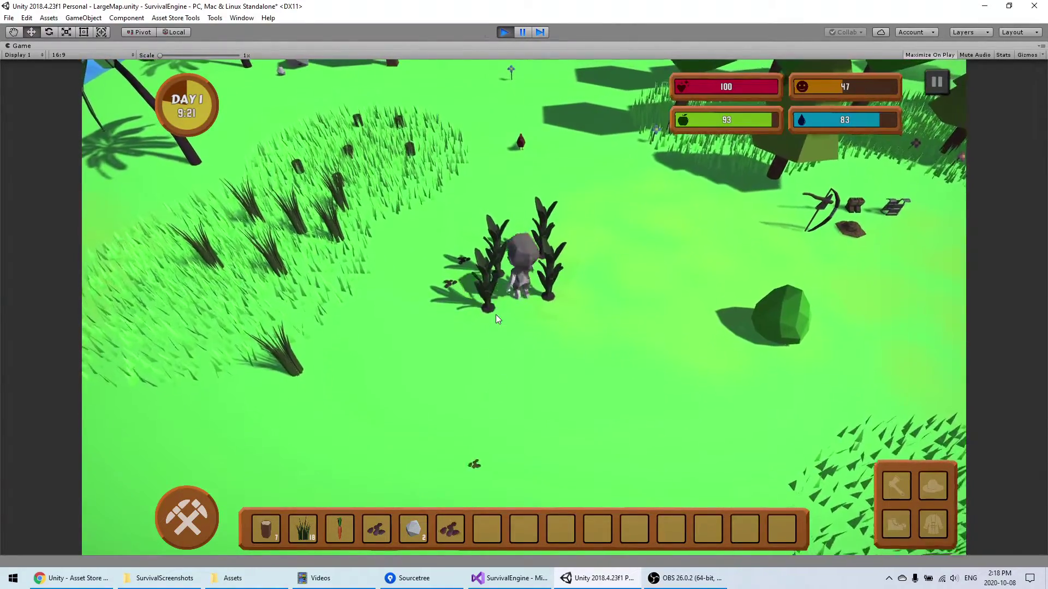
key("a")
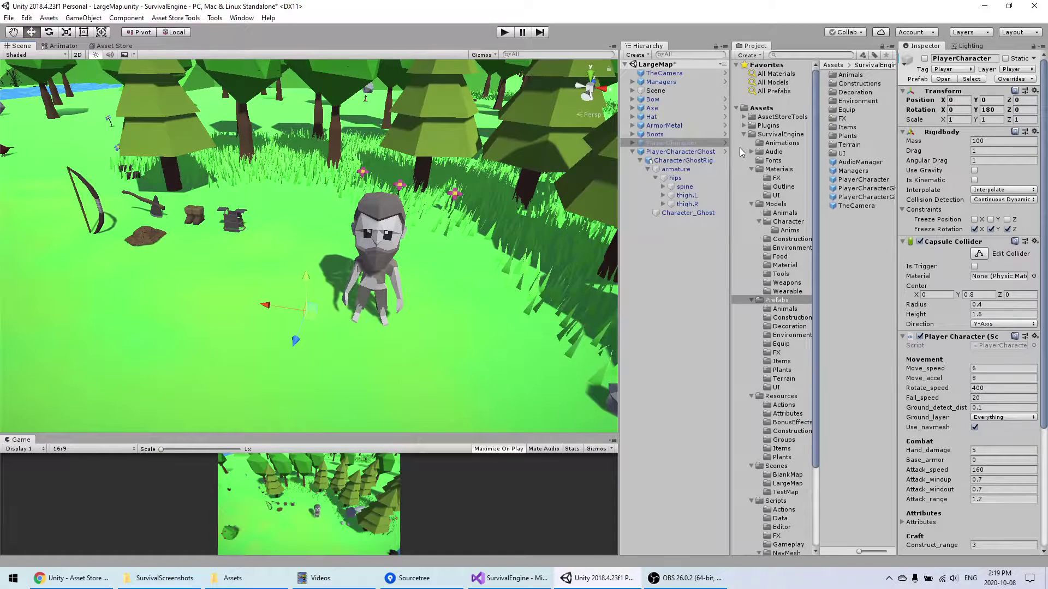
Reopen the PlayerCharacterGhost prefab and view the state graph of the Character controller assigned to CharacterGhostRig.
left_click(681, 152)
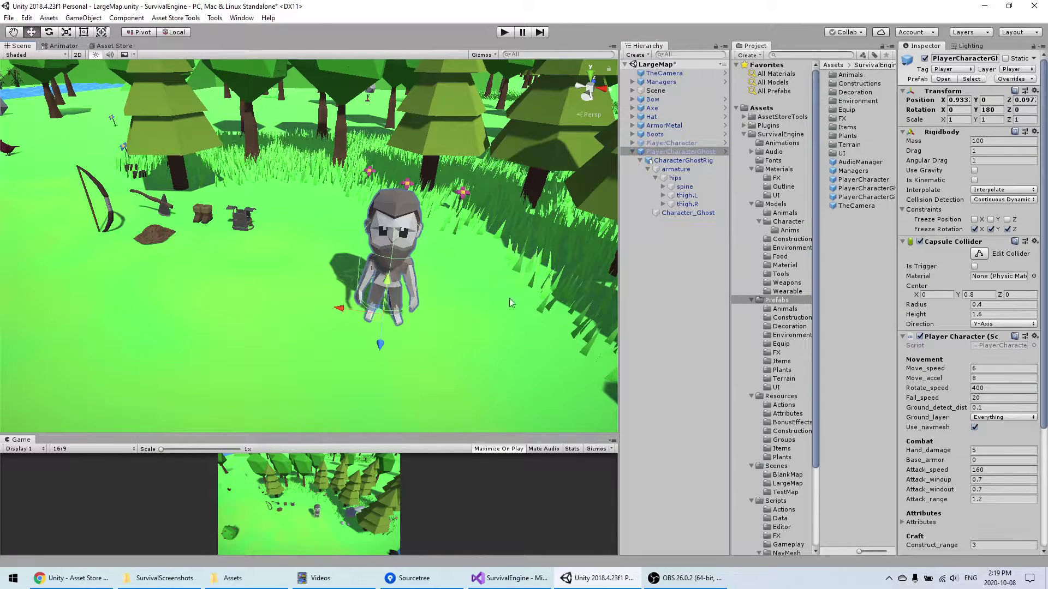
left_click(944, 80)
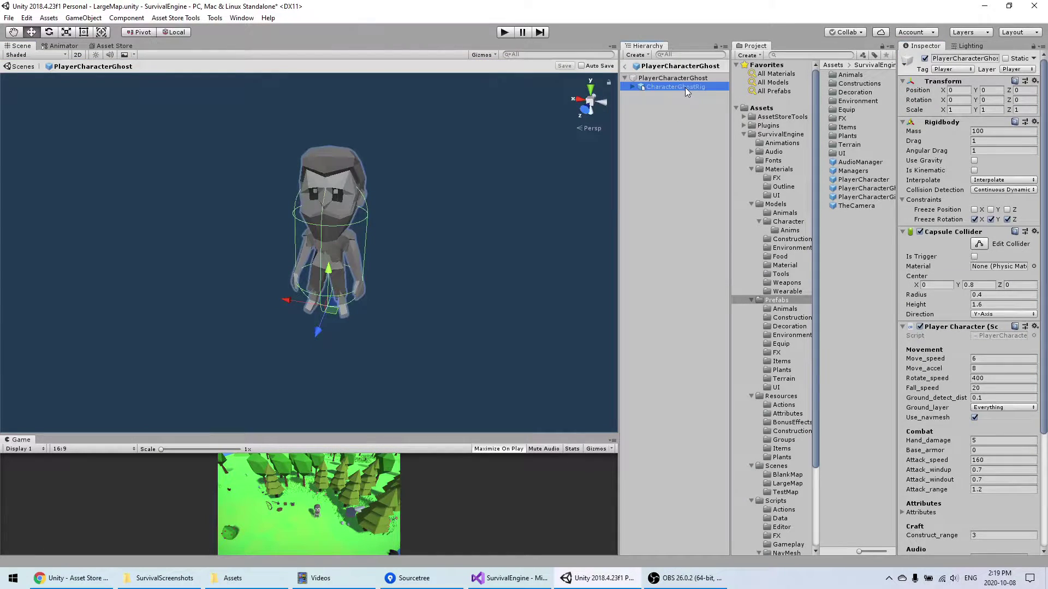
left_click(1011, 143)
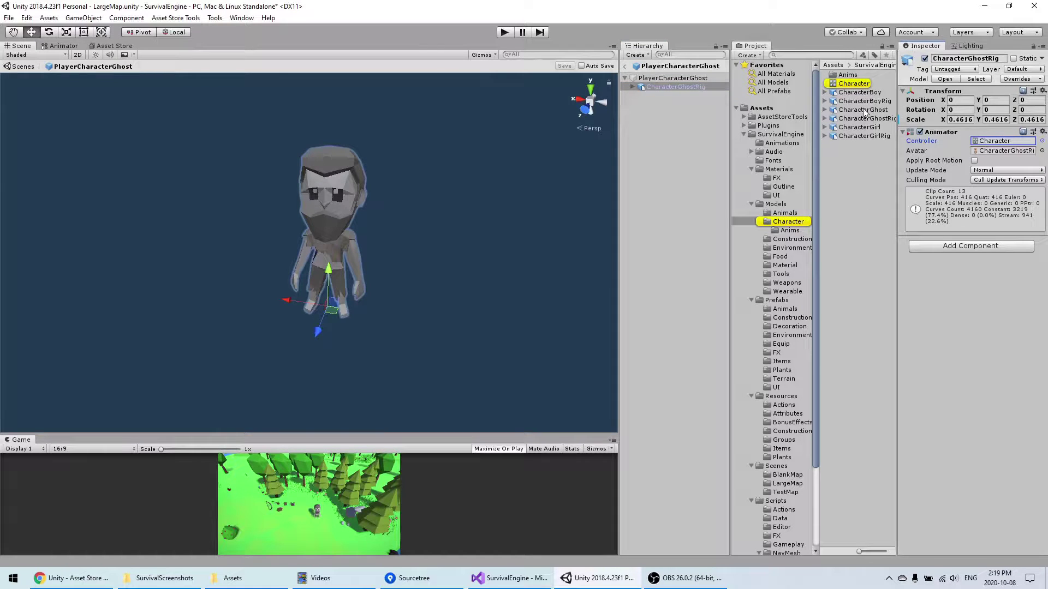
left_click(868, 84)
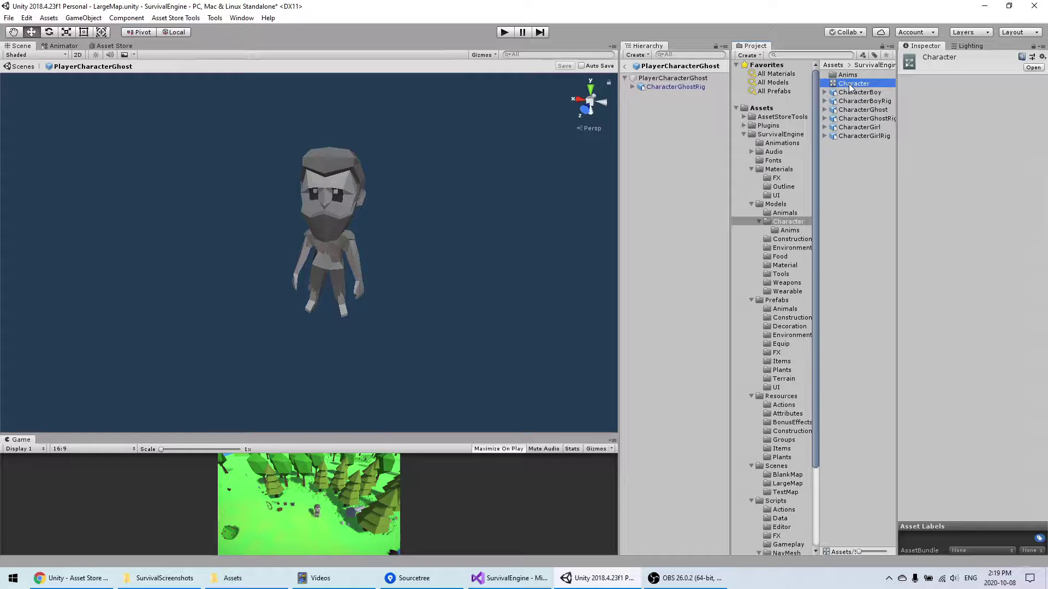
double_click(855, 87)
middle_click_drag(431, 292, 444, 267)
scroll(379, 286, "up", 5)
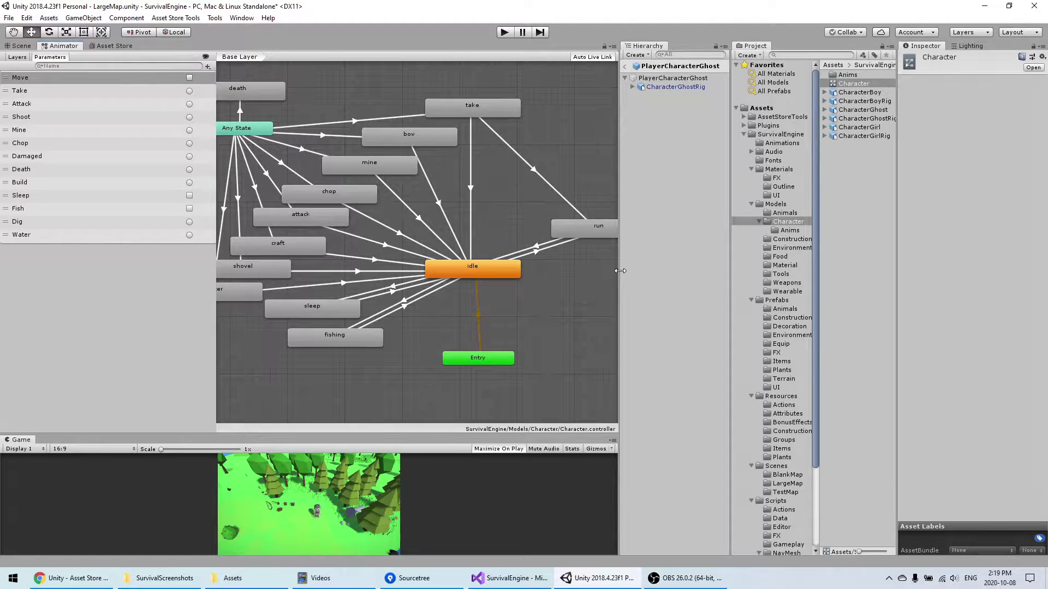
Widen the Animator view and inspect the water and shovel states, locating the water state's motion clip in the project.
left_click_drag(620, 271, 647, 272)
scroll(575, 306, "down", 4)
left_click(368, 300)
middle_click_drag(414, 314, 401, 280)
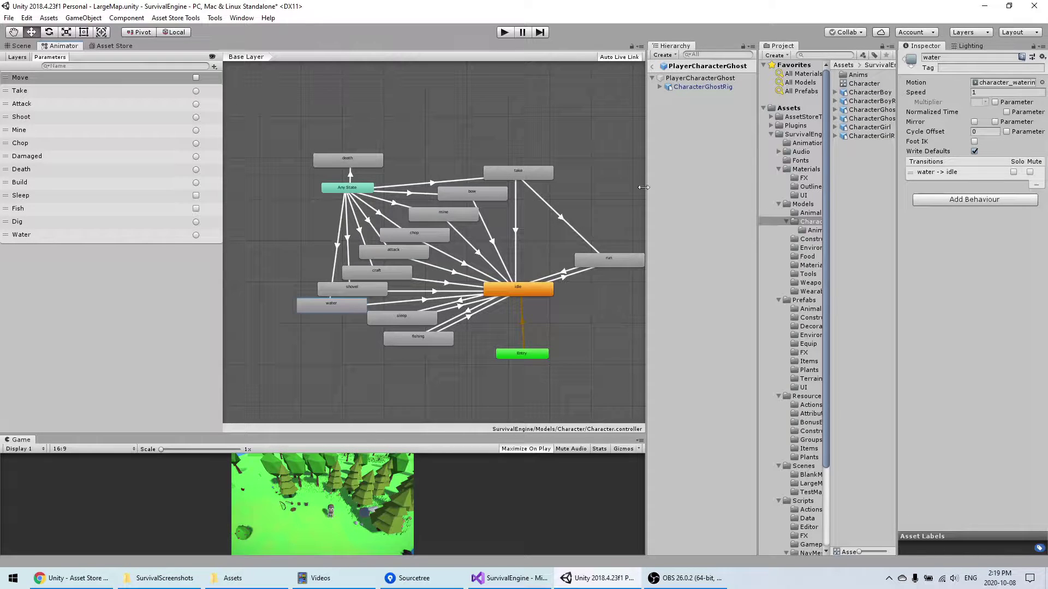
left_click(1009, 83)
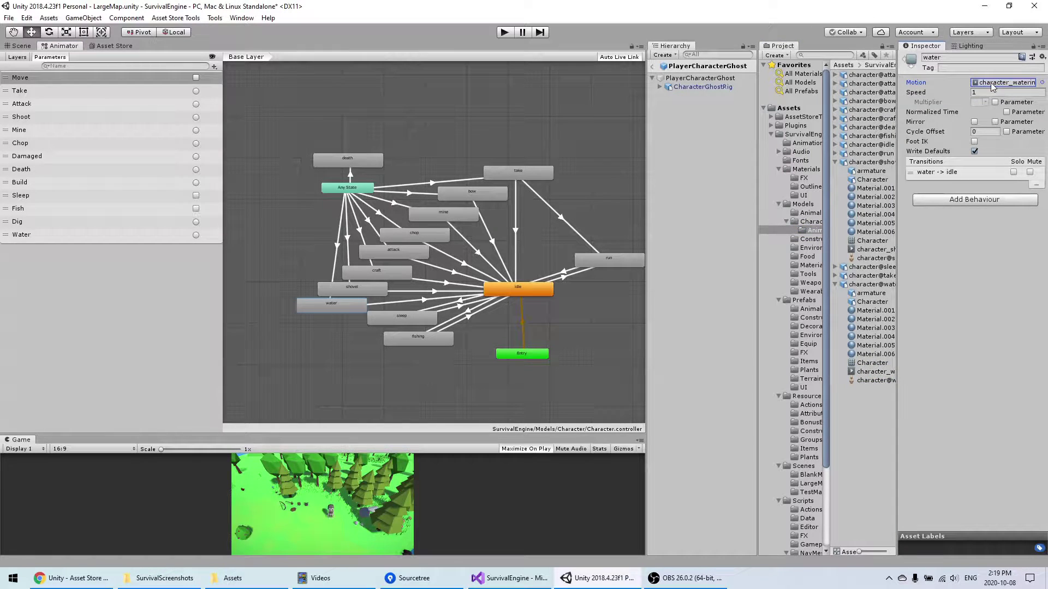
left_click(348, 292)
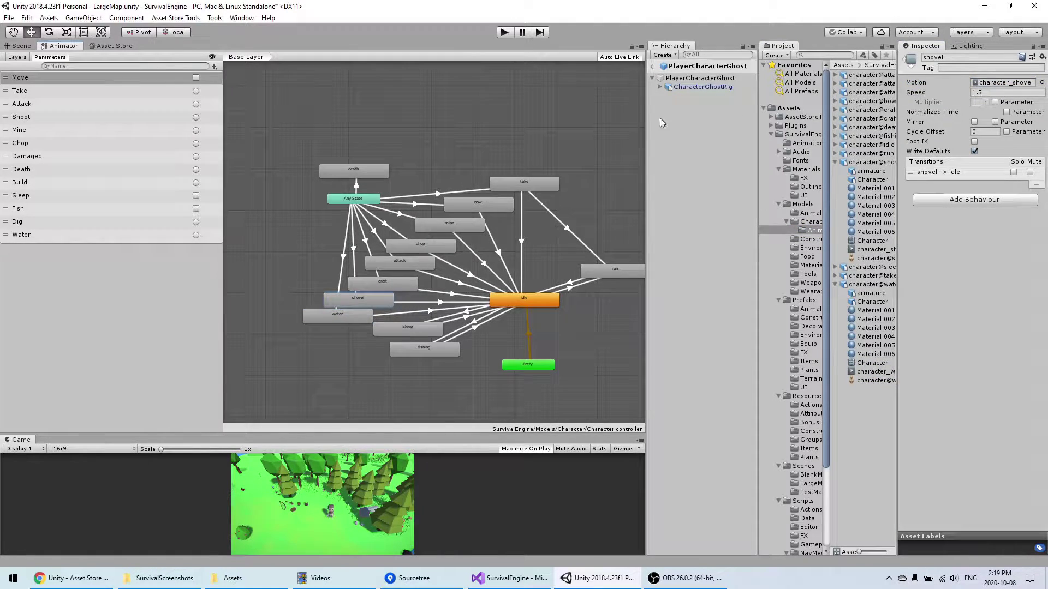
Locate the shovel state's motion clip in the project, and return from the prefab to the LargeMap scene.
left_click(1007, 83)
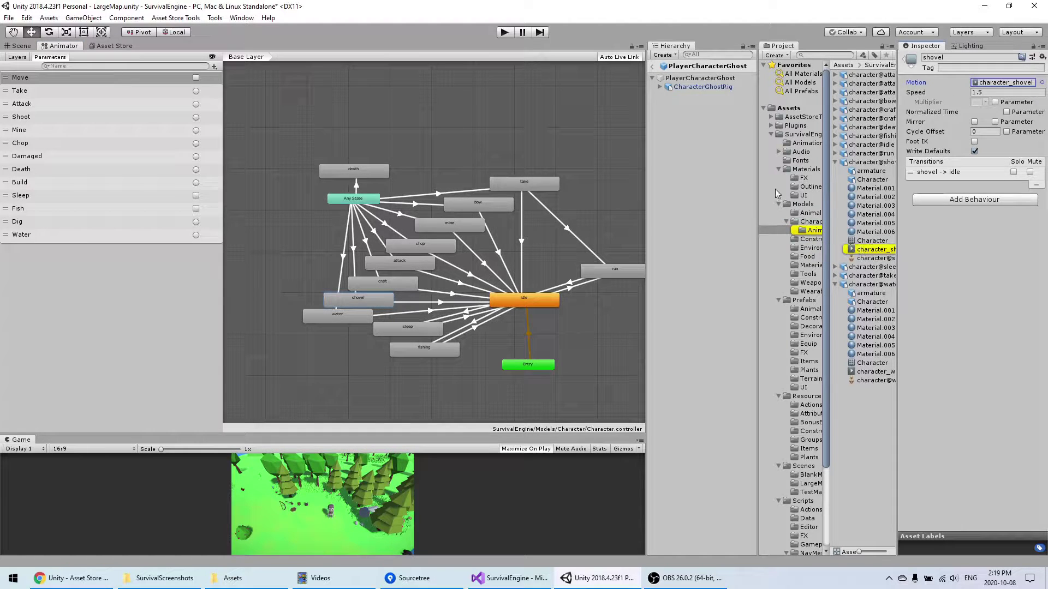
left_click(461, 149)
left_click(21, 47)
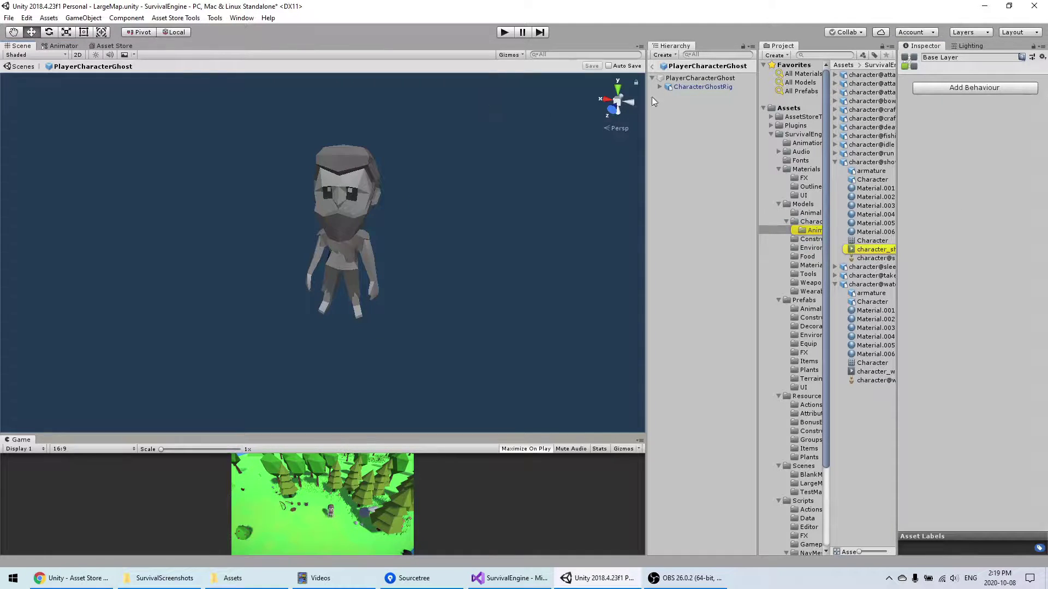
left_click(654, 67)
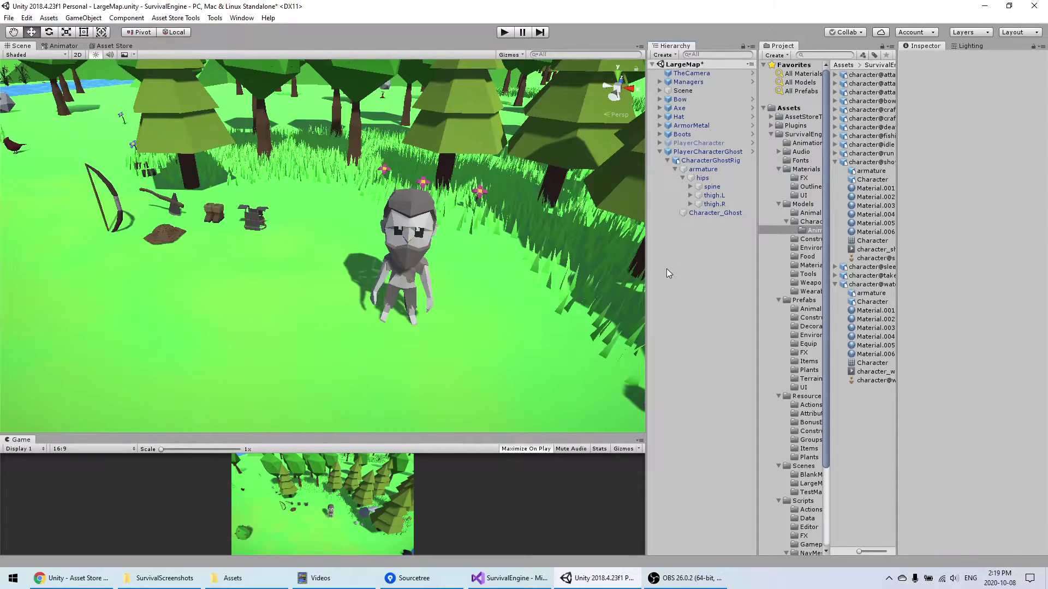
Collapse PlayerCharacterGhost and examine the ghost and the equipment items lying near it in the scene.
left_click(660, 153)
scroll(353, 285, "up", 3)
right_click_drag(353, 285, 344, 313)
key("a")
key("w")
middle_click_drag(465, 320, 354, 258)
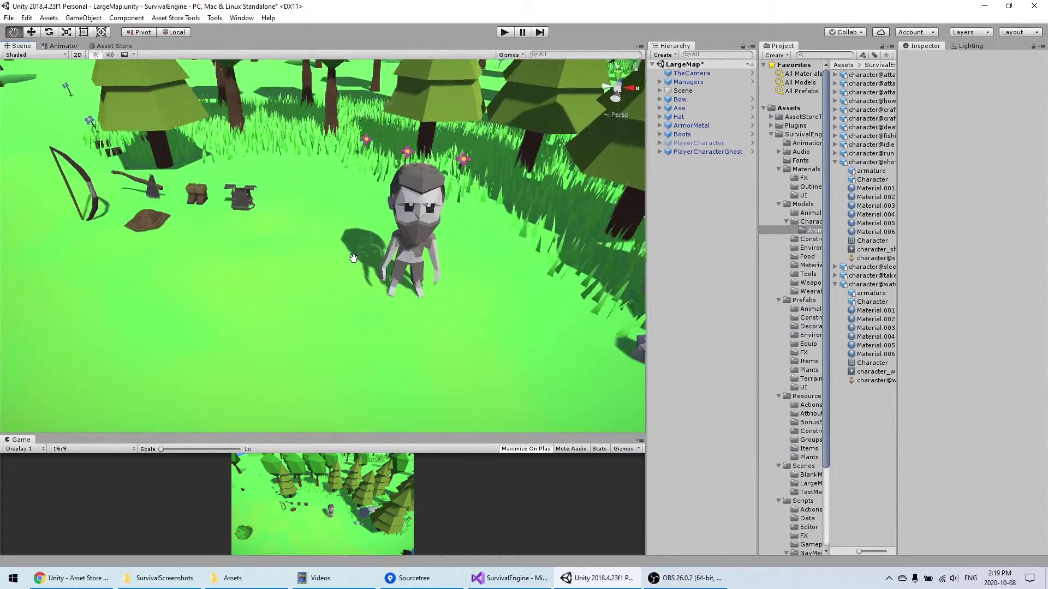
right_click_drag(354, 259, 307, 282)
key("w")
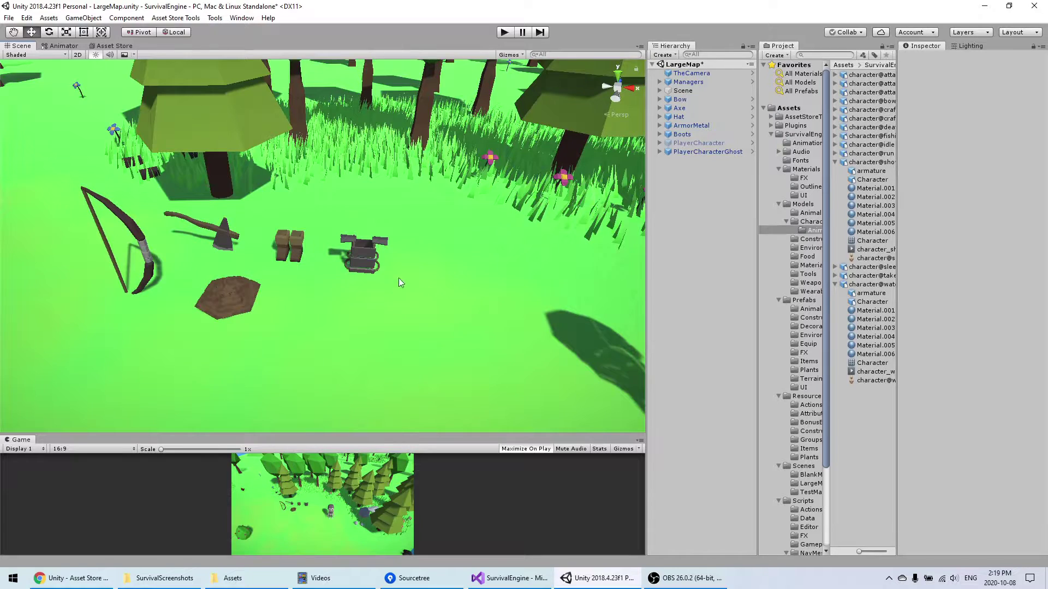
scroll(464, 322, "down", 3)
middle_click_drag(464, 323, 382, 290)
Run the game and have the ghost pick up and equip the metal armor to test its body attachment.
left_click(505, 33)
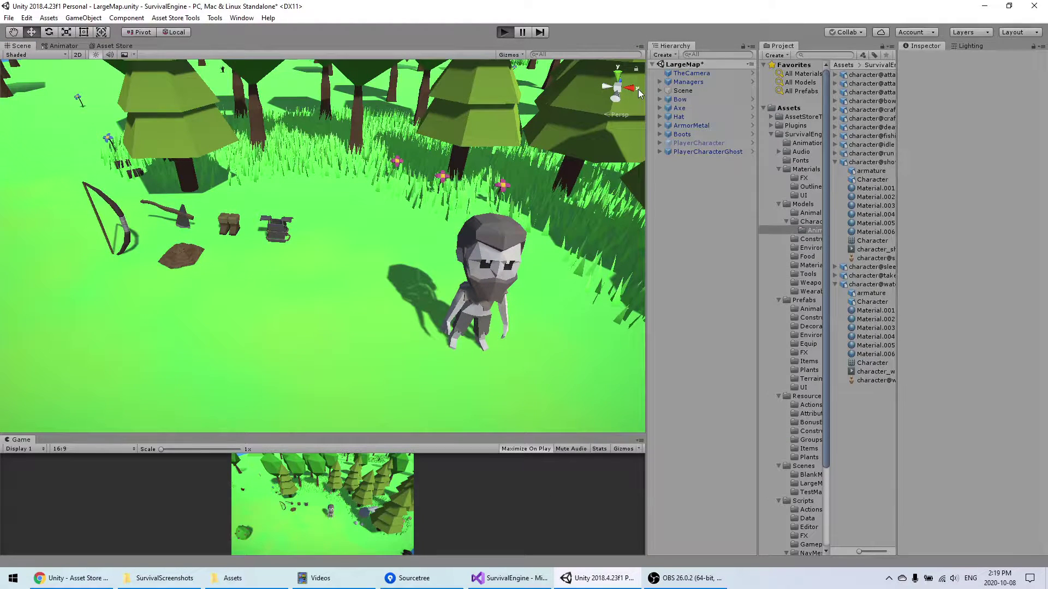
key("w")
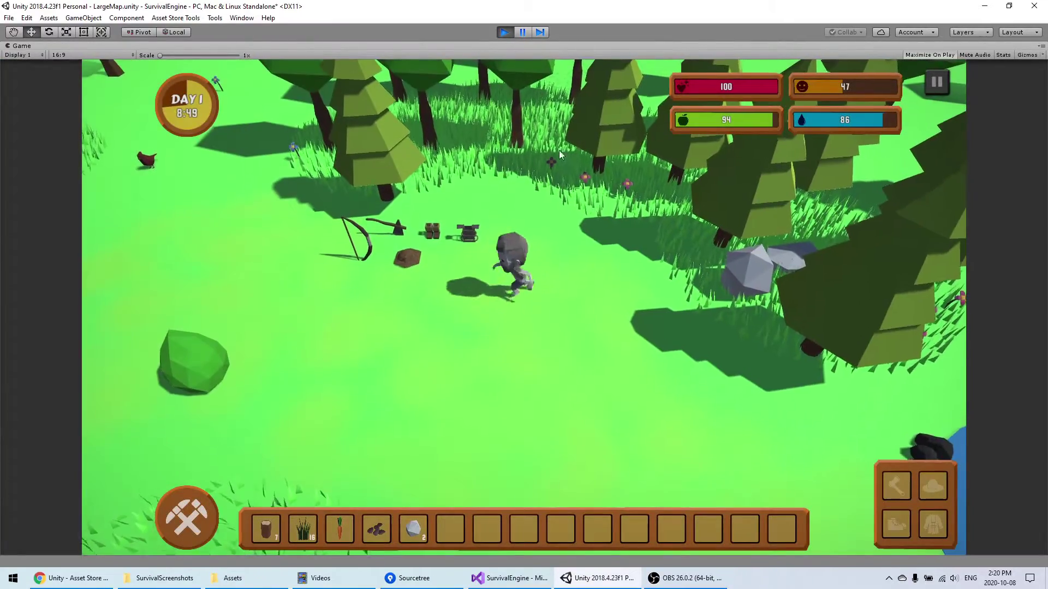
left_click(472, 311)
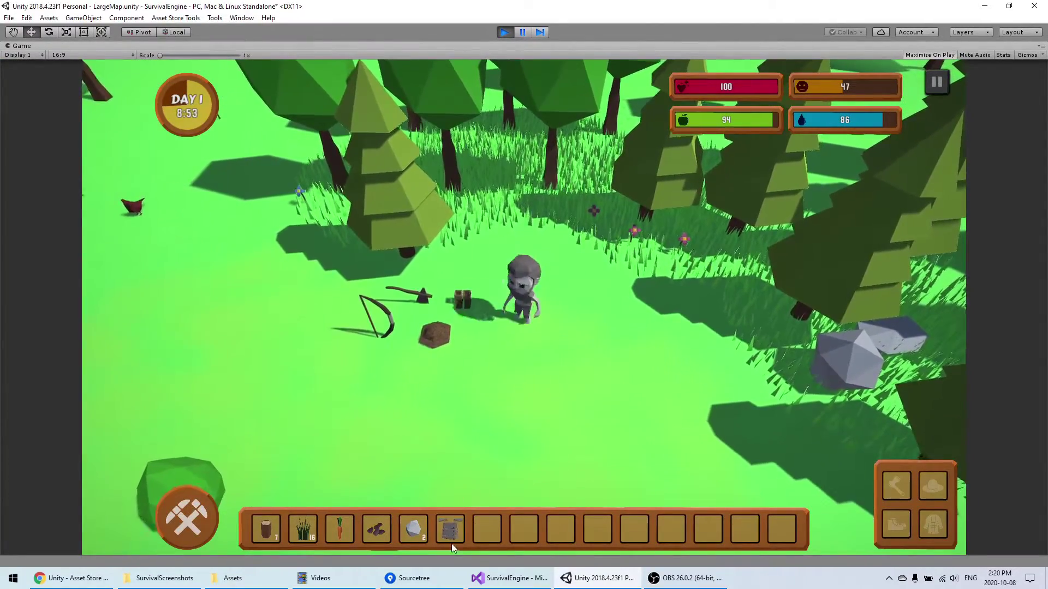
left_click(450, 528)
left_click(450, 493)
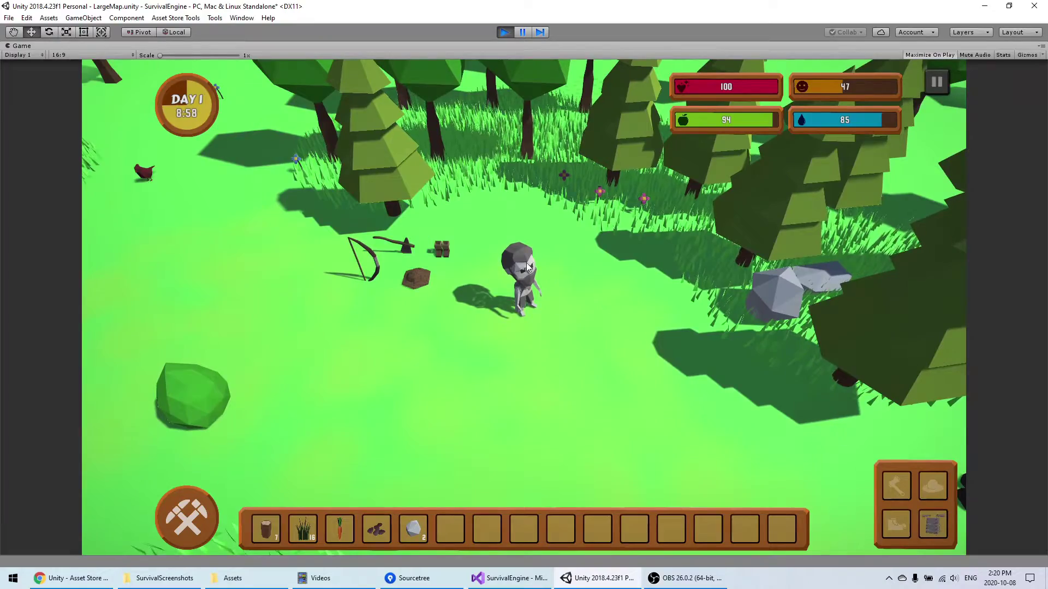
Have the ghost pick up and equip the hat, examine the character up close, and stop the game.
scroll(529, 247, "up", 3)
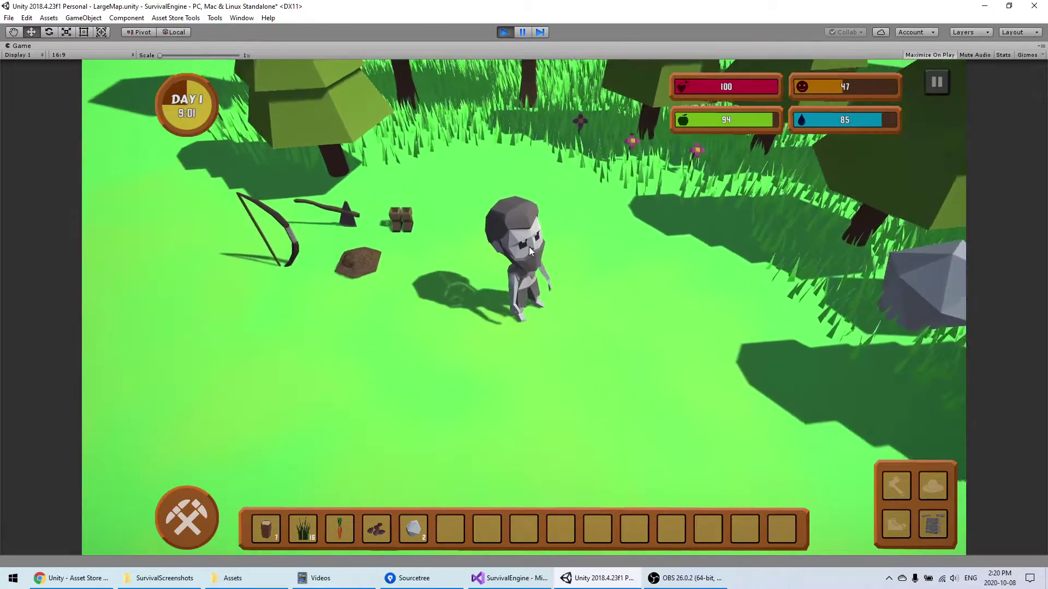
left_click(357, 257)
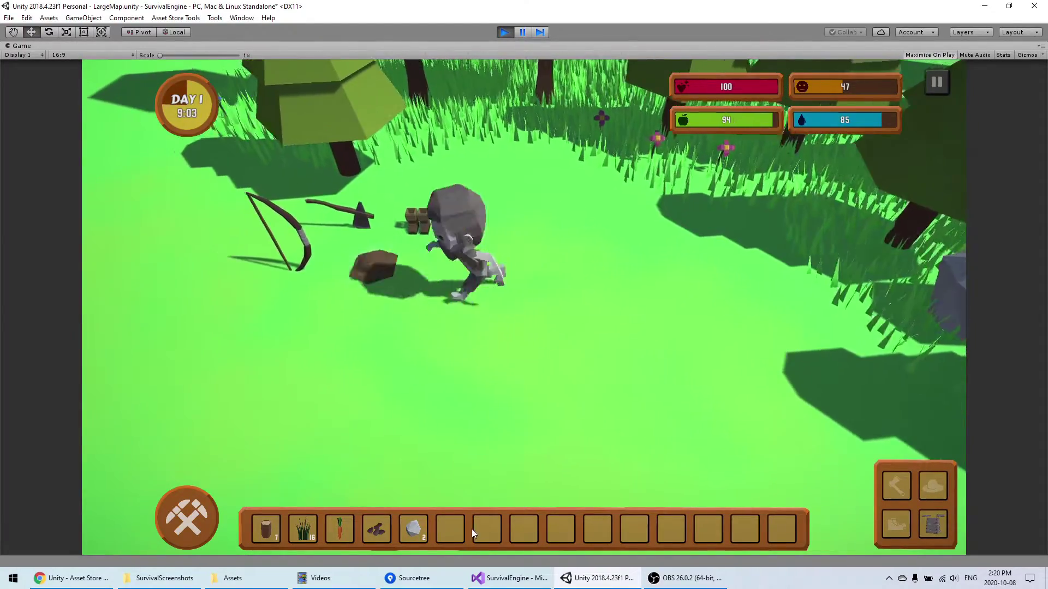
left_click(455, 529)
left_click(459, 498)
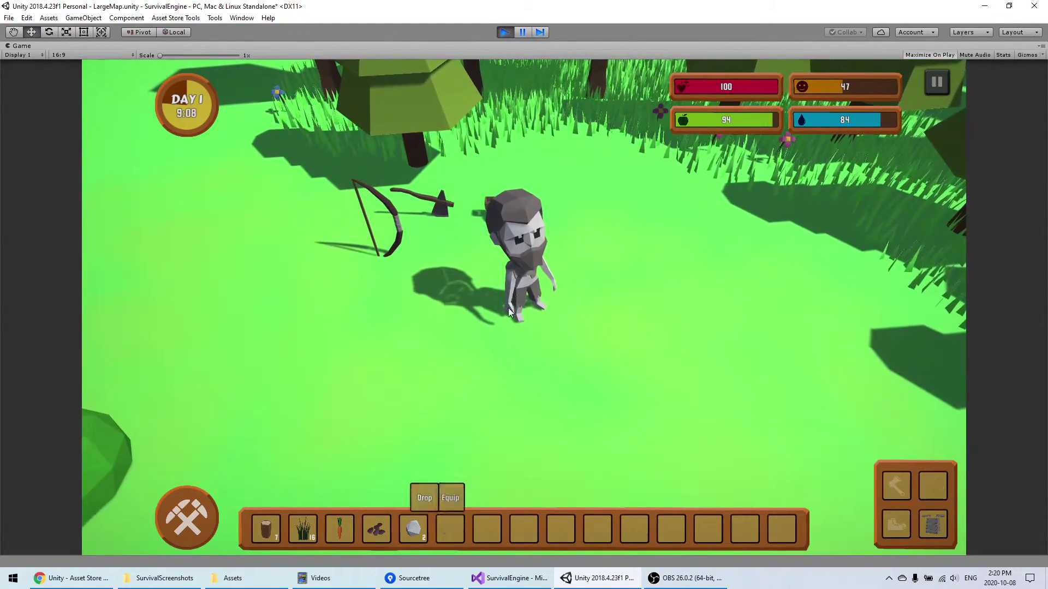
key("s")
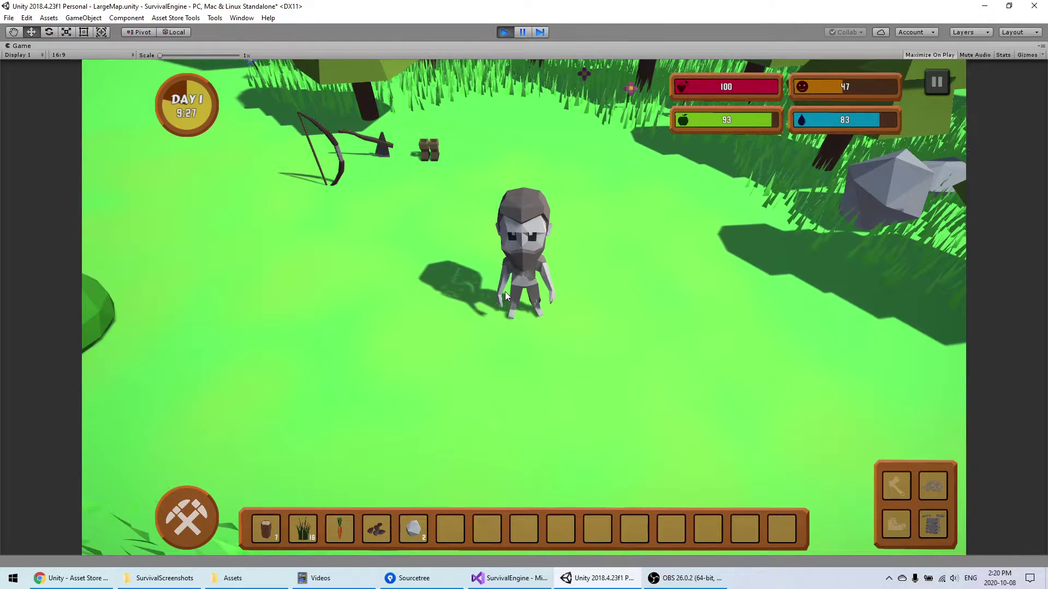
key("ctrl+p")
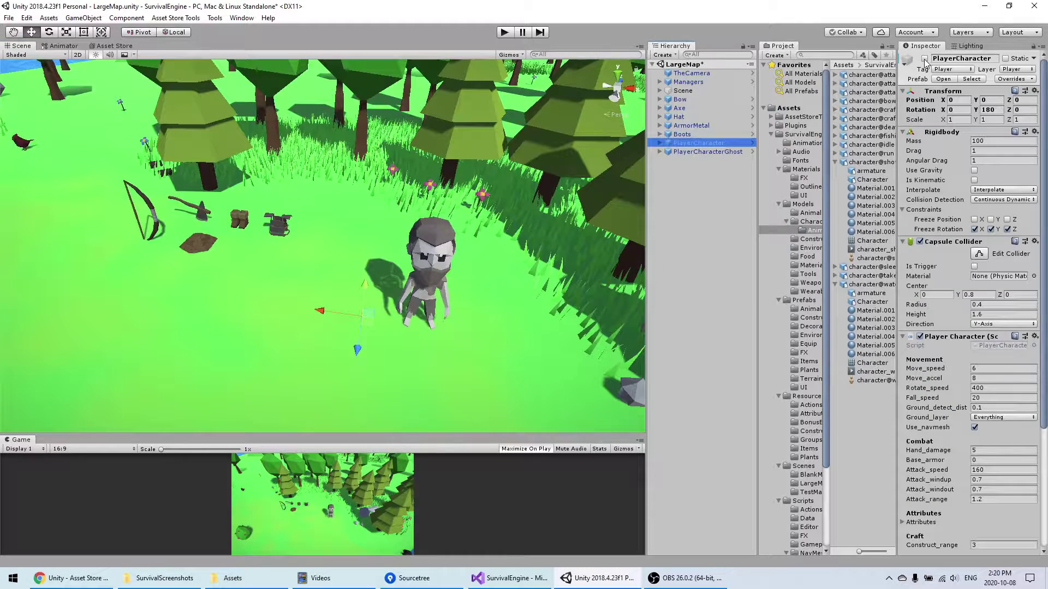
Reactivate the original PlayerCharacter and move it along X to about -1.09, apart from the ghost.
left_click(925, 59)
left_click(660, 151)
left_click(660, 143)
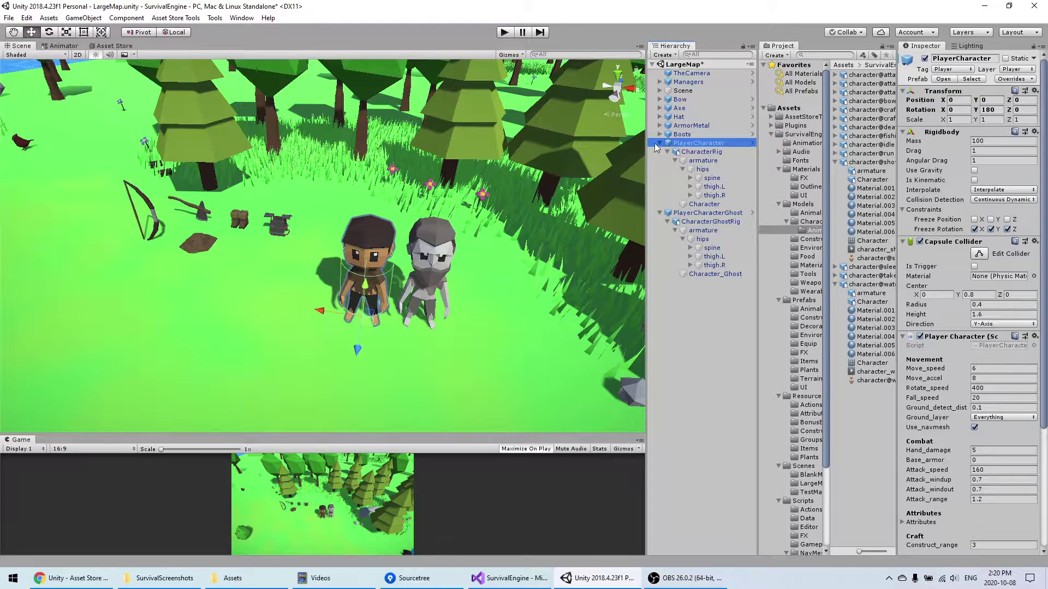
left_click_drag(330, 317, 271, 303)
left_click(358, 316)
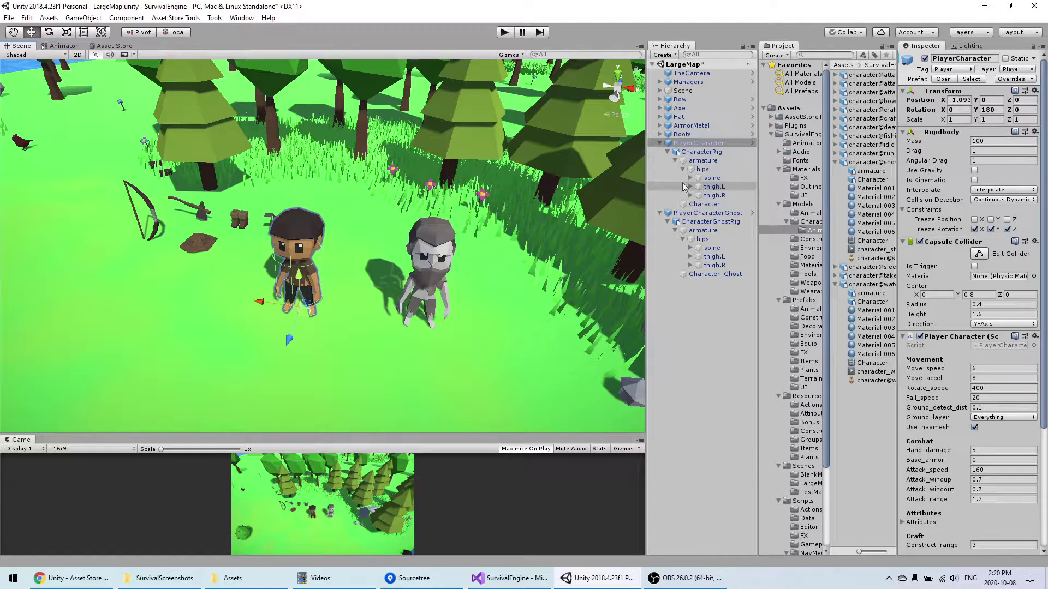
Expand PlayerCharacter's spine bone and inspect the Equip Attach settings of its Feet attachment object.
left_click(676, 162)
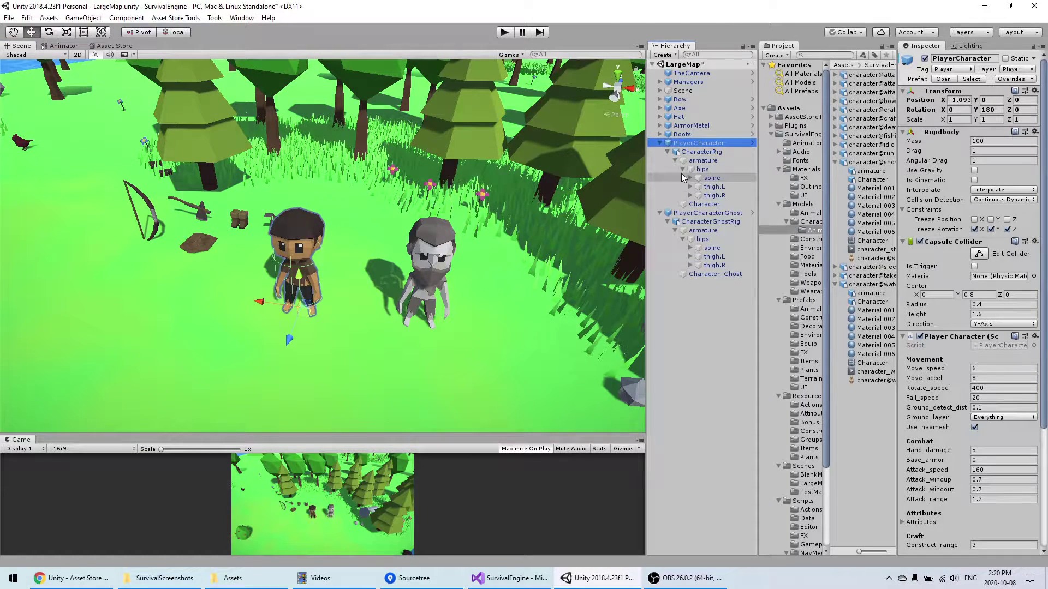
left_click(690, 179)
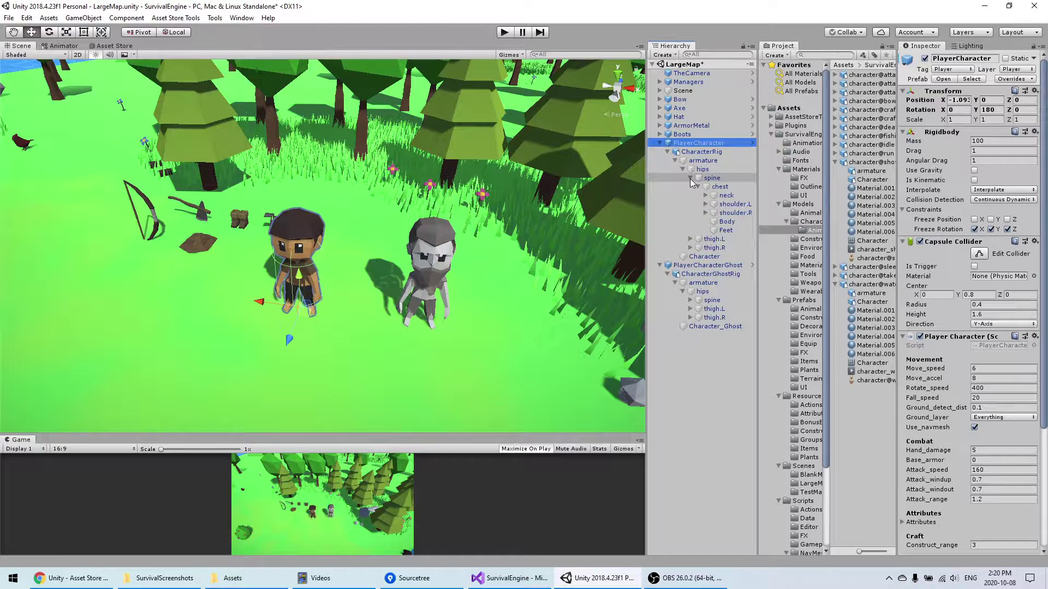
left_click(726, 230)
key("f")
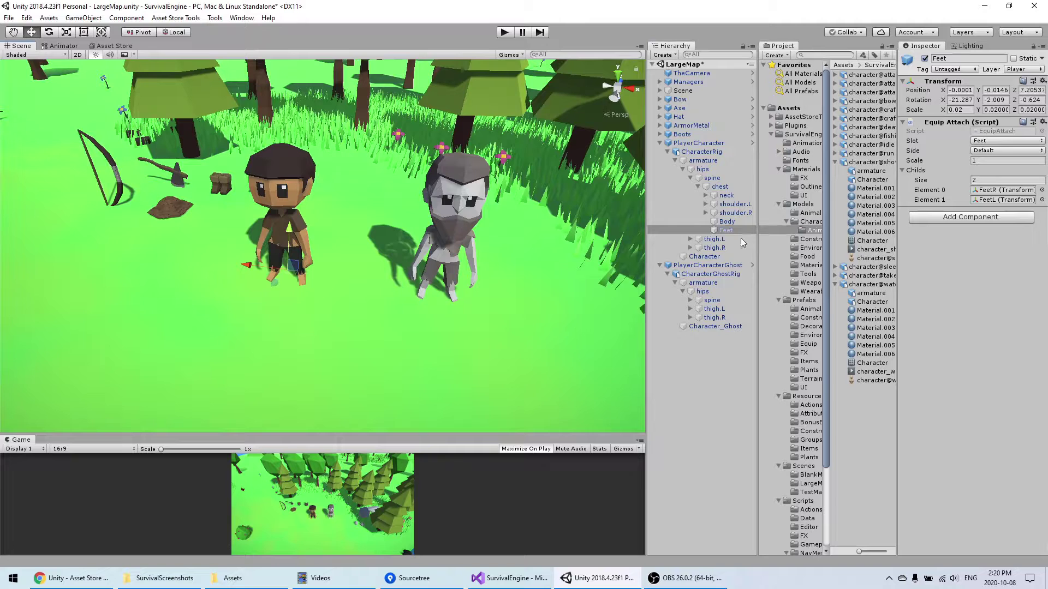
left_click(723, 224)
left_click(729, 230)
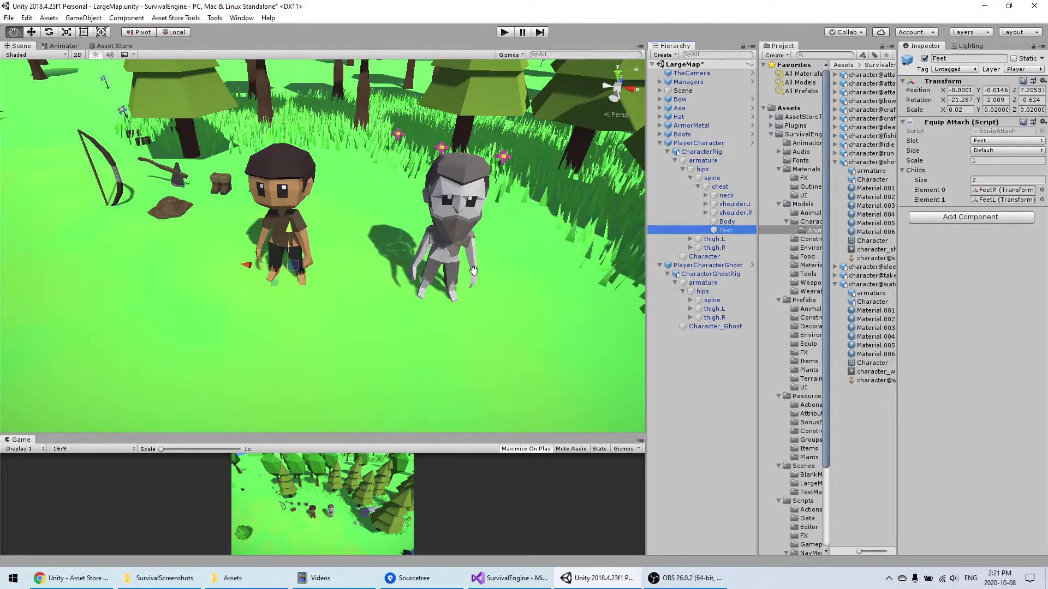
middle_click_drag(474, 270, 460, 263)
Expand PlayerCharacter's neck and head bones to inspect the Head attachment object, and widen the hierarchy view.
left_click(706, 195)
left_click(714, 204)
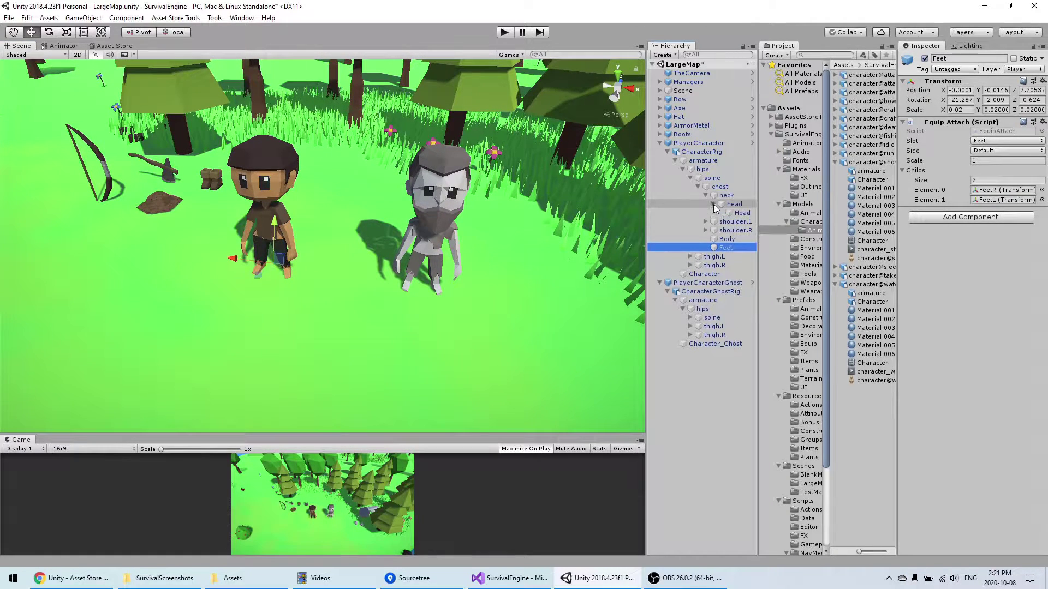
left_click(741, 213)
left_click_drag(759, 227, 787, 227)
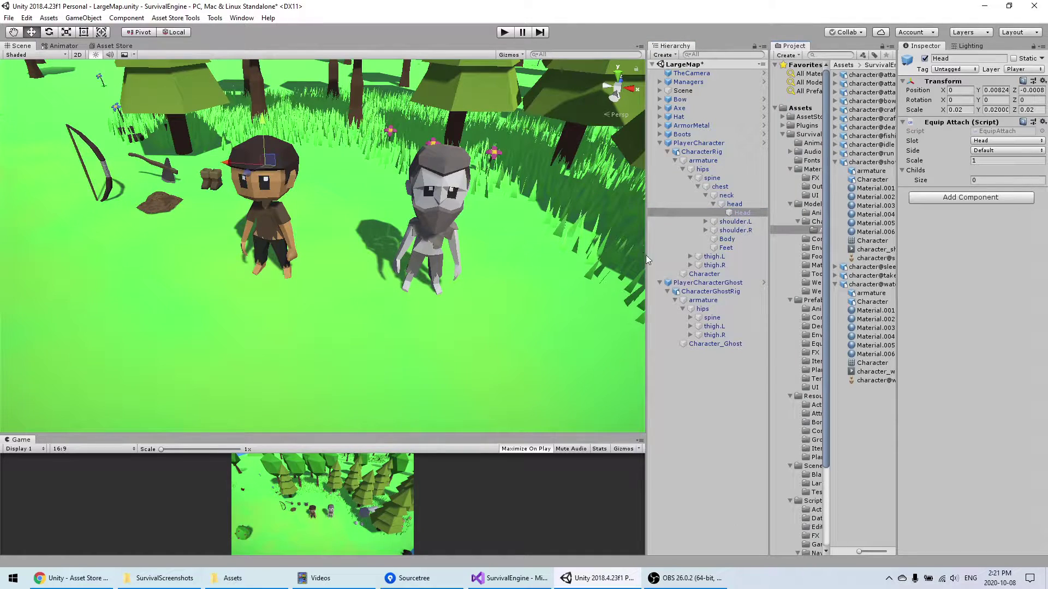
left_click_drag(648, 256, 598, 257)
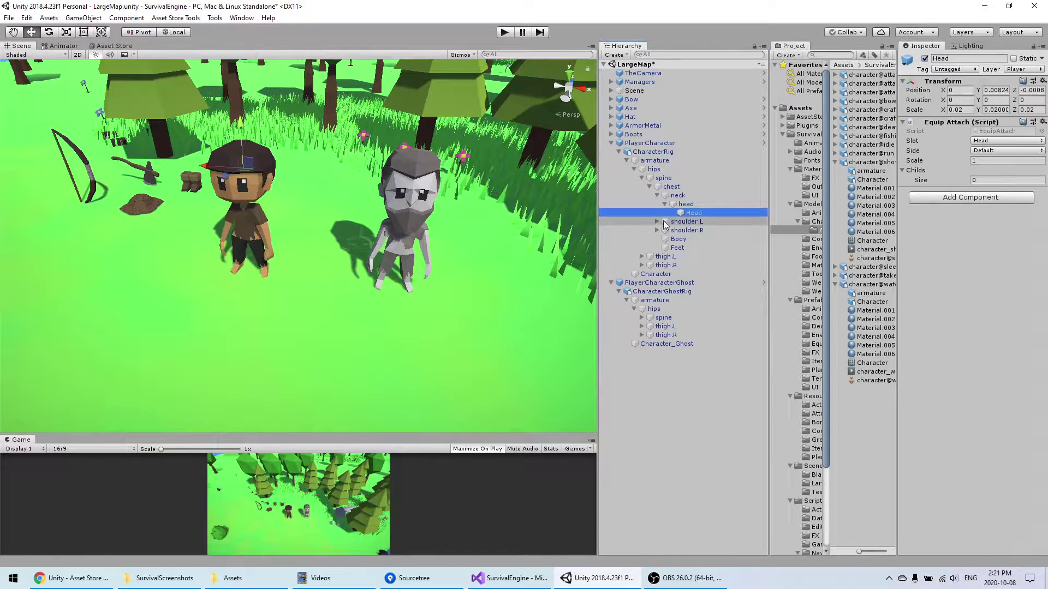
Expand PlayerCharacter's arm bones down to both hands and examine the HandR attachment object and its Equip Attach settings.
left_click(656, 230)
left_click(657, 221)
left_click(665, 230)
left_click(673, 239)
left_click(680, 247)
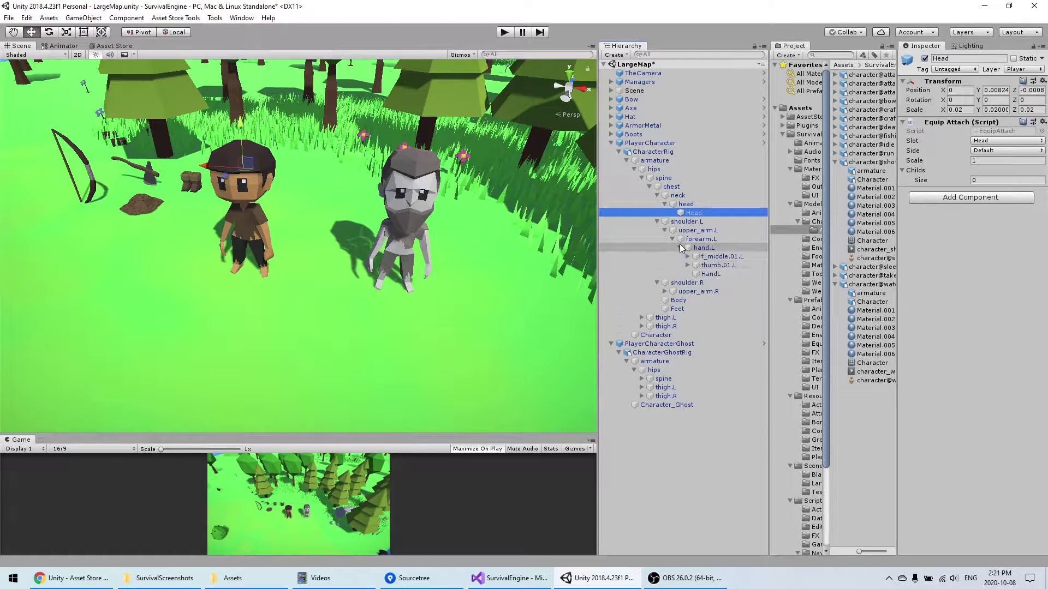
left_click(701, 273)
left_click(665, 291)
left_click(673, 299)
left_click(680, 308)
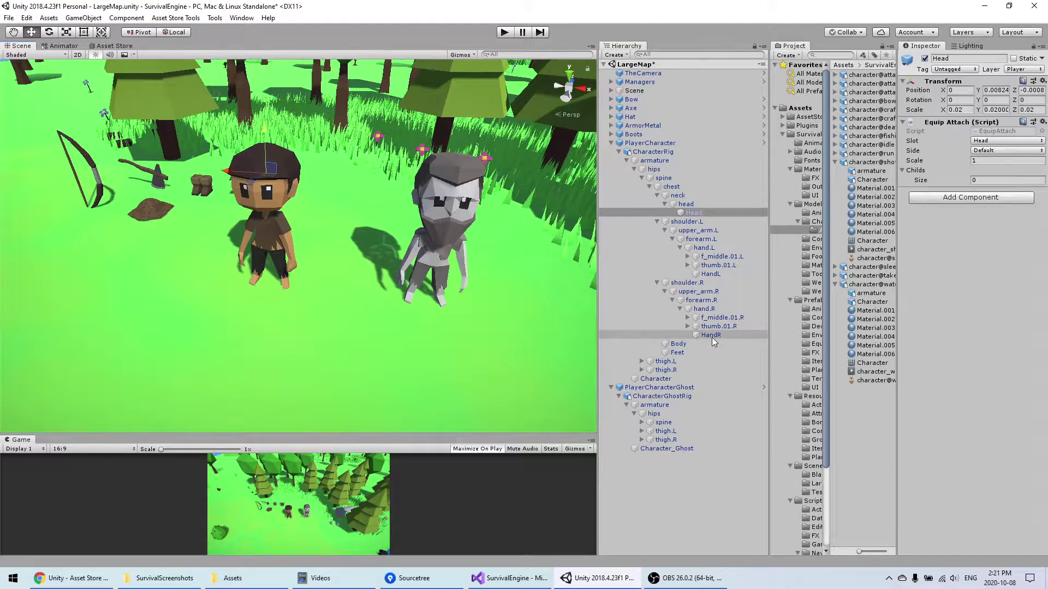
left_click(617, 335)
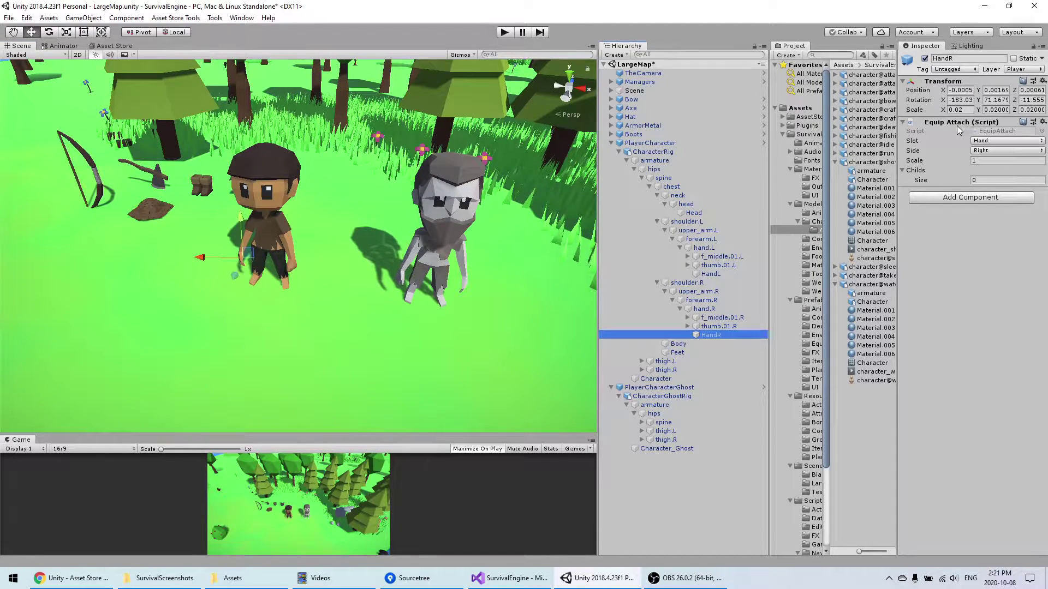
middle_click_drag(232, 254, 284, 262)
scroll(344, 280, "up", 3)
middle_click_drag(344, 281, 283, 281)
scroll(283, 282, "down", 5)
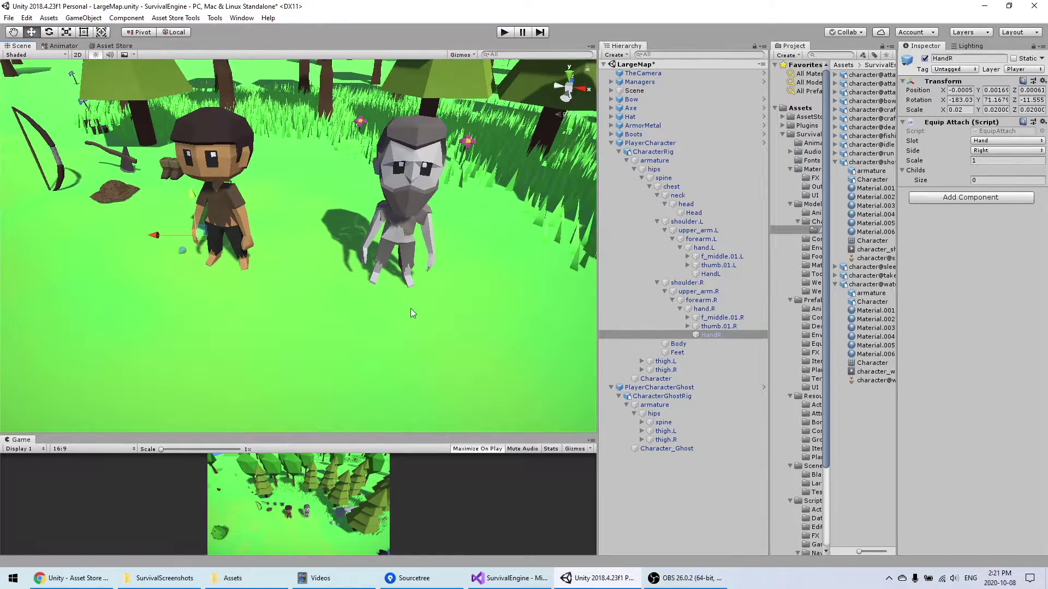
middle_click_drag(408, 307, 404, 316)
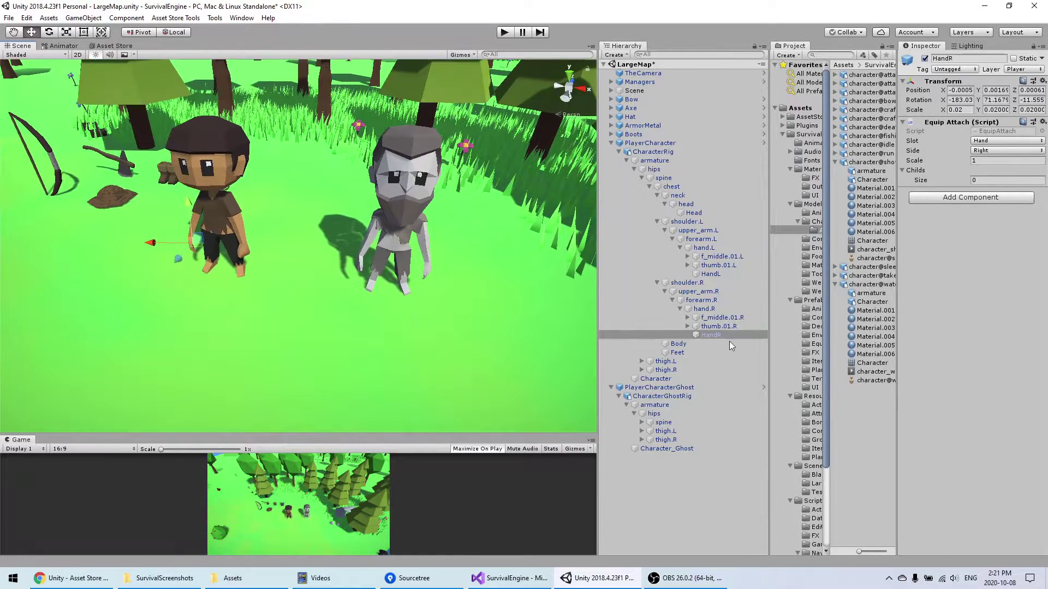
Expand the ghost's right arm bones and paste a copy of PlayerCharacter's HandR attachment object under its hand.R bone.
left_click(642, 423)
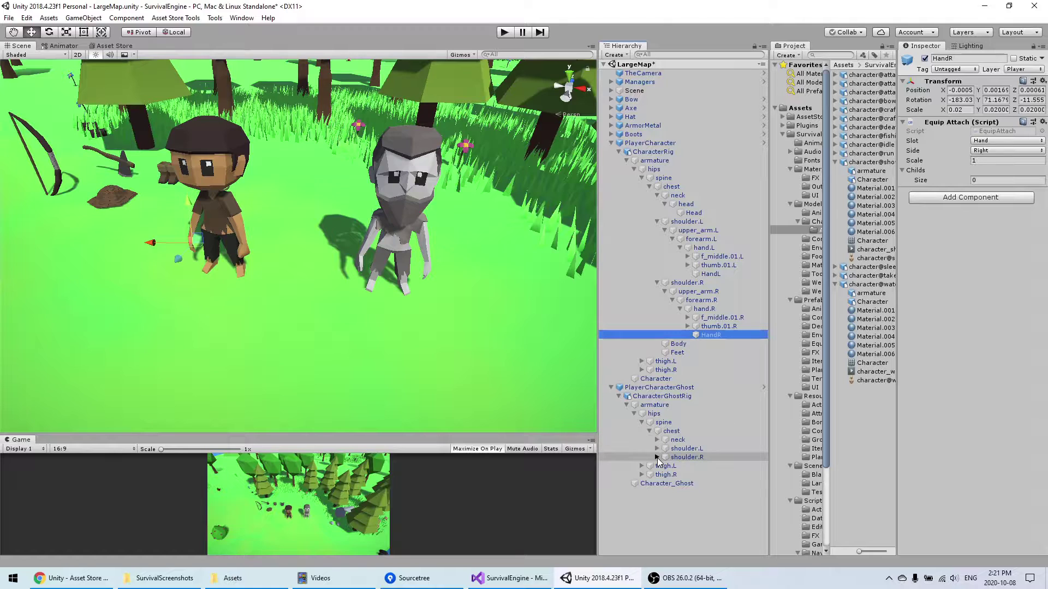
left_click(658, 458)
left_click(673, 466)
left_click(680, 475)
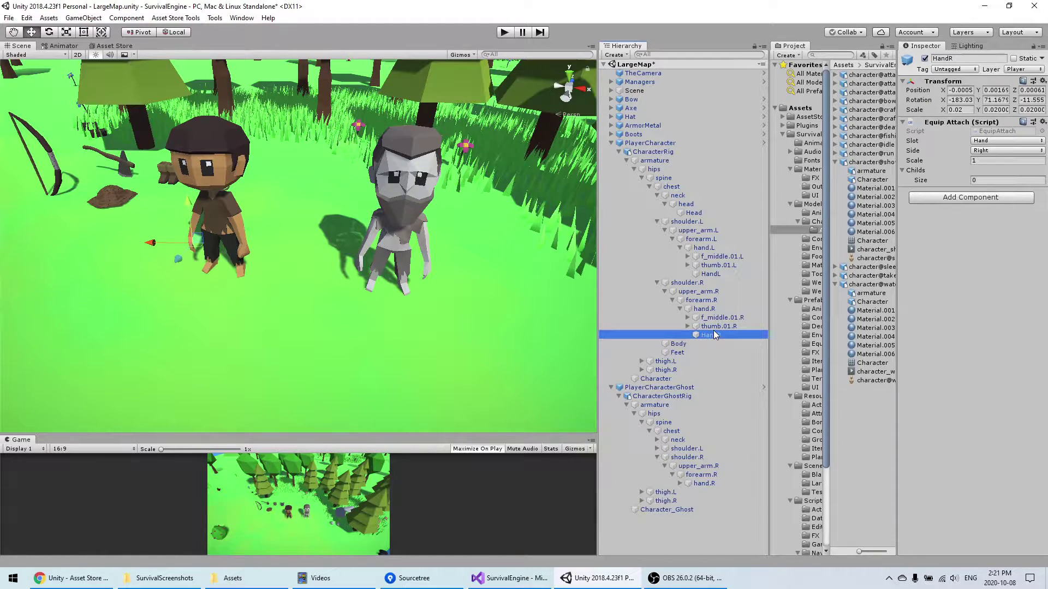
left_click(681, 484)
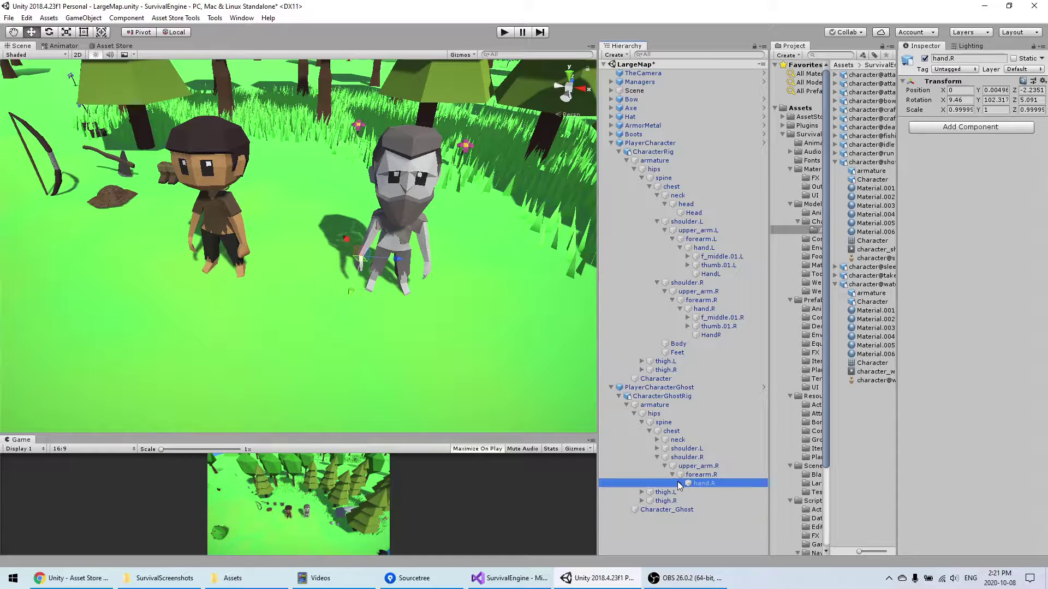
left_click(713, 499)
key("ctrl+v")
left_click(700, 485)
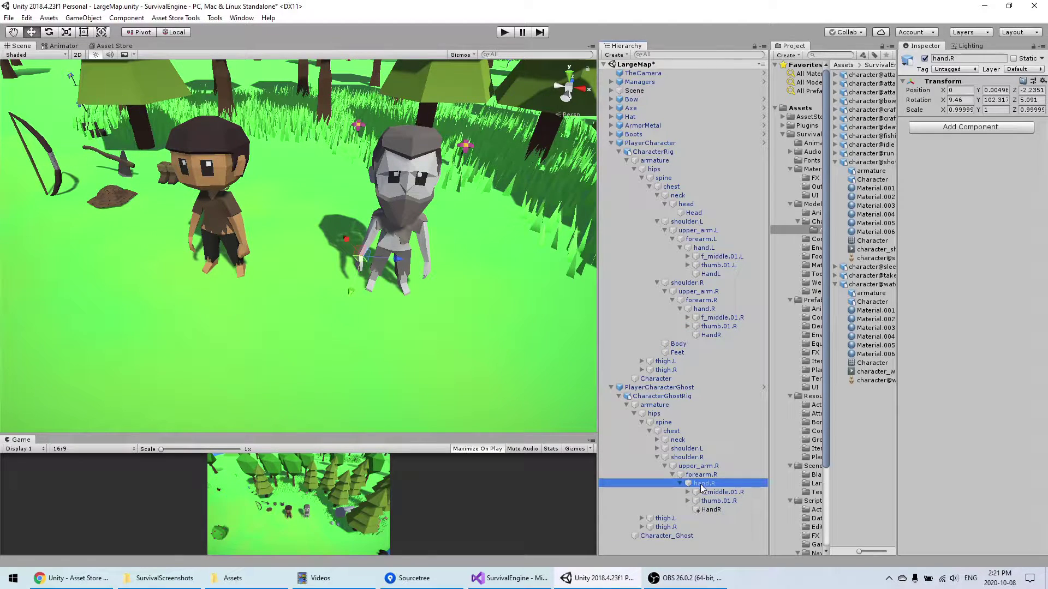
Copy the Transform values of PlayerCharacter's HandR attachment object onto the ghost's HandR attachment object.
left_click(703, 309)
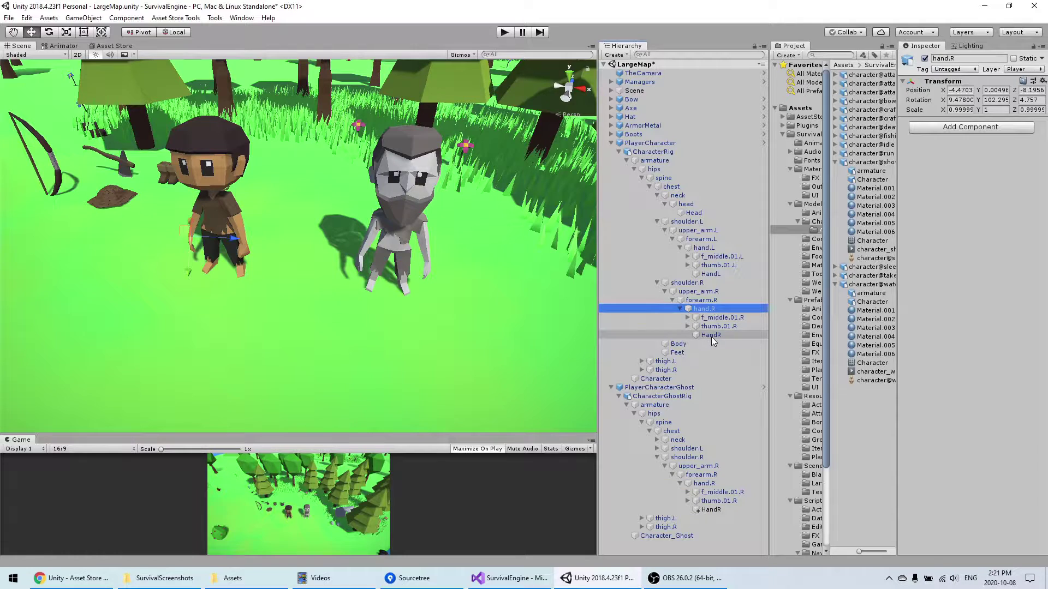
left_click(711, 510)
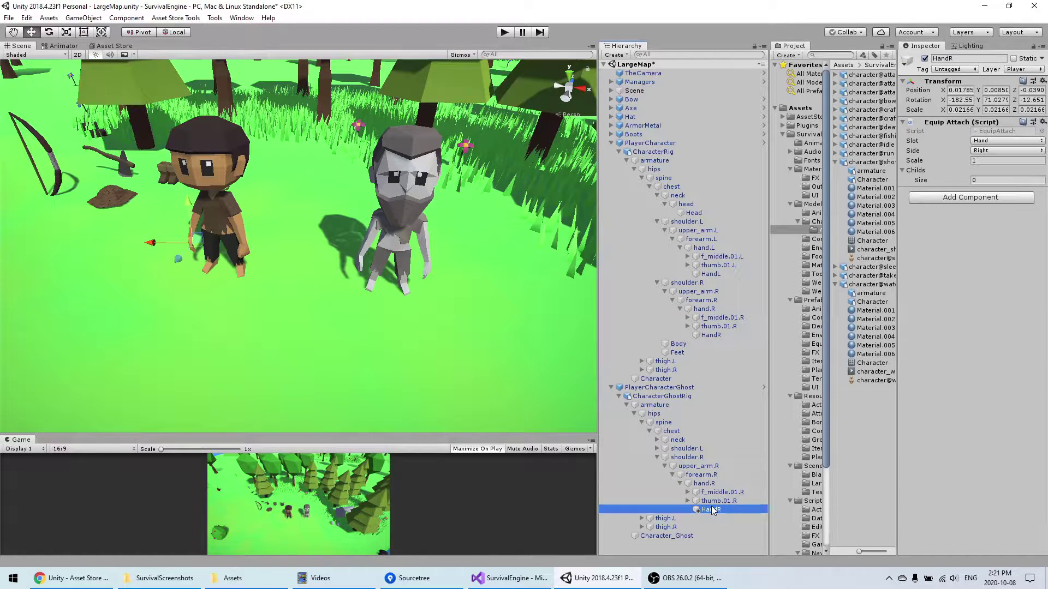
left_click(711, 335)
right_click(955, 83)
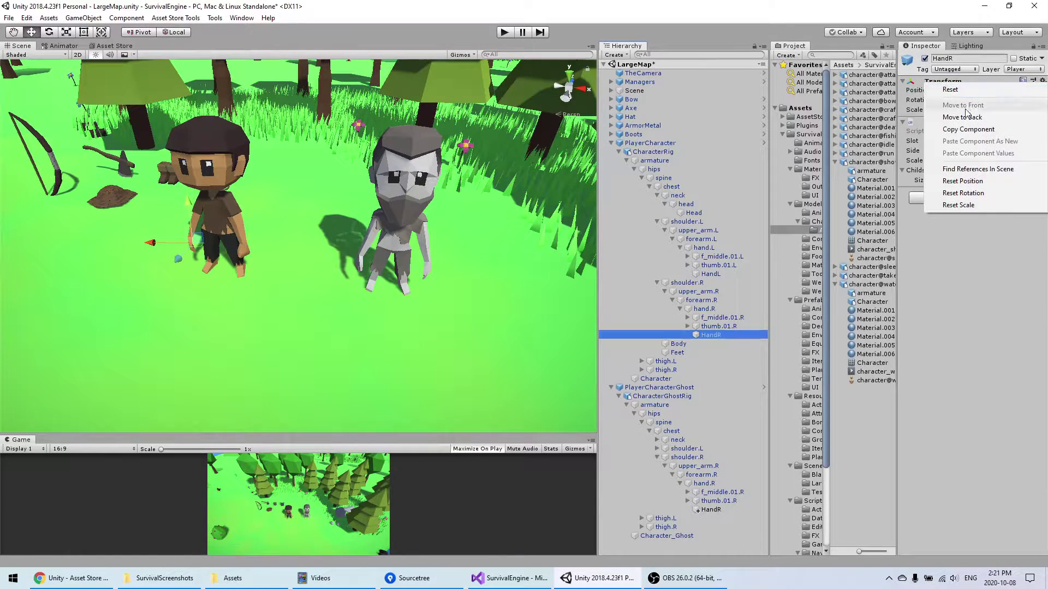
left_click(964, 130)
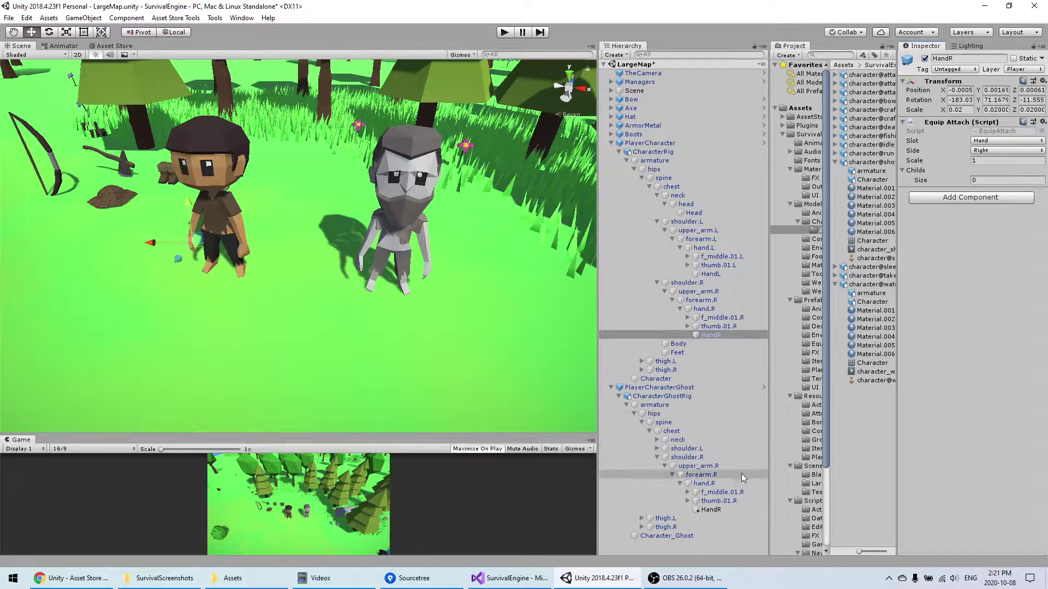
left_click(719, 510)
right_click(947, 83)
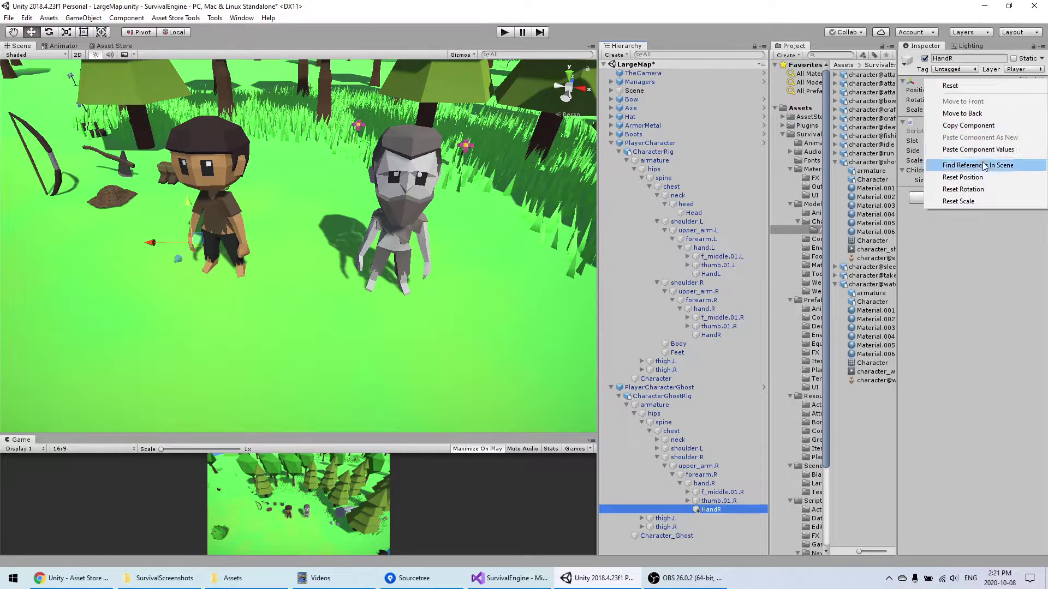
left_click(982, 153)
Move the ghost's HandR attachment point onto its right hand, at about X -0.0003, Y 0.0018, Z -2e-05.
middle_click_drag(418, 287, 368, 271)
scroll(368, 271, "up", 6)
left_click_drag(368, 271, 306, 247, "alt")
middle_click_drag(368, 295, 342, 243)
scroll(342, 244, "up", 6)
middle_click_drag(451, 327, 342, 226)
scroll(369, 261, "down", 6)
scroll(401, 275, "up", 5)
middle_click_drag(402, 275, 230, 263)
scroll(344, 228, "up", 3)
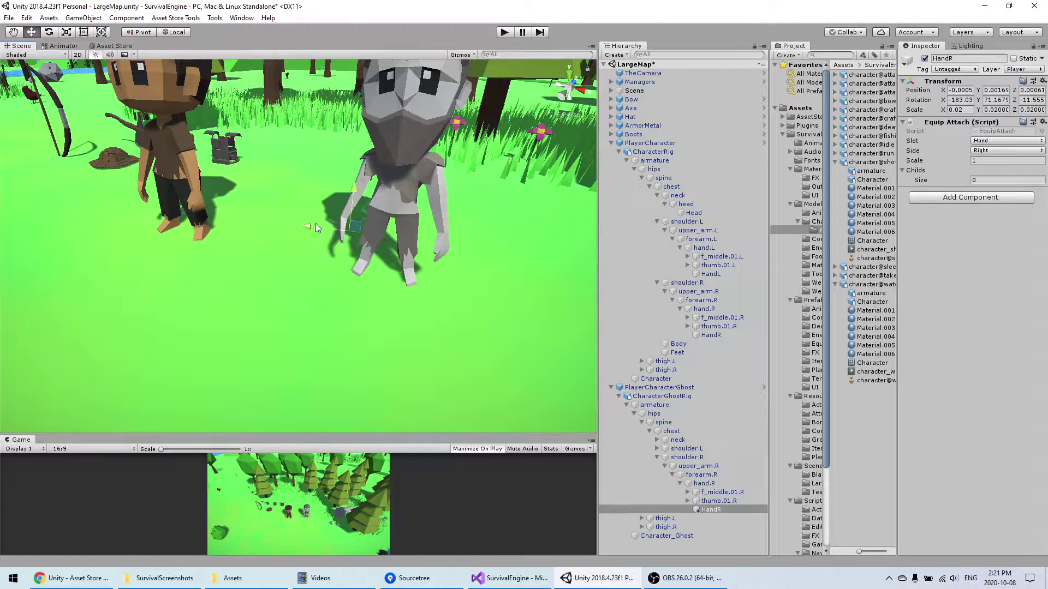
mouse_move(322, 230)
left_mouse_down()
mouse_move(284, 224)
mouse_move(359, 244)
mouse_move(309, 238)
mouse_move(319, 238)
mouse_move(292, 222)
mouse_move(313, 227)
mouse_move(305, 239)
left_mouse_up()
left_click(709, 510)
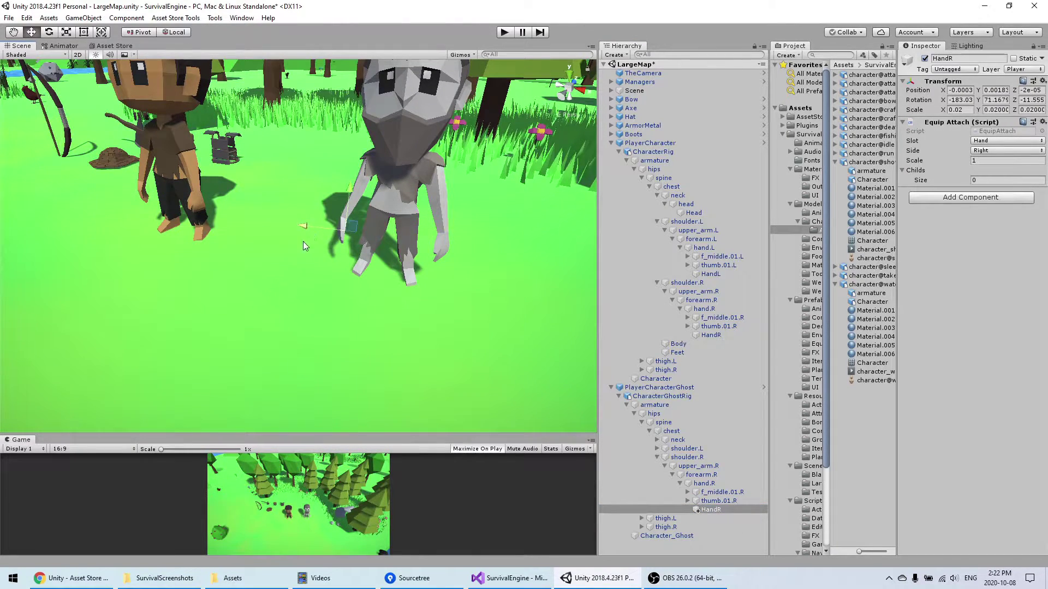
Rotate the ghost's HandR attachment point slightly, to about -177.52, 72.295, -11.55.
middle_click_drag(304, 239, 349, 263)
left_click_drag(350, 263, 460, 269, "alt")
scroll(322, 218, "up", 5)
scroll(307, 243, "down", 5)
left_click_drag(296, 258, 365, 280, "alt")
scroll(365, 280, "up", 5)
scroll(327, 273, "down", 6)
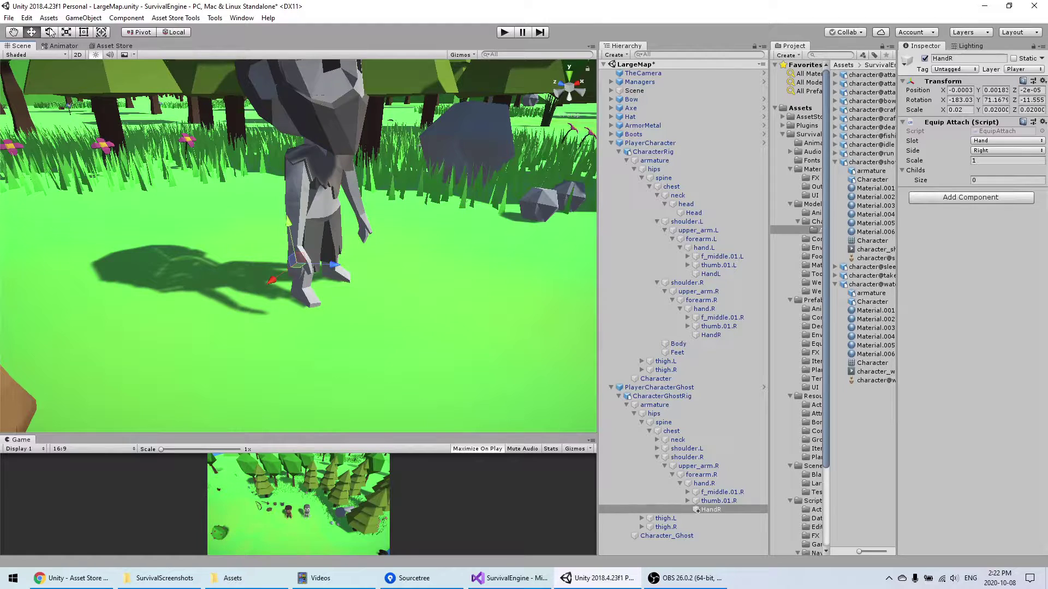
mouse_move(316, 216)
left_mouse_down()
mouse_move(300, 215)
mouse_move(324, 233)
left_mouse_up()
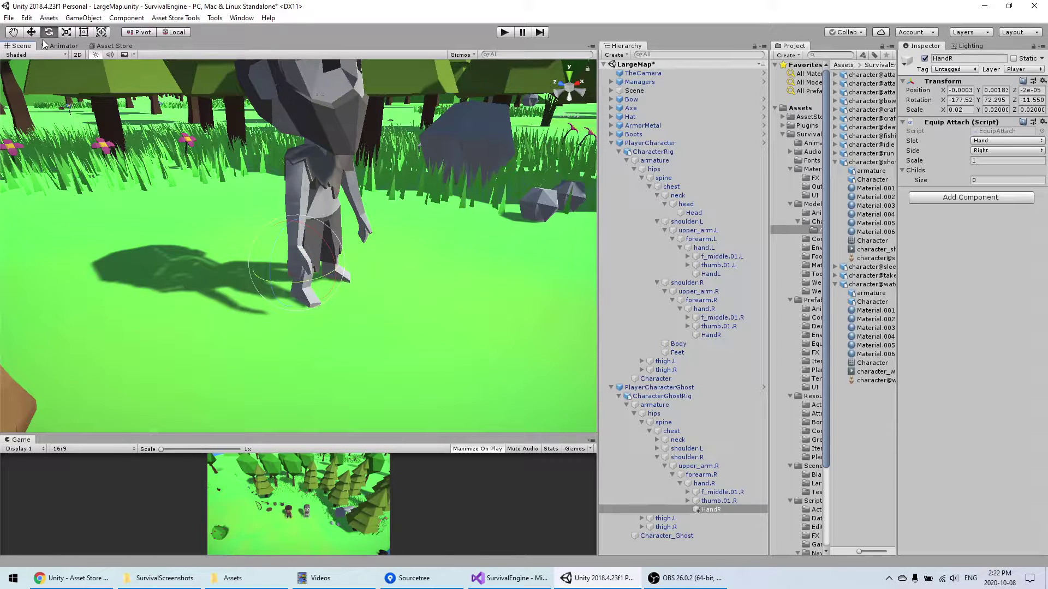
Check the HandR attachment point's handle orientation and its placement on the ghost's right hand from close up.
middle_click_drag(241, 228, 248, 226)
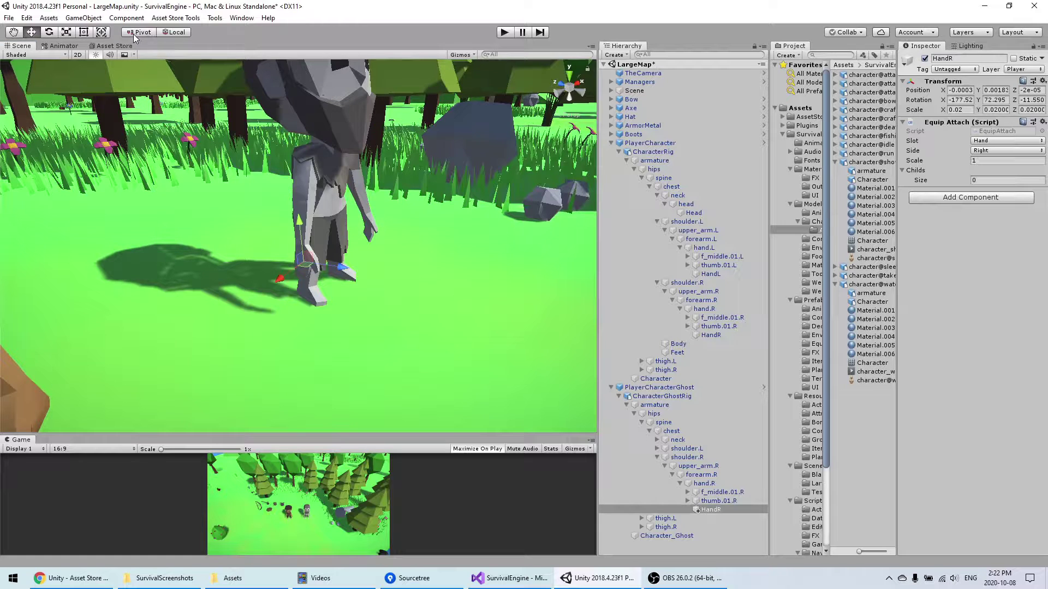
left_click(175, 32)
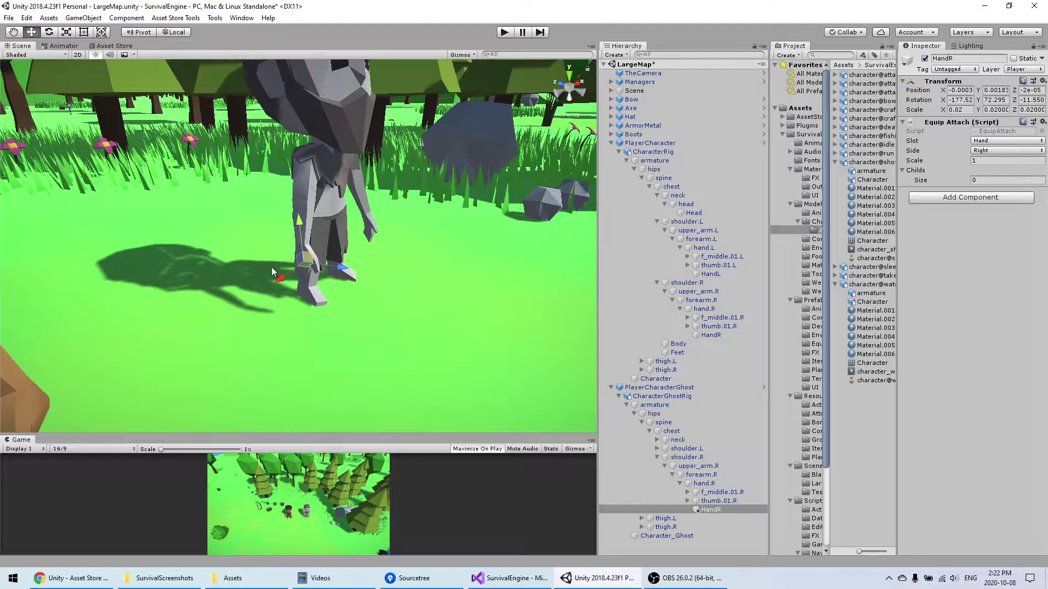
middle_click_drag(281, 253, 261, 237)
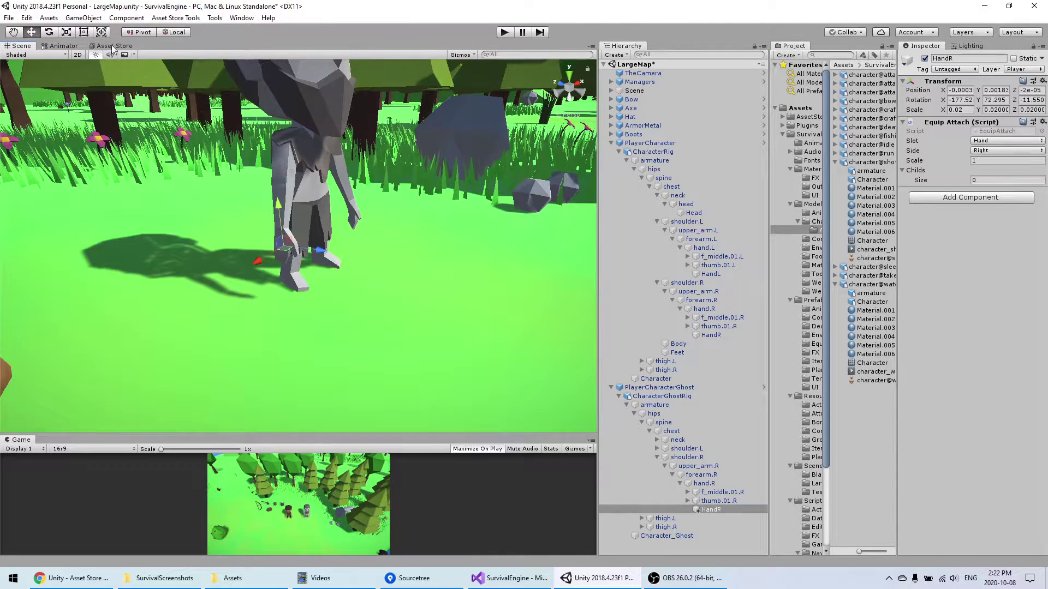
scroll(333, 275, "up", 5)
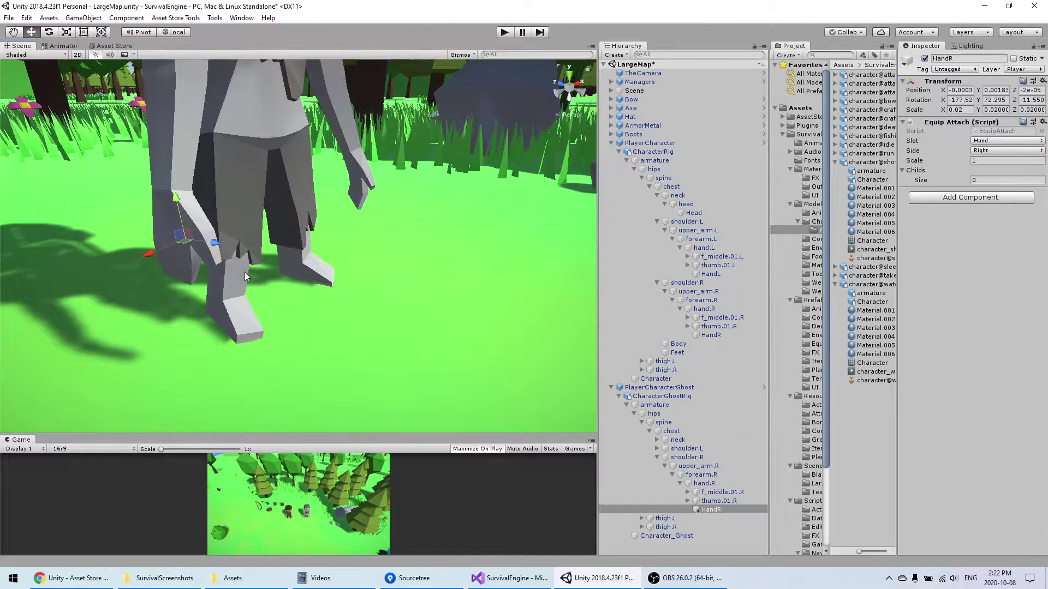
middle_click_drag(245, 271, 257, 274)
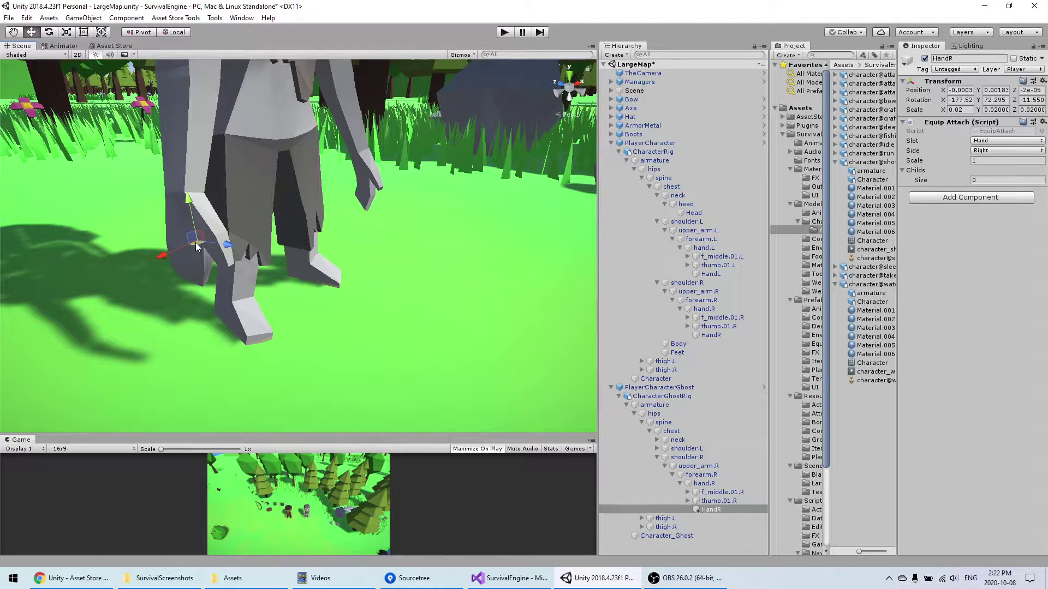
left_click_drag(257, 240, 264, 320, "alt")
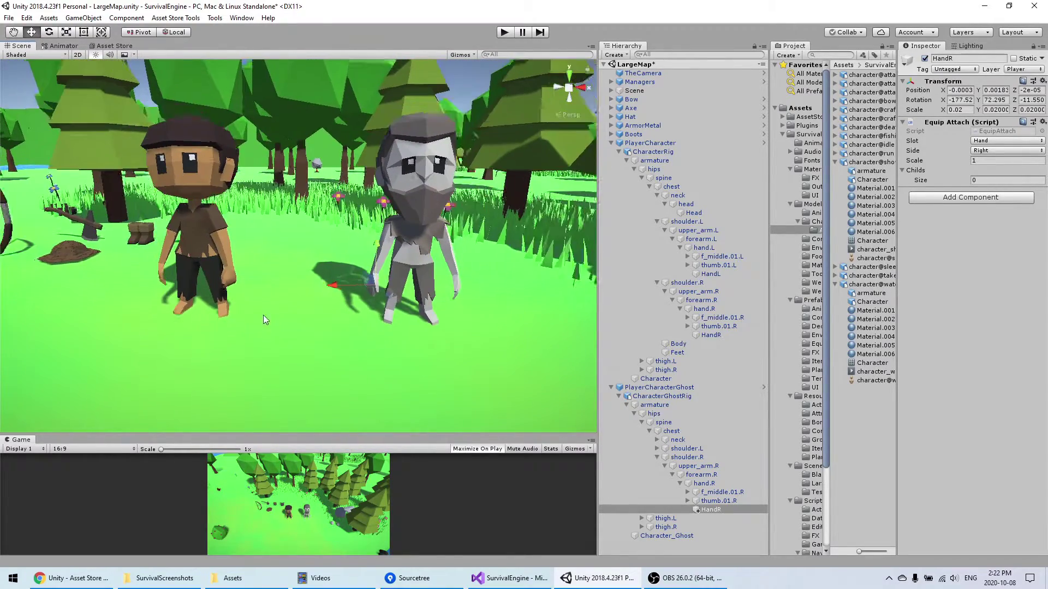
Expand the ghost's left arm bones and paste a copy of PlayerCharacter's HandL attachment object under its hand.L bone.
scroll(264, 320, "up", 2)
left_click(711, 274)
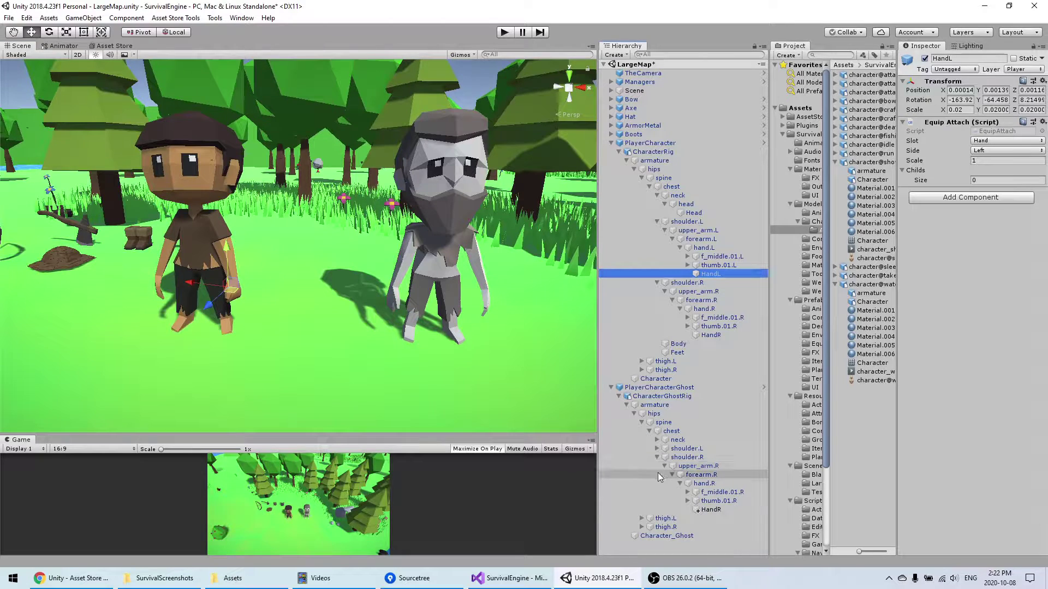
left_click(657, 449)
left_click(665, 457)
left_click(672, 466)
left_click(680, 475)
left_click(715, 492)
key("ctrl+v")
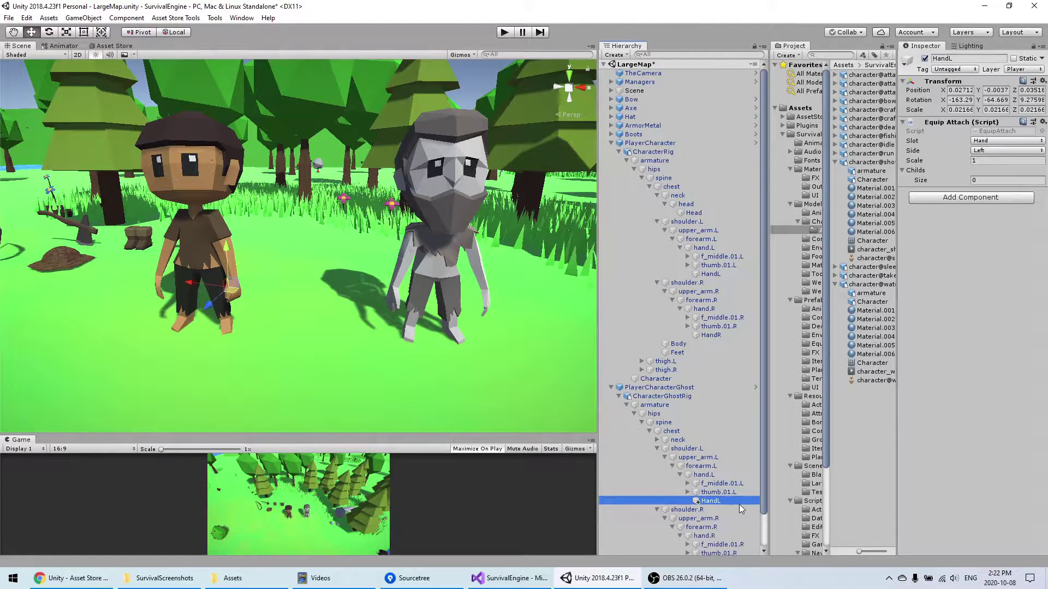
Copy the Transform values of PlayerCharacter's HandL attachment object onto the ghost's HandL attachment object.
middle_click_drag(471, 325, 461, 330)
left_click(715, 274)
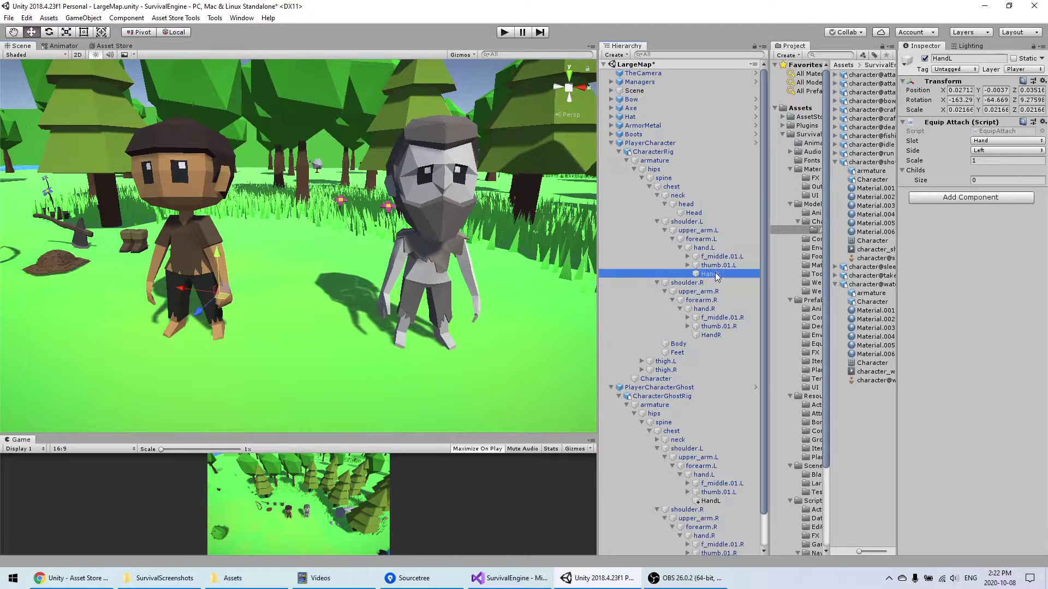
left_click(959, 90)
right_click(959, 81)
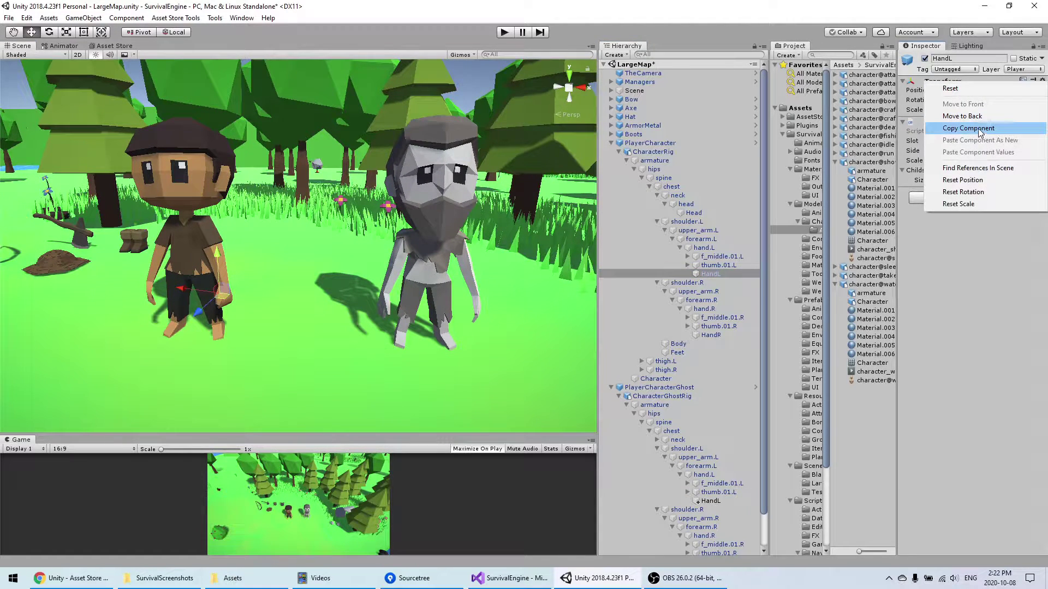
left_click(979, 131)
left_click(732, 500)
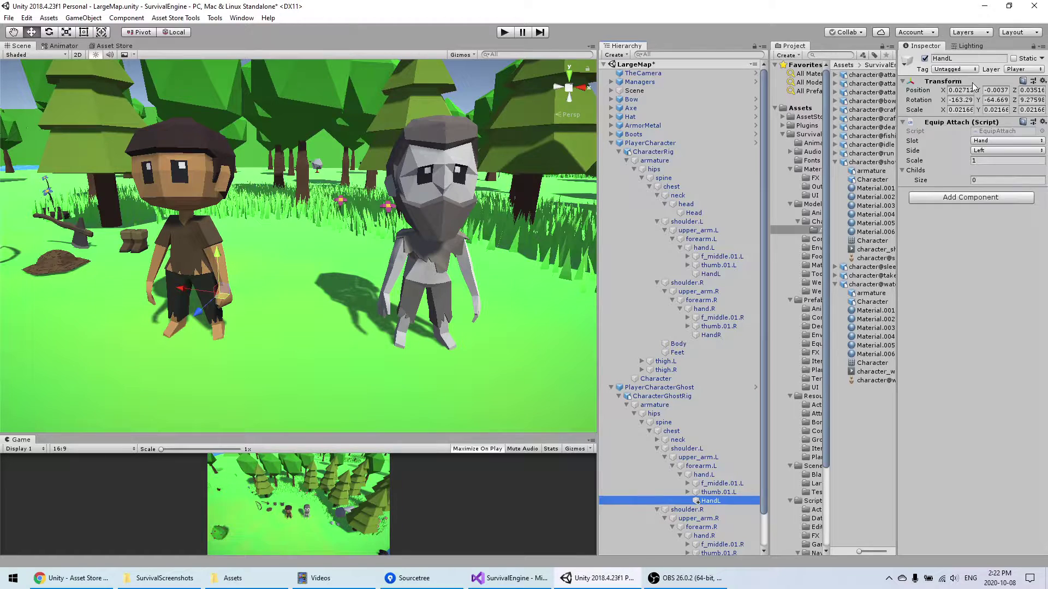
right_click(975, 83)
left_click(978, 154)
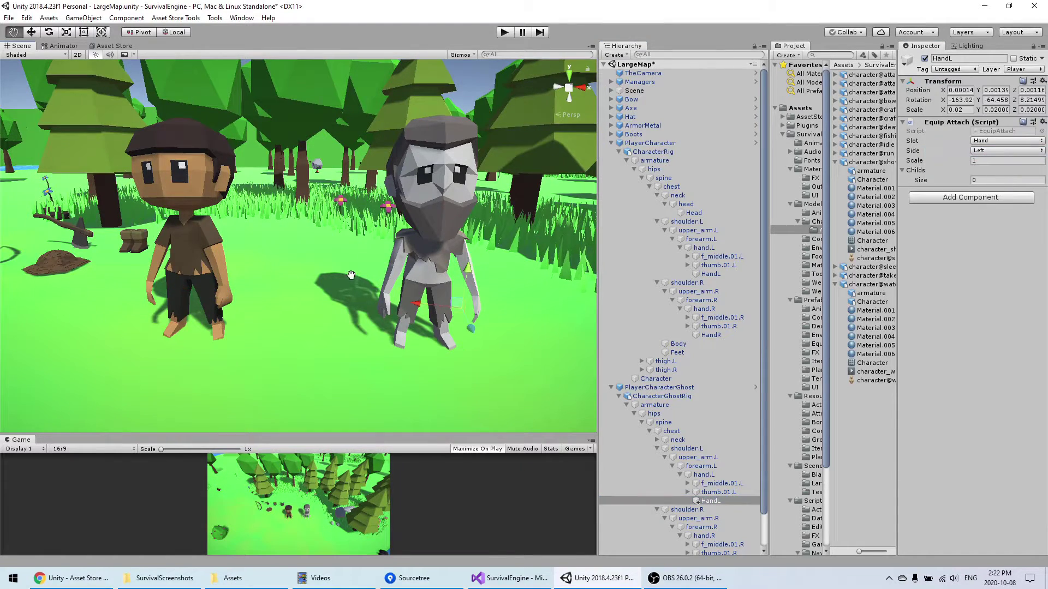
Move the ghost's HandL attachment point onto its left hand, at about X -0.0004, Y 0.0016, Z 5e-05.
middle_click_drag(356, 277, 277, 223)
scroll(306, 229, "up", 3)
middle_click_drag(381, 285, 375, 307)
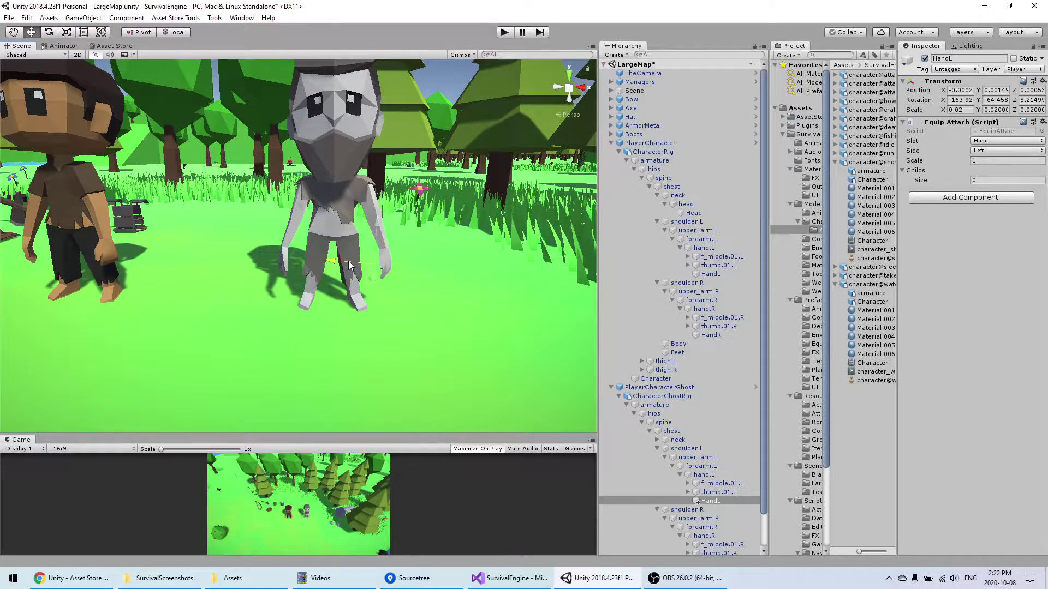
left_click_drag(344, 266, 352, 265)
scroll(300, 280, "up", 2)
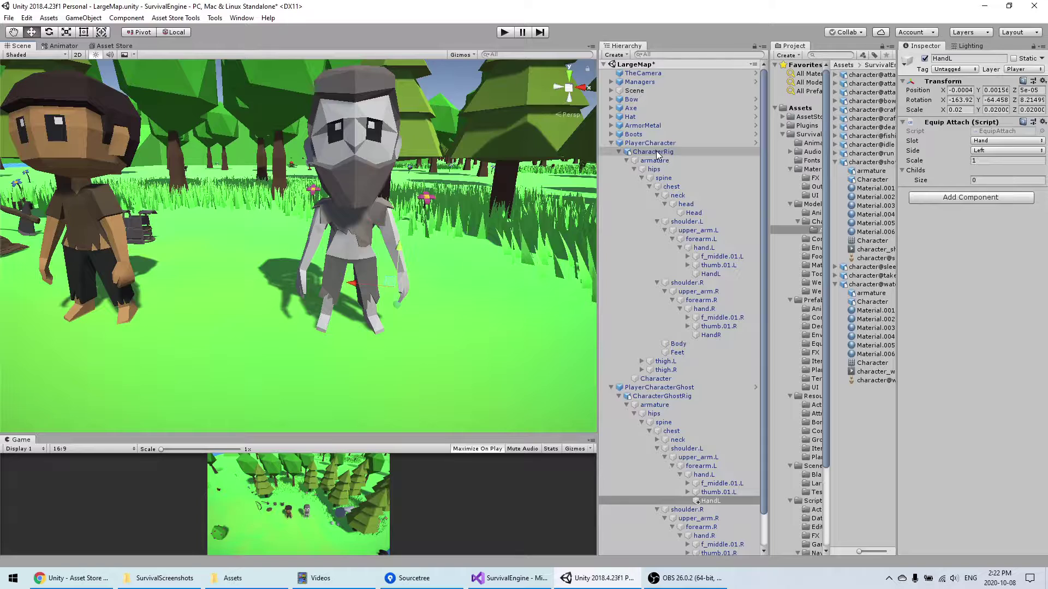
left_click(677, 397)
left_click(709, 500)
middle_click_drag(483, 333, 501, 333)
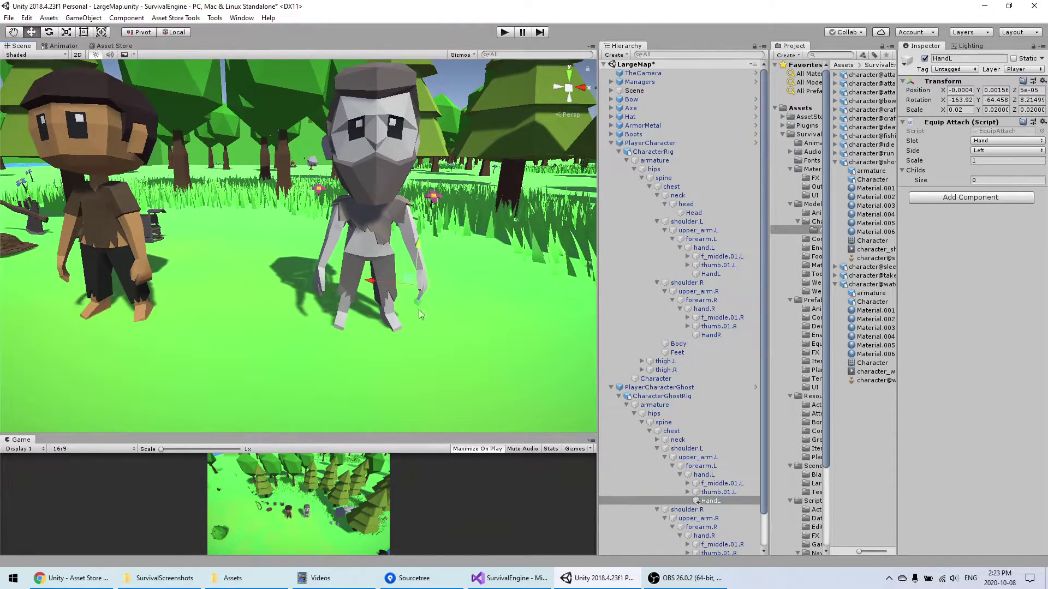
right_click_drag(501, 332, 489, 328)
middle_click_drag(392, 329, 392, 329)
Copy PlayerCharacter's Head attachment object into the ghost rig and parent it under the ghost's head bone.
left_click(694, 214)
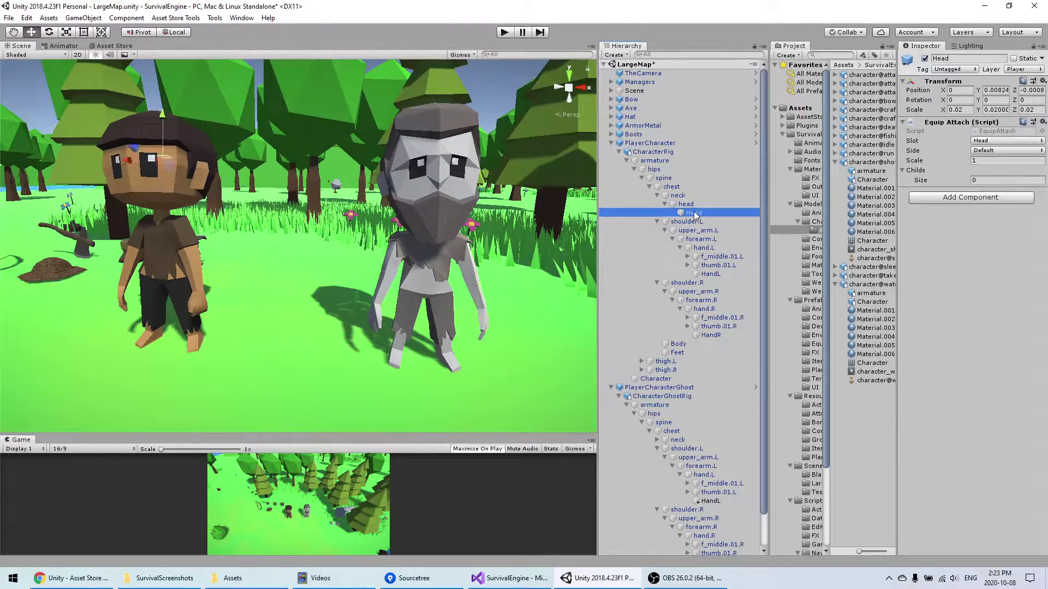
middle_click_drag(290, 314, 315, 312)
scroll(669, 412, "down", 2)
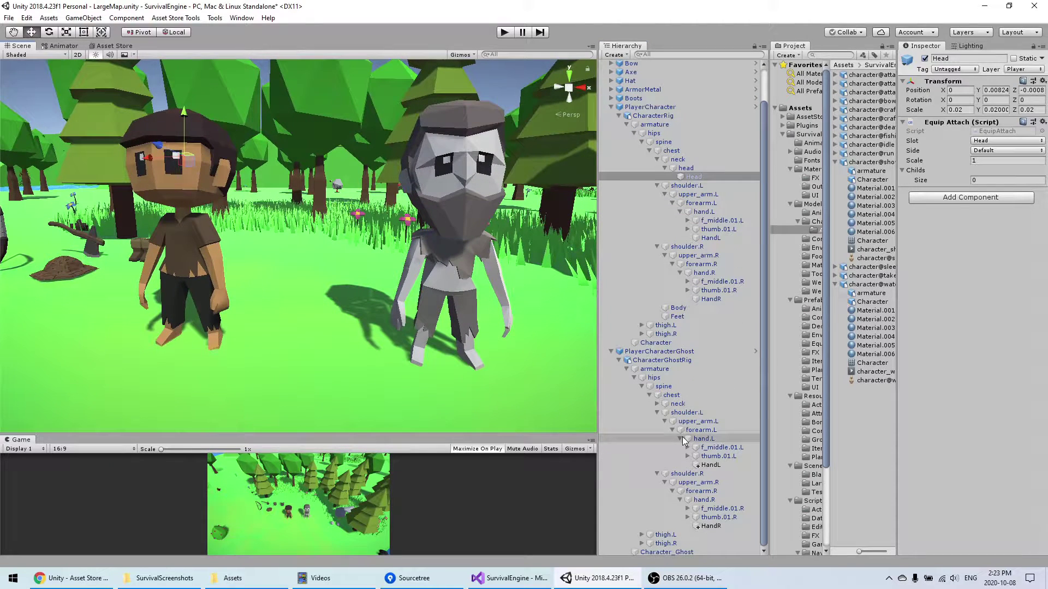
left_click(658, 404)
left_click(674, 414)
left_click(685, 413)
left_click(671, 396)
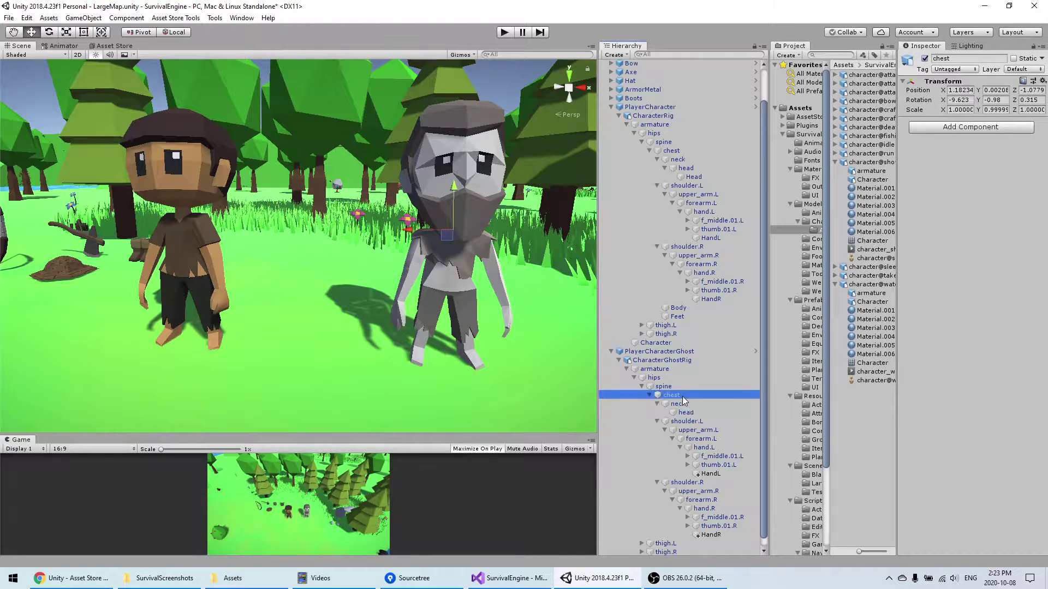
key("ctrl+v")
left_click_drag(669, 546, 704, 414)
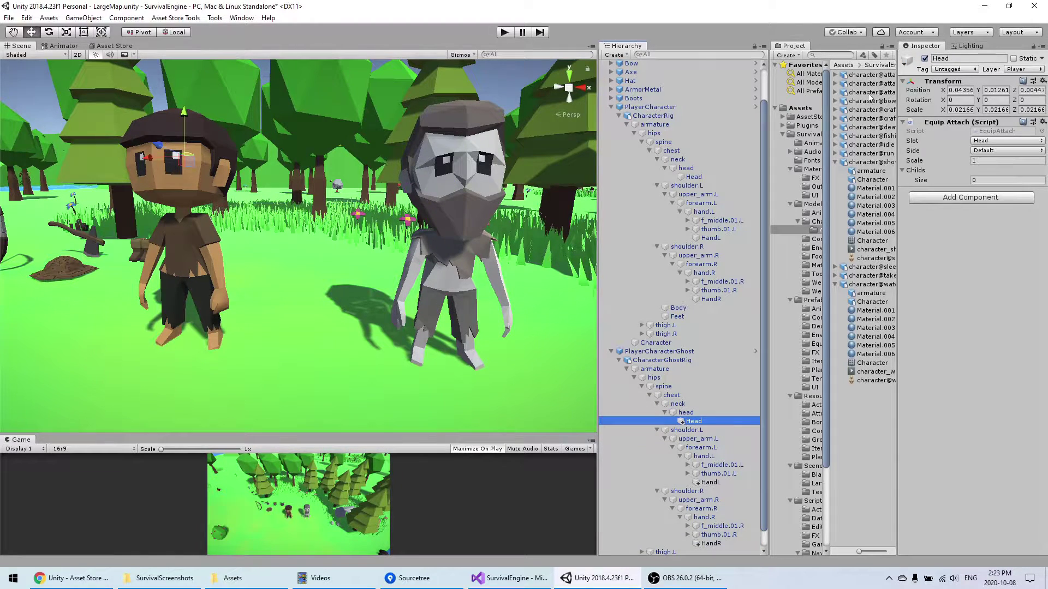
Copy the Transform values of PlayerCharacter's Head attachment object onto the ghost's Head attachment object.
left_click(694, 177)
right_click(944, 82)
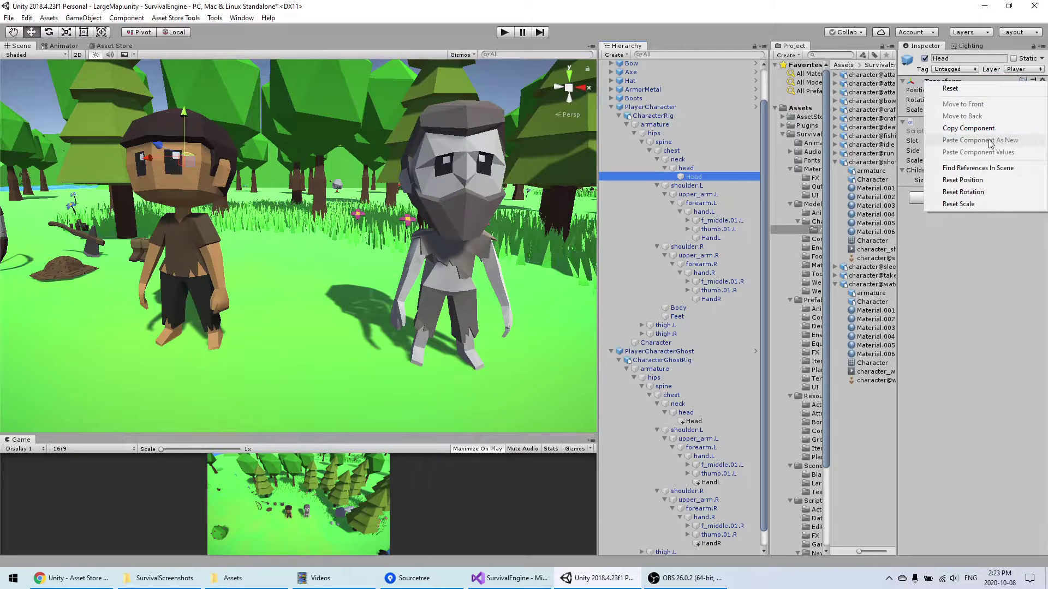
left_click(969, 128)
left_click(694, 421)
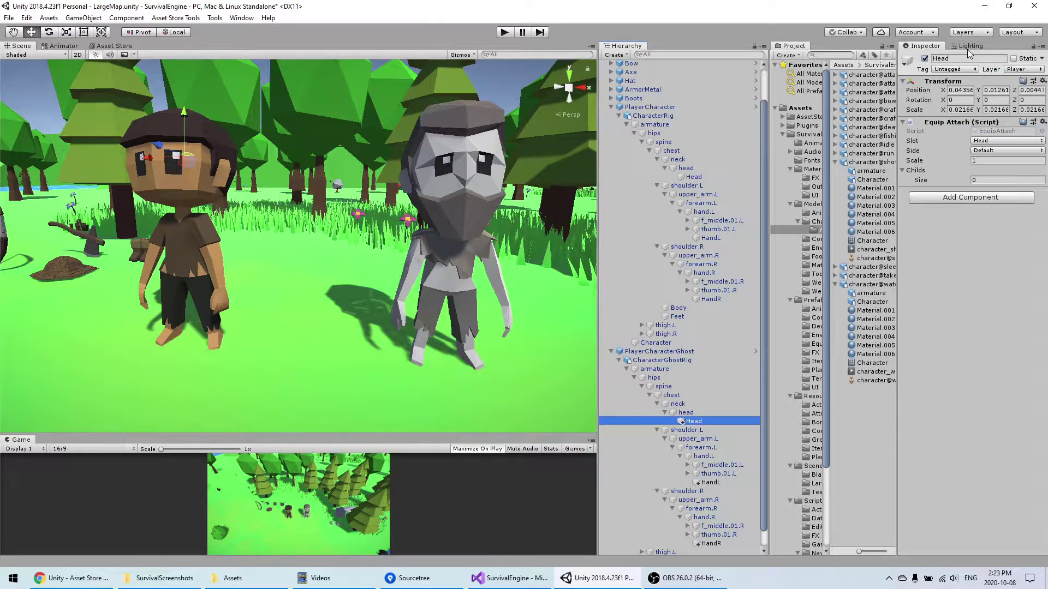
right_click(954, 83)
left_click(1004, 152)
Raise the ghost's Head attachment point to a Y position of about 0.0125 to suit its taller head.
middle_click_drag(399, 247, 305, 283)
middle_click_drag(217, 210, 270, 225)
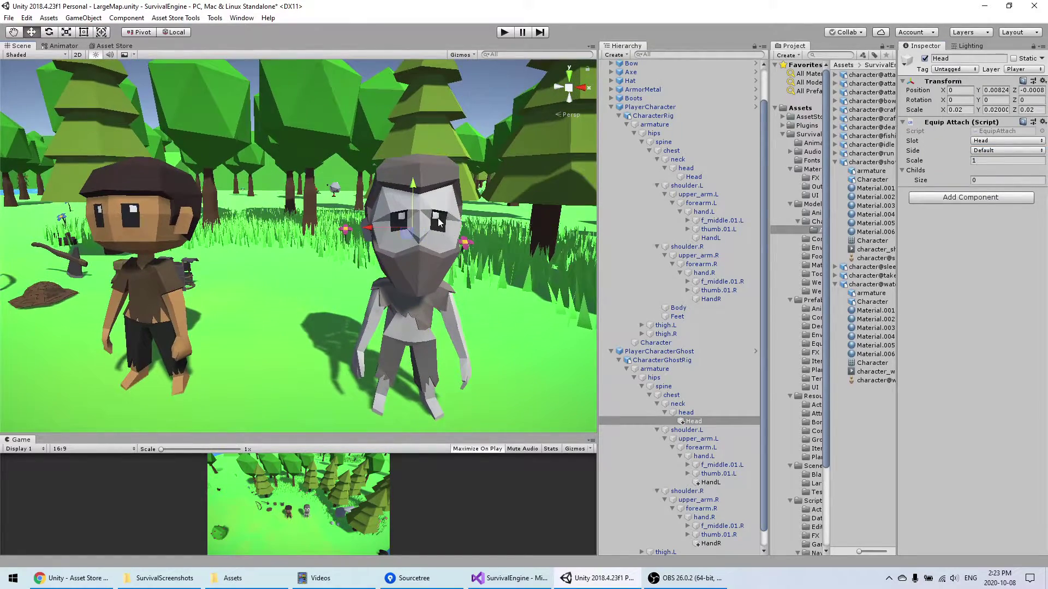
left_click_drag(374, 224, 384, 183, "alt")
middle_click_drag(384, 183, 404, 184)
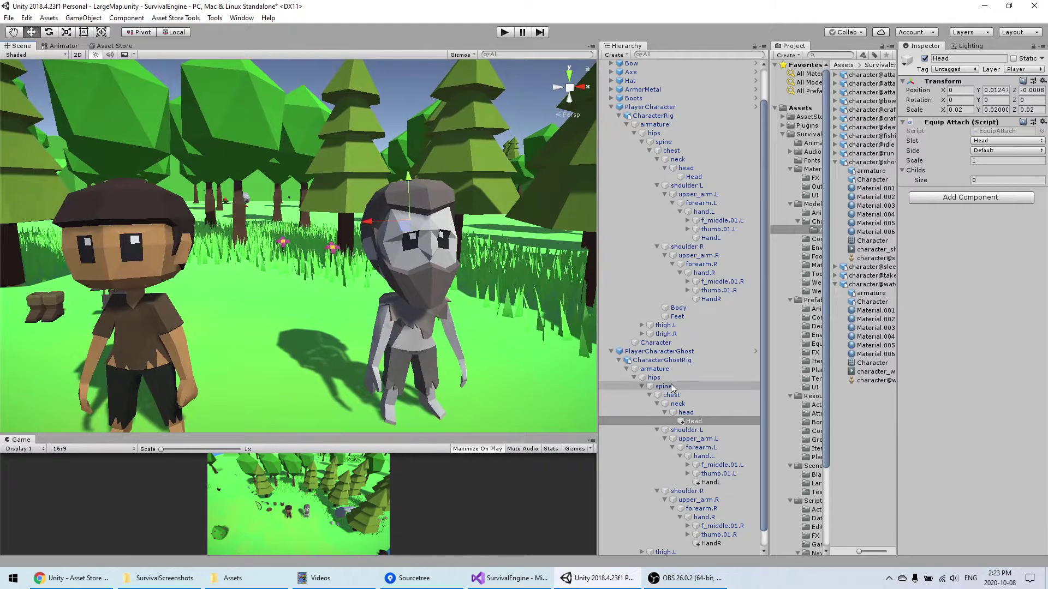
Compare the Head attachment point's placement on PlayerCharacter with the one on the ghost from several angles.
left_click(693, 176)
middle_click_drag(278, 290, 314, 289)
middle_click_drag(431, 276, 411, 278)
left_click(690, 421)
middle_click_drag(427, 336, 439, 334)
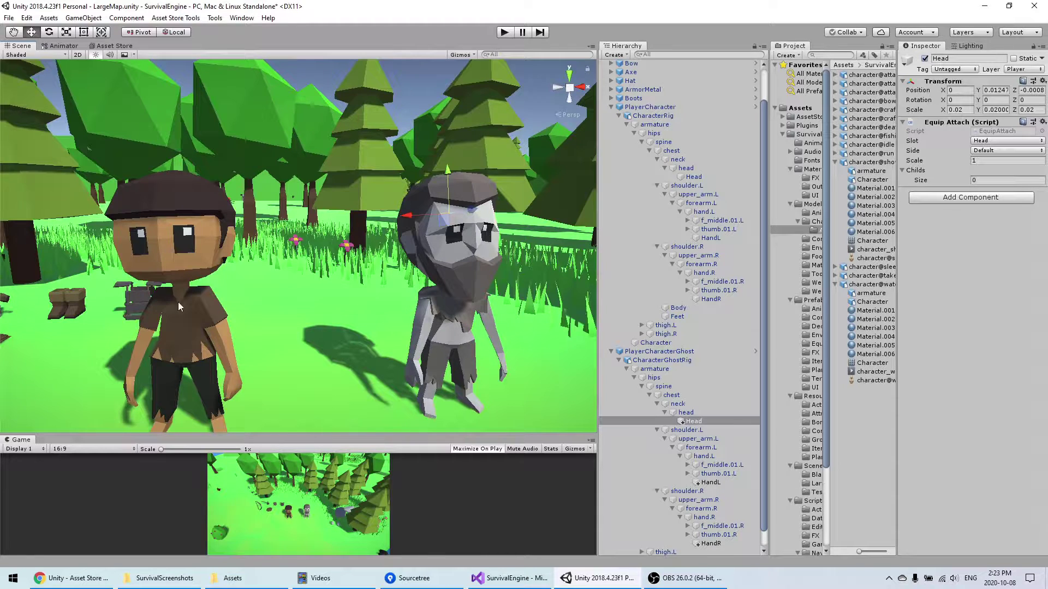
right_click_drag(389, 277, 350, 290)
right_click_drag(483, 274, 472, 207)
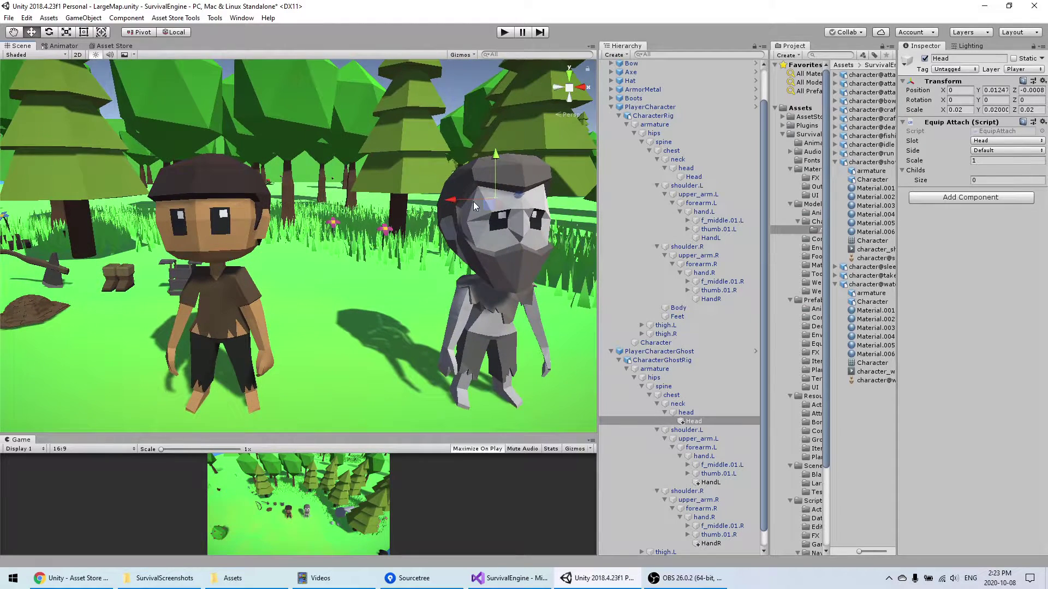
middle_click_drag(457, 334, 386, 326)
middle_click_drag(447, 348, 417, 343)
right_click_drag(417, 343, 405, 336)
scroll(752, 392, "down", 1)
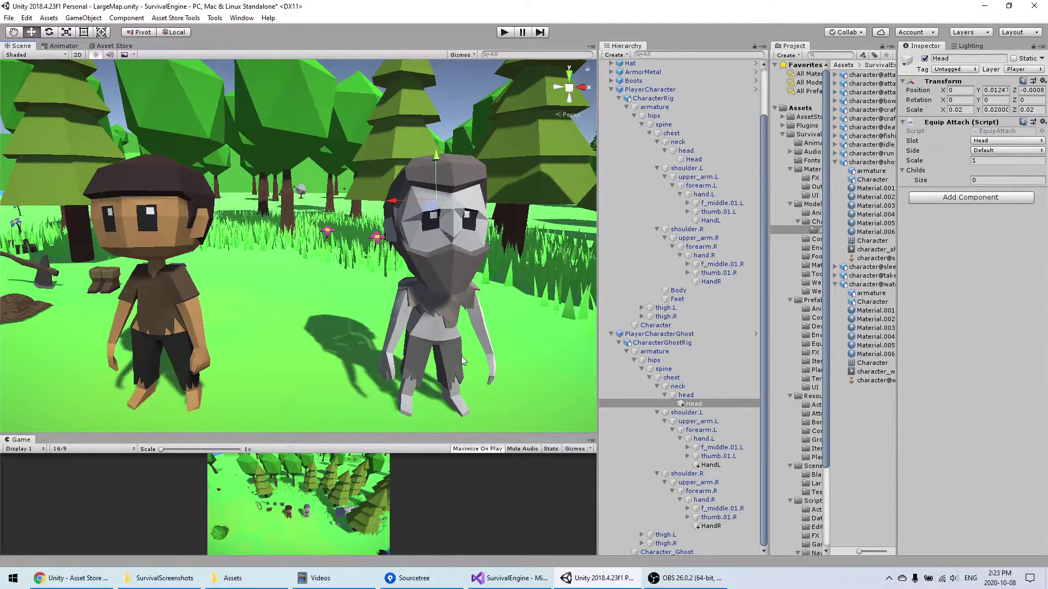
Examine the Slot and Side options of the Equip Attach component on the ghost's Head attachment object.
middle_click_drag(463, 361, 436, 346)
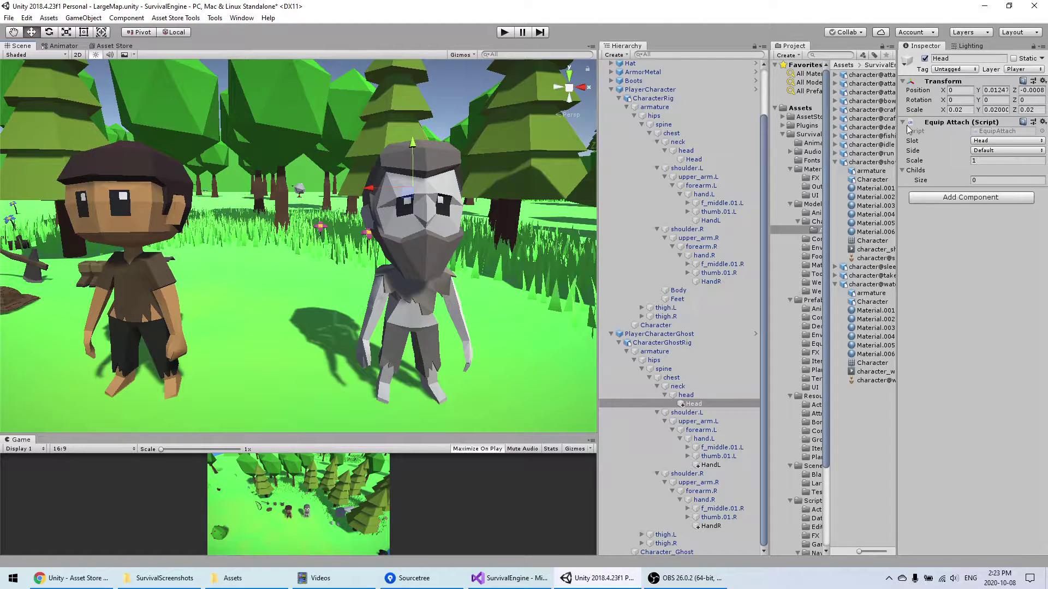
left_click(980, 143)
left_click(973, 149)
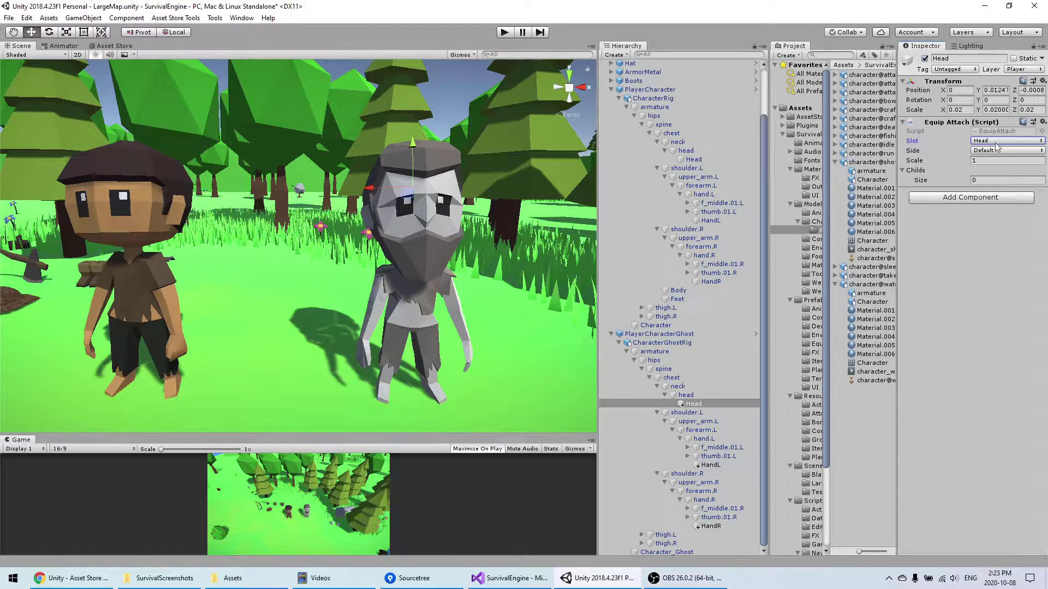
left_click(992, 151)
left_click(982, 152)
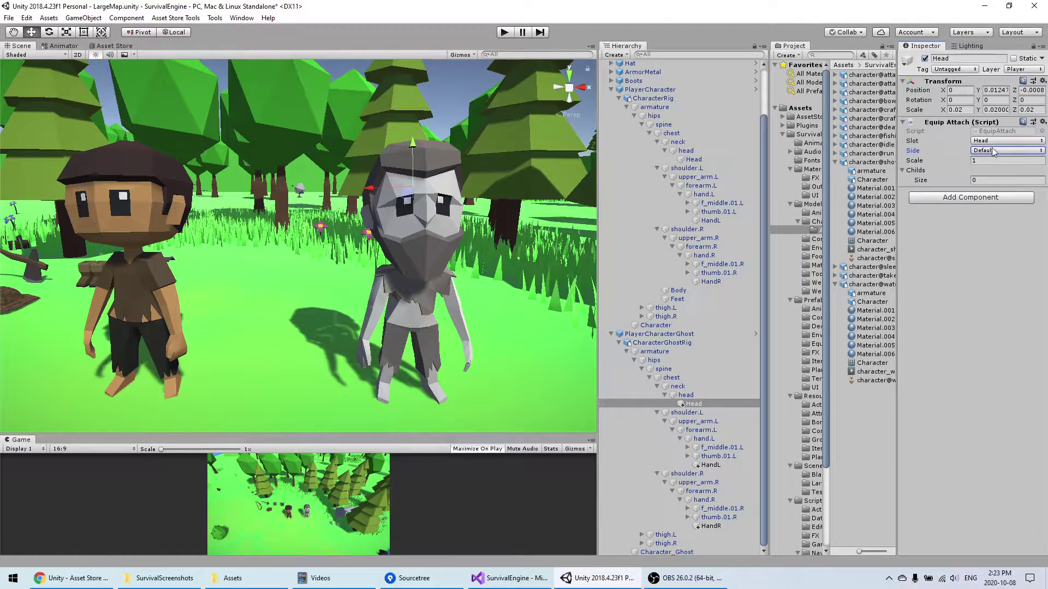
left_click(995, 152)
left_click(999, 154)
middle_click_drag(342, 295, 355, 263)
middle_click_drag(412, 360, 400, 367)
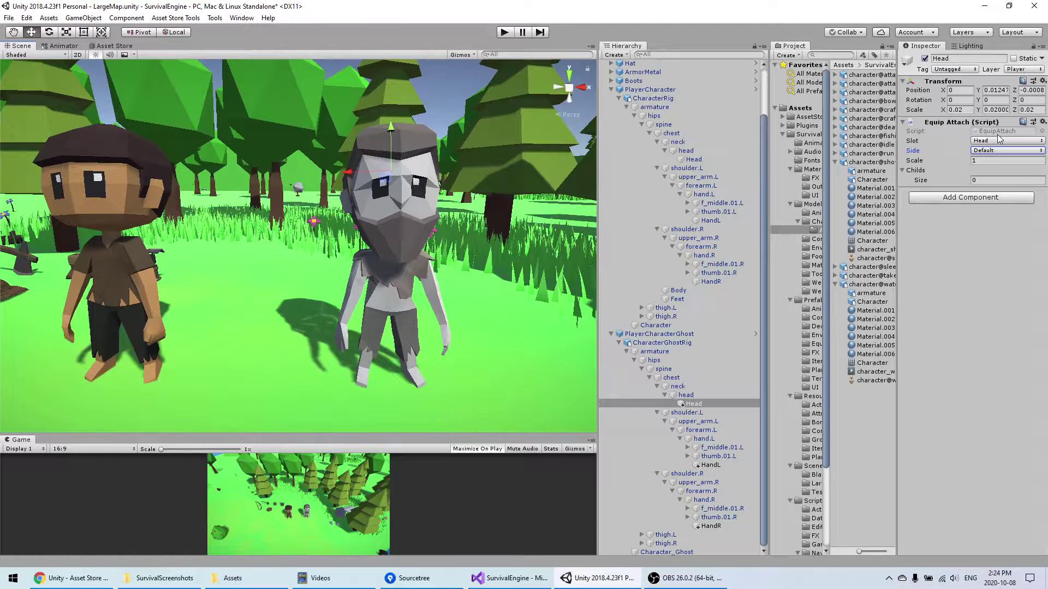
Copy PlayerCharacter's Body and Feet attachment objects into the ghost rig under its chest bone, and collapse the ghost's neck and shoulder branches.
left_click(678, 291)
left_click(681, 300, "ctrl")
left_click_drag(671, 293, 670, 454)
left_click(665, 430)
left_click(649, 430)
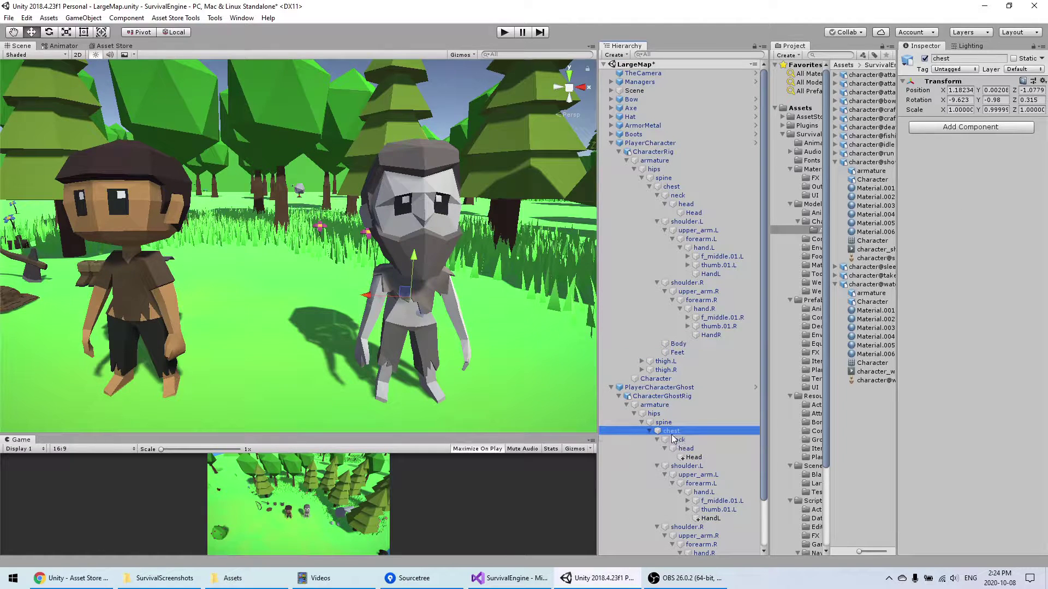
left_click(675, 439)
key("ctrl+z")
key("ctrl+z")
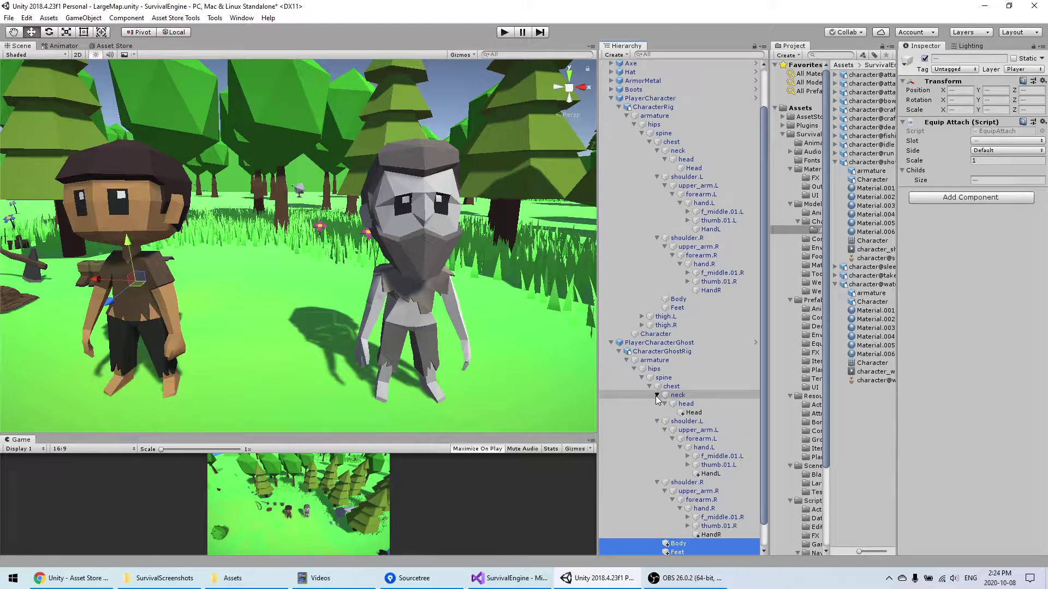
left_click(657, 395)
left_click(657, 404)
left_click(657, 457)
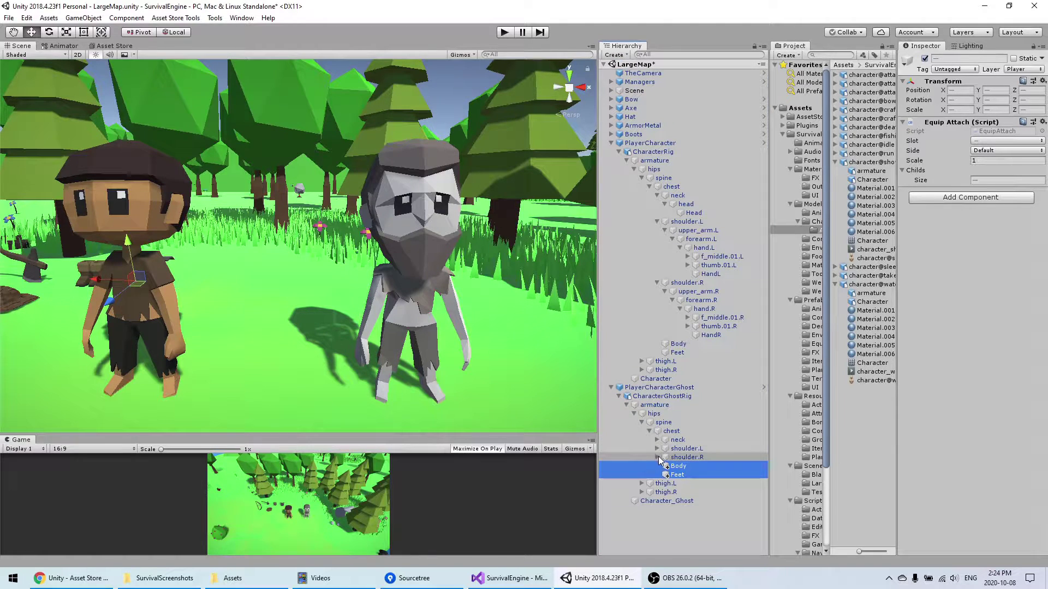
left_click(687, 466)
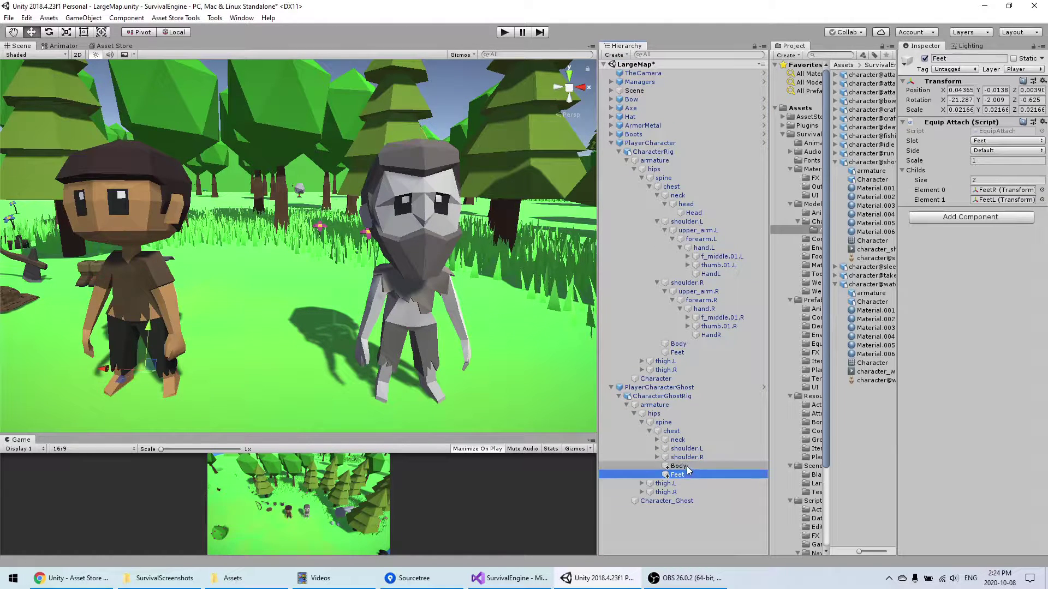
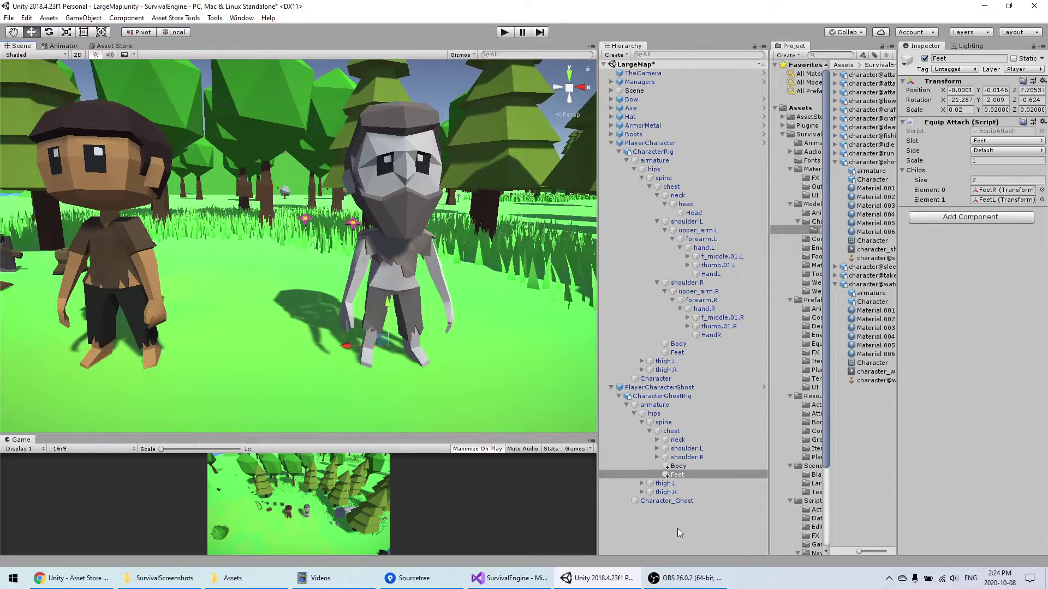
Locate in the hierarchy the two objects referenced by the Childs elements of the ghost's Feet attachment object.
left_click(681, 476)
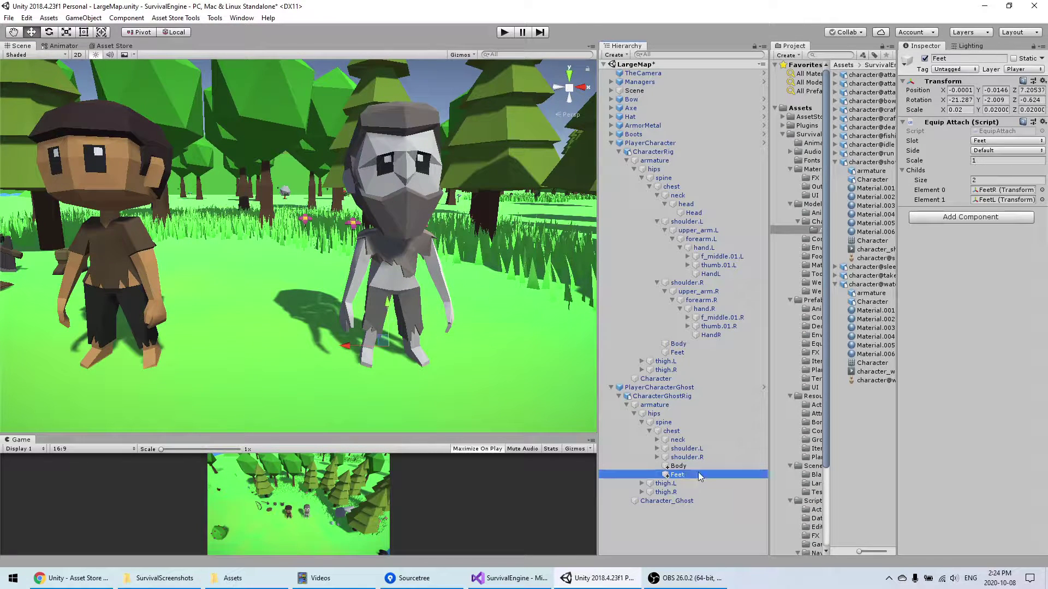
middle_click_drag(398, 382, 402, 316)
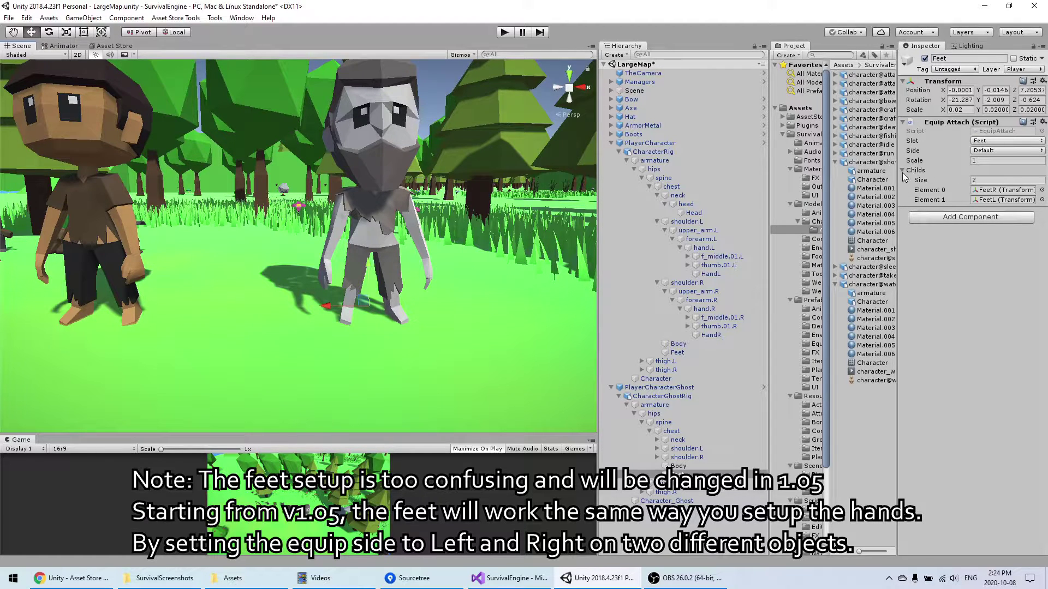
left_click(998, 193)
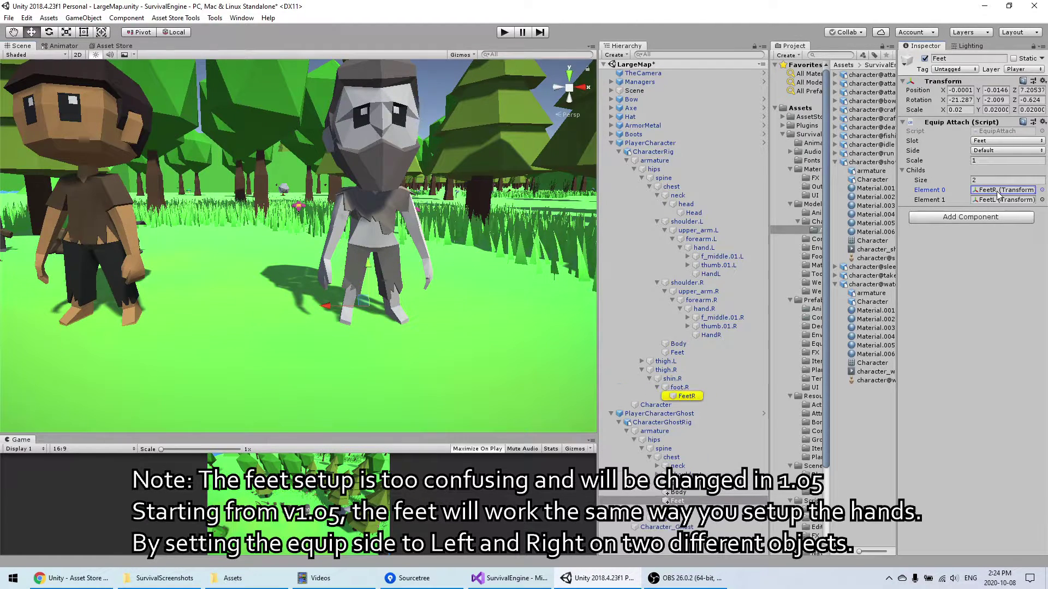
left_click(997, 200)
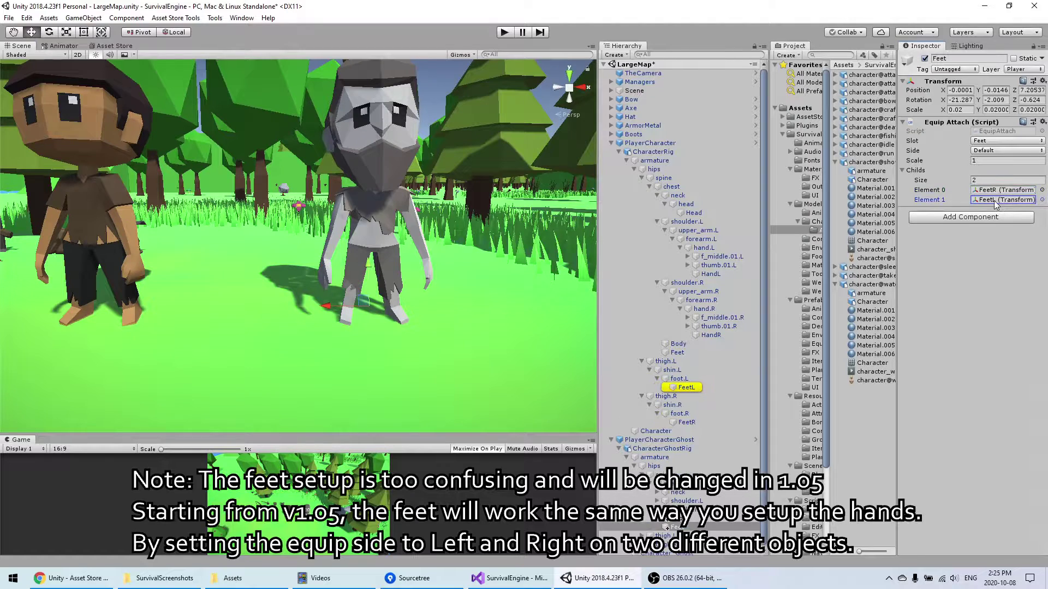
Copy PlayerCharacter's FeetL and FeetR objects into the ghost rig, parented under its foot.L and foot.R bones respectively.
left_click(689, 388)
middle_click_drag(319, 288, 316, 272)
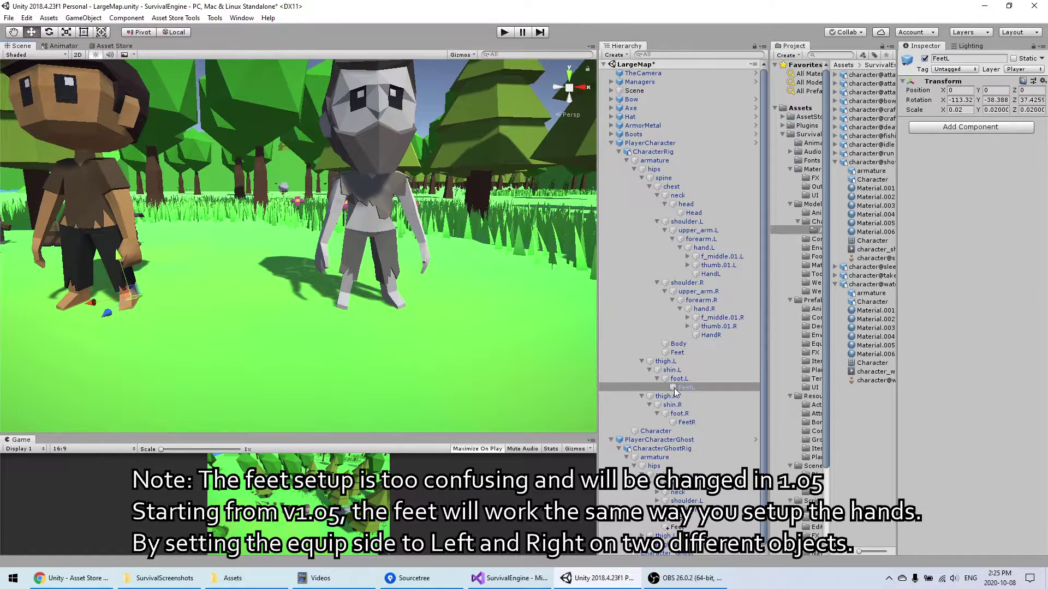
left_click_drag(687, 429, 681, 379)
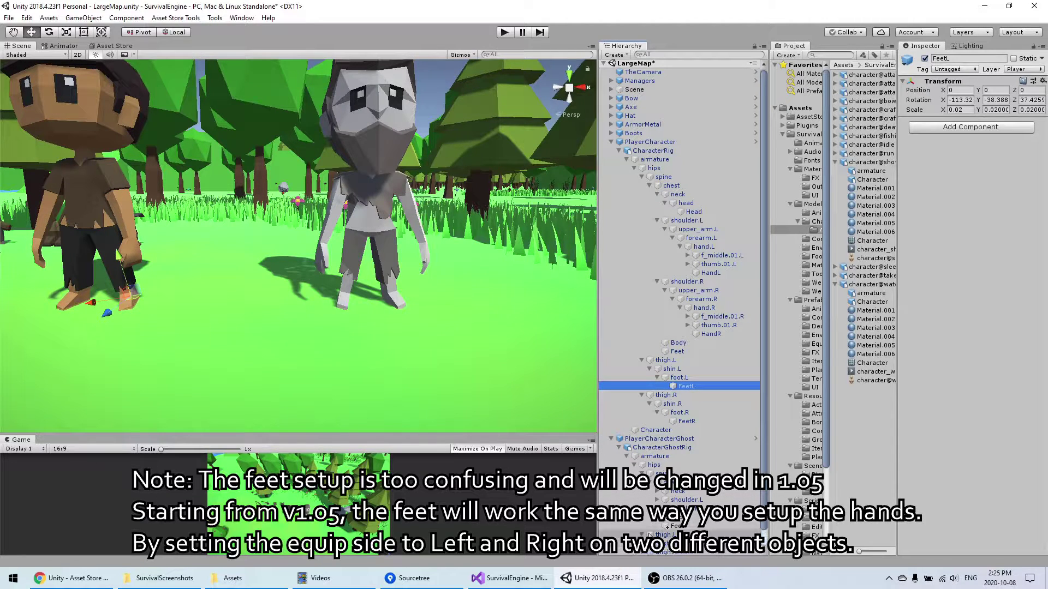
scroll(657, 532, "down", 1)
scroll(671, 532, "down", 1)
left_click(671, 534)
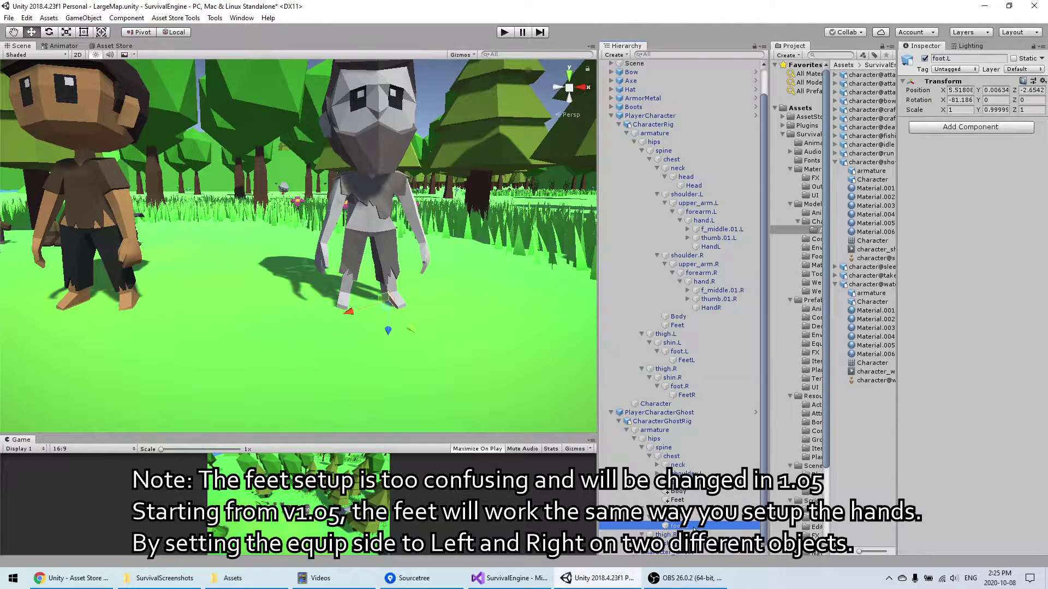
left_click(686, 395)
scroll(682, 493, "down", 1)
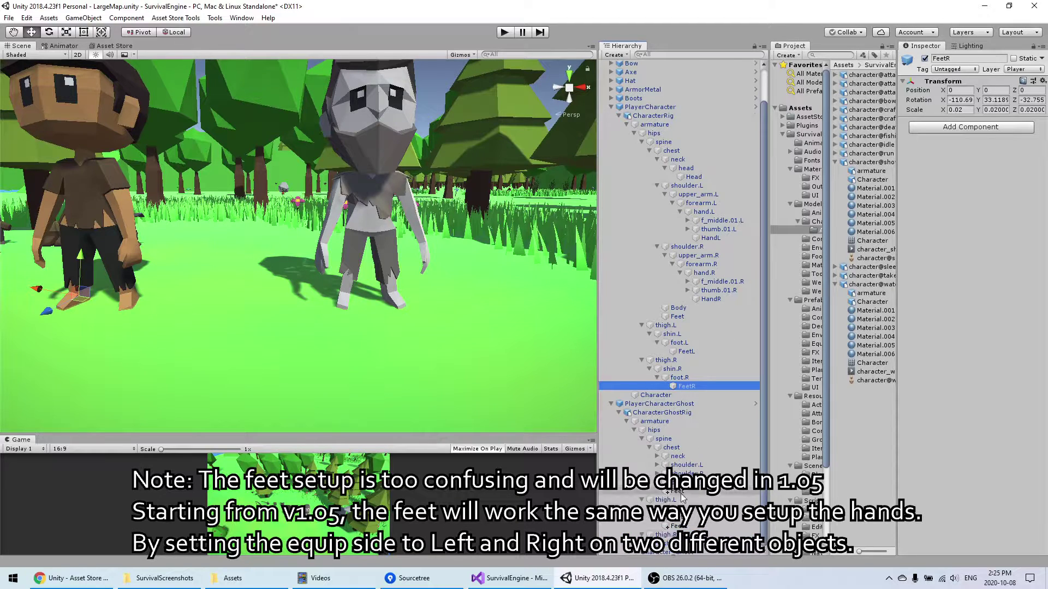
scroll(682, 532, "down", 1)
left_click(680, 551)
scroll(686, 488, "down", 1)
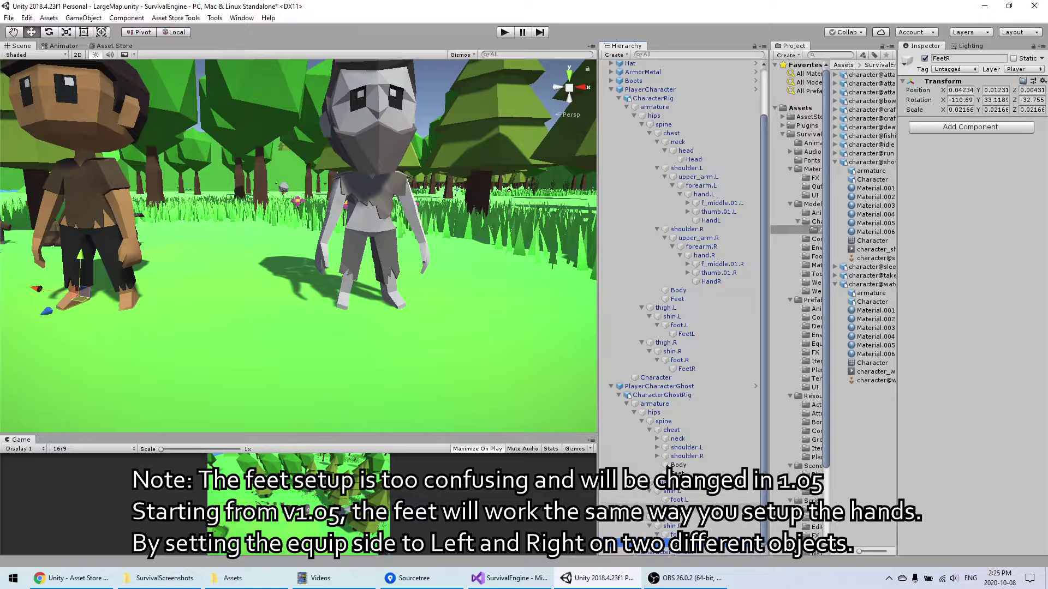
left_click_drag(689, 500, 689, 501)
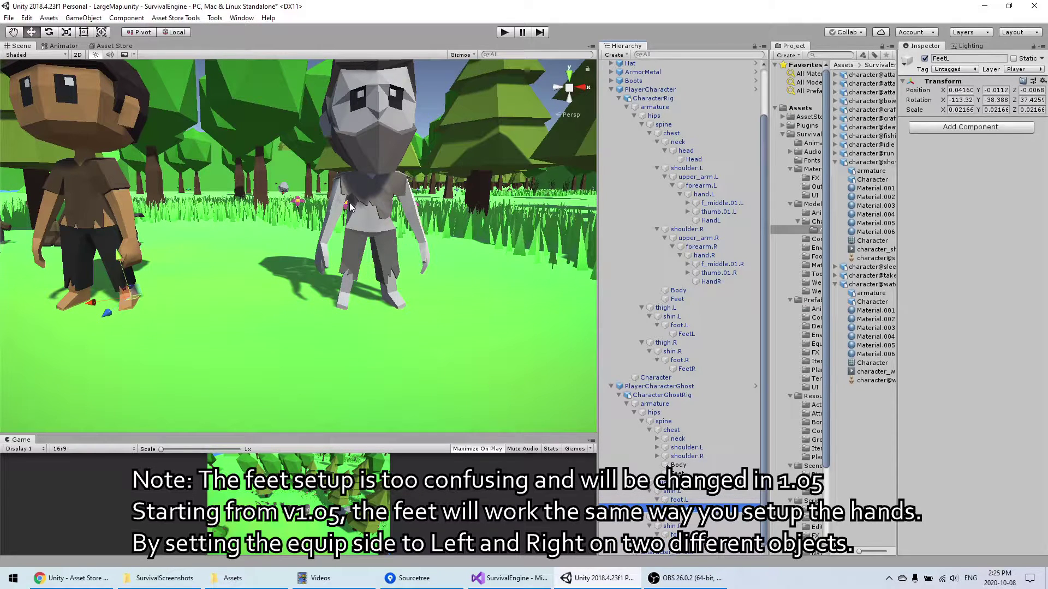
Copy the Transform values of PlayerCharacter's FeetL object onto the ghost's FeetL object.
middle_click_drag(350, 203, 359, 202)
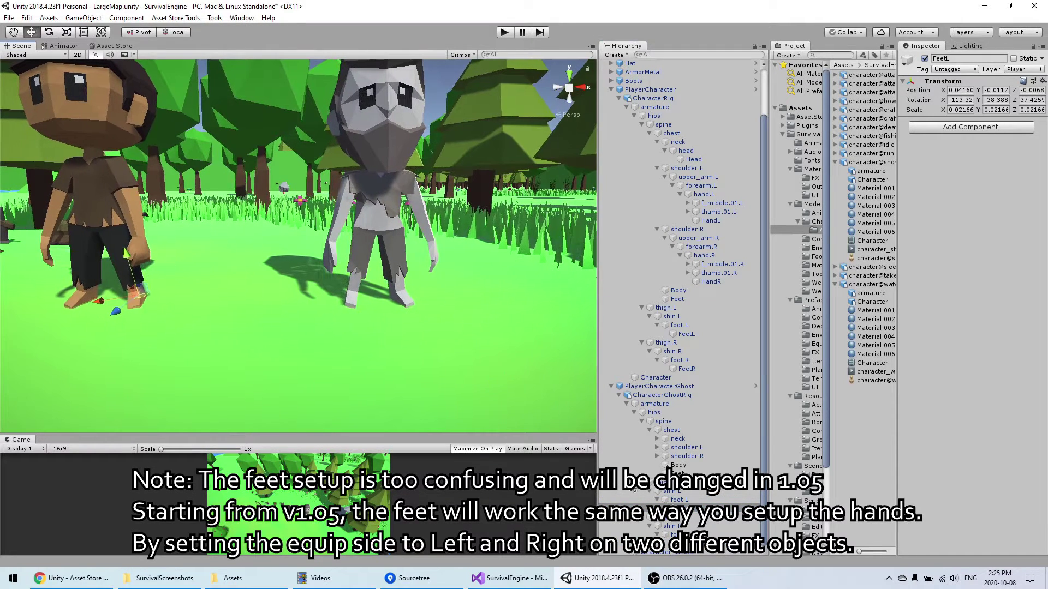
right_click(942, 82)
left_click(961, 145)
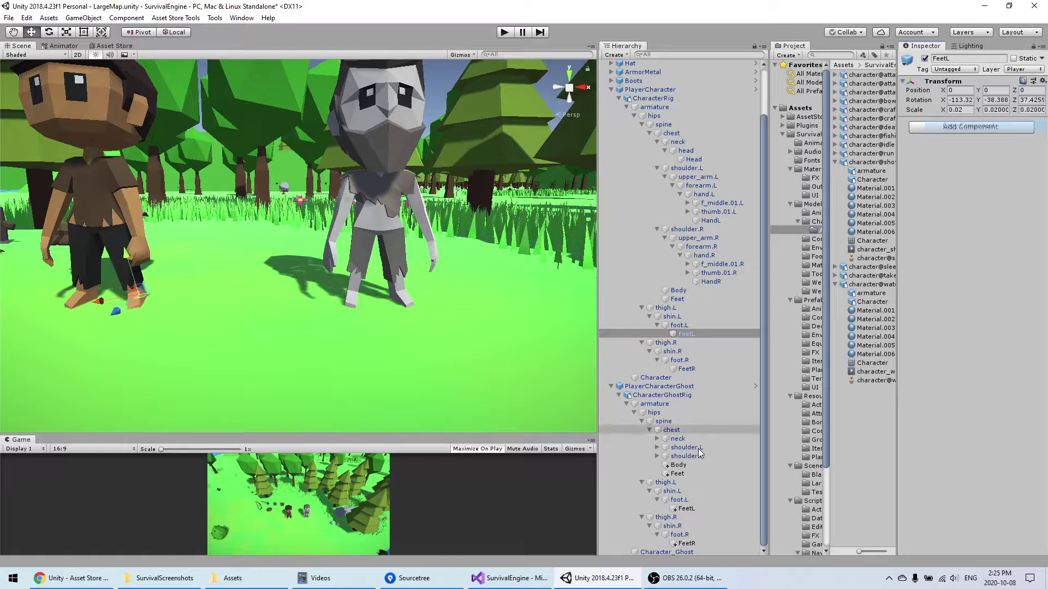
right_click(950, 82)
left_click(992, 154)
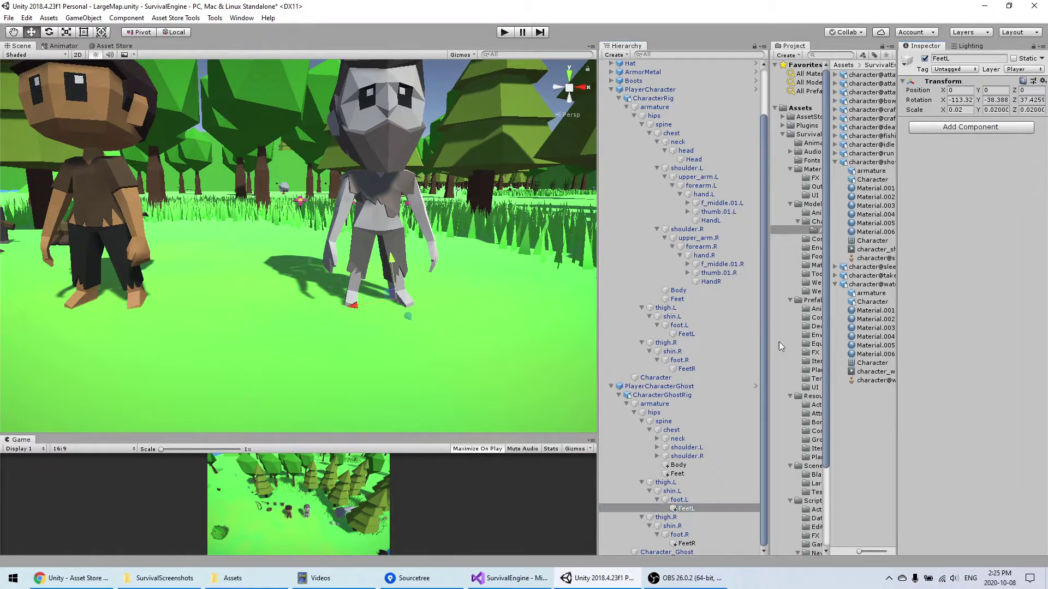
Copy the Transform values of PlayerCharacter's FeetR object onto the ghost's FeetR object.
left_click(689, 370)
right_click(956, 83)
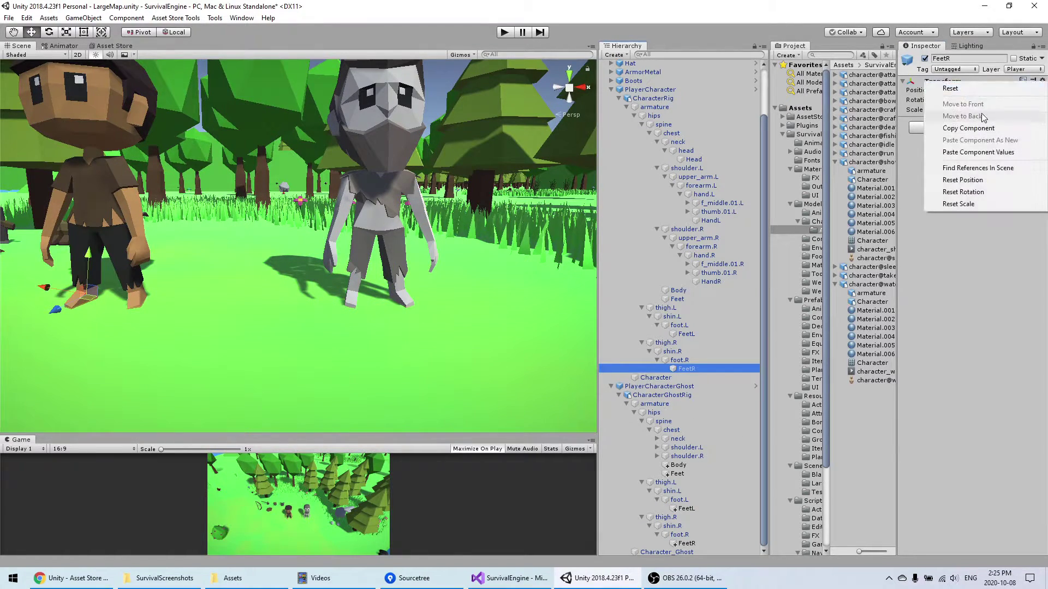
left_click(982, 128)
left_click(688, 545)
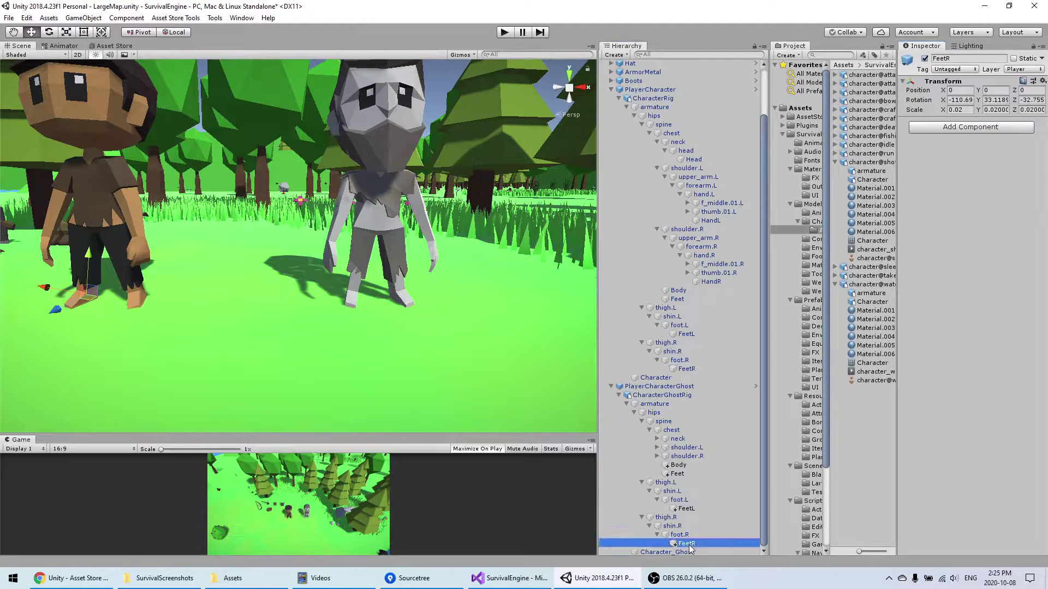
right_click(960, 83)
left_click(1002, 156)
Check the placement of the FeetR and FeetL points on the ghost's feet from several angles.
right_click_drag(376, 257, 472, 295)
middle_click_drag(358, 243, 459, 297)
scroll(264, 287, "up", 3)
middle_click_drag(264, 287, 328, 289)
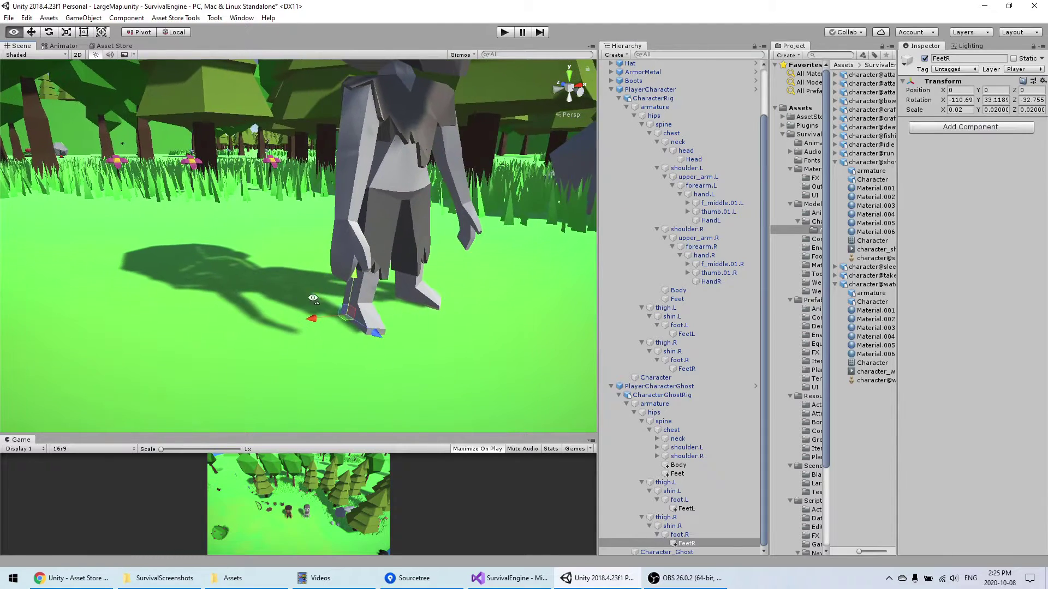
right_click_drag(328, 289, 368, 311)
left_click(687, 509)
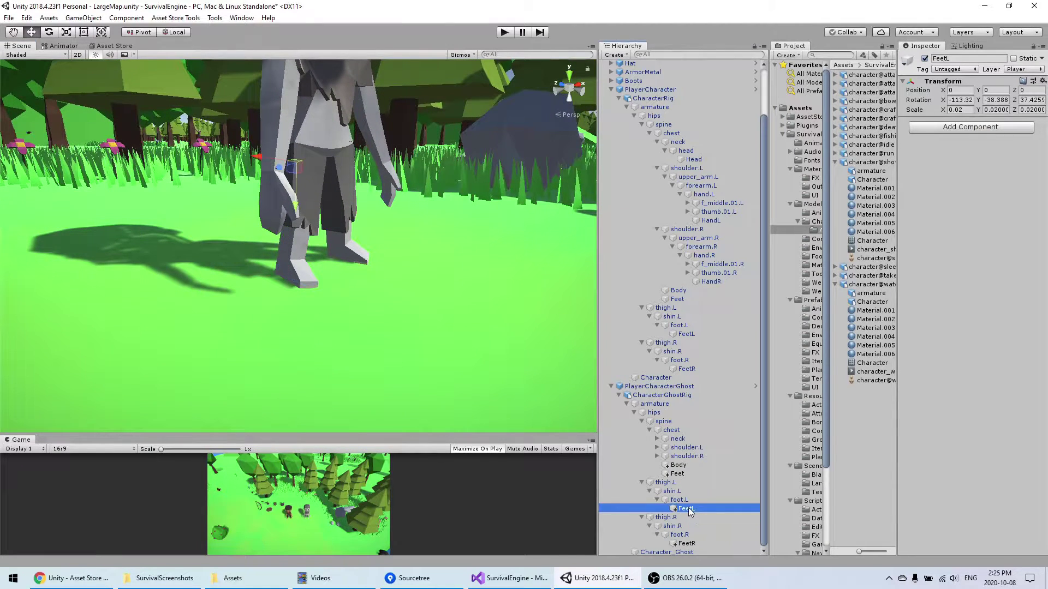
left_click(686, 543)
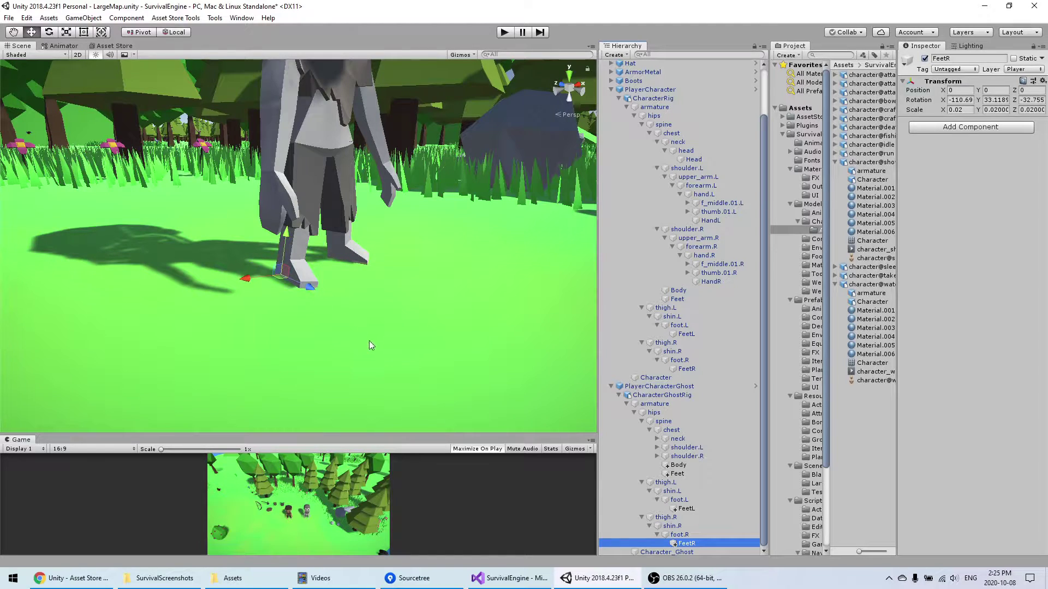
left_click_drag(369, 340, 325, 326, "alt")
middle_click_drag(245, 311, 410, 371)
left_click_drag(409, 371, 304, 336, "alt")
scroll(303, 336, "down", 3)
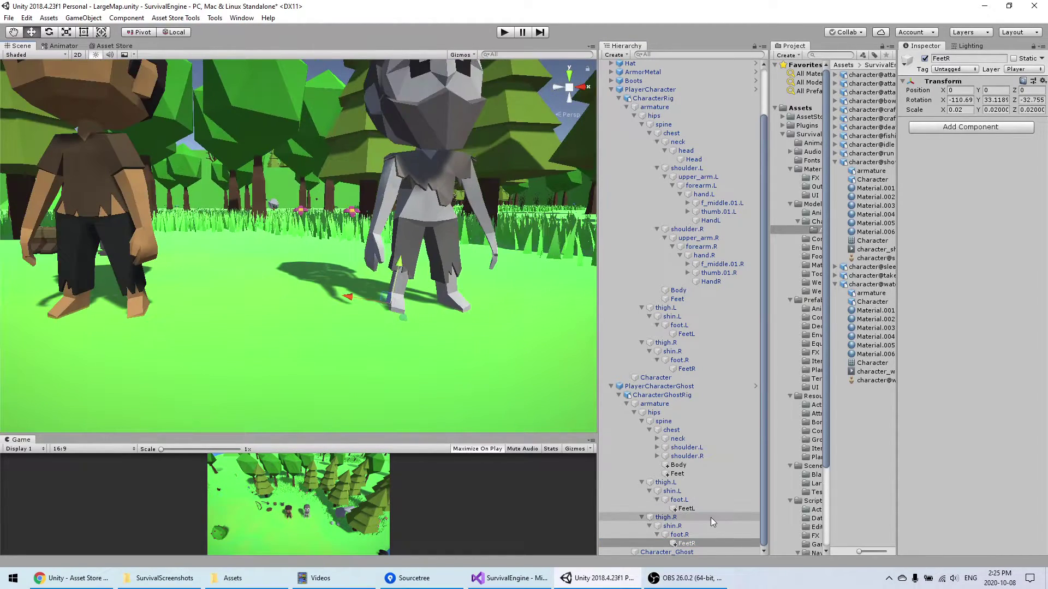
double_click(709, 508)
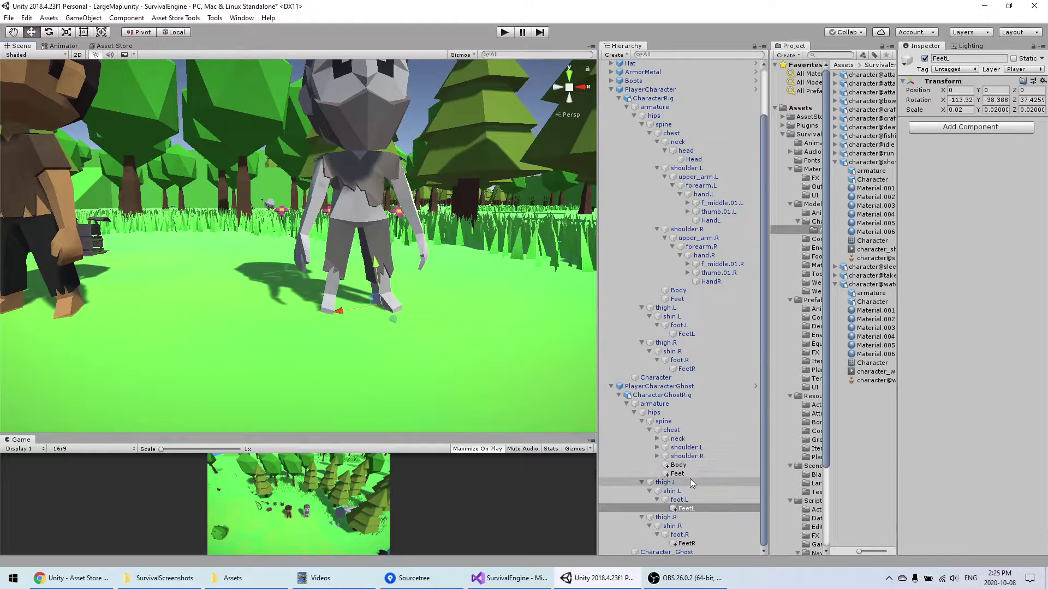
Assign the ghost's own FeetR as Element 0 and FeetL as Element 1 in its Feet attachment's Childs list.
left_click(687, 474)
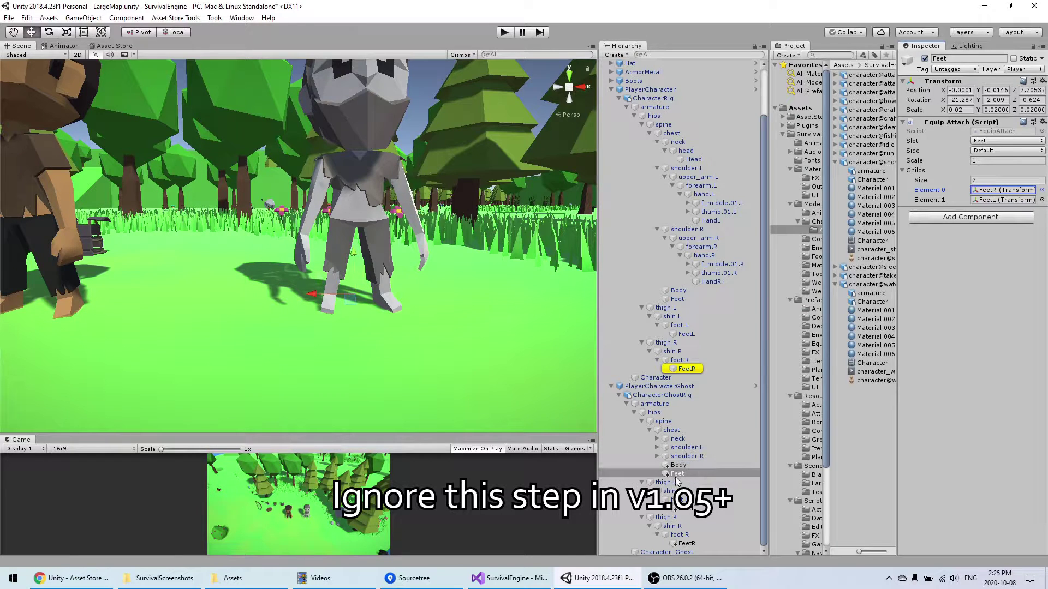
left_click_drag(694, 519, 943, 355)
left_click_drag(1006, 203, 1005, 203)
left_click_drag(678, 544, 993, 191)
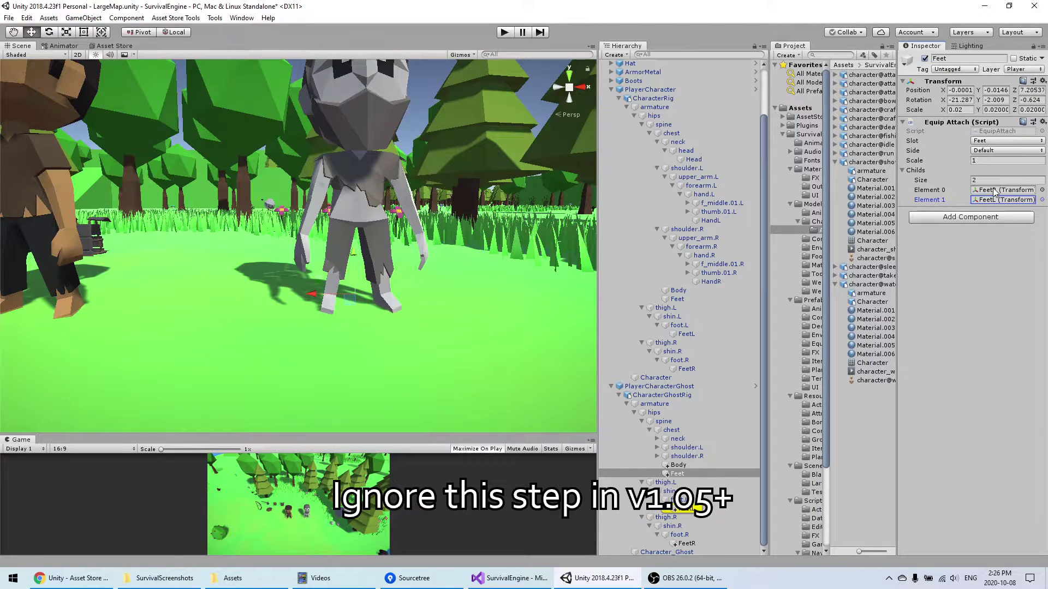
middle_click_drag(425, 311, 425, 348)
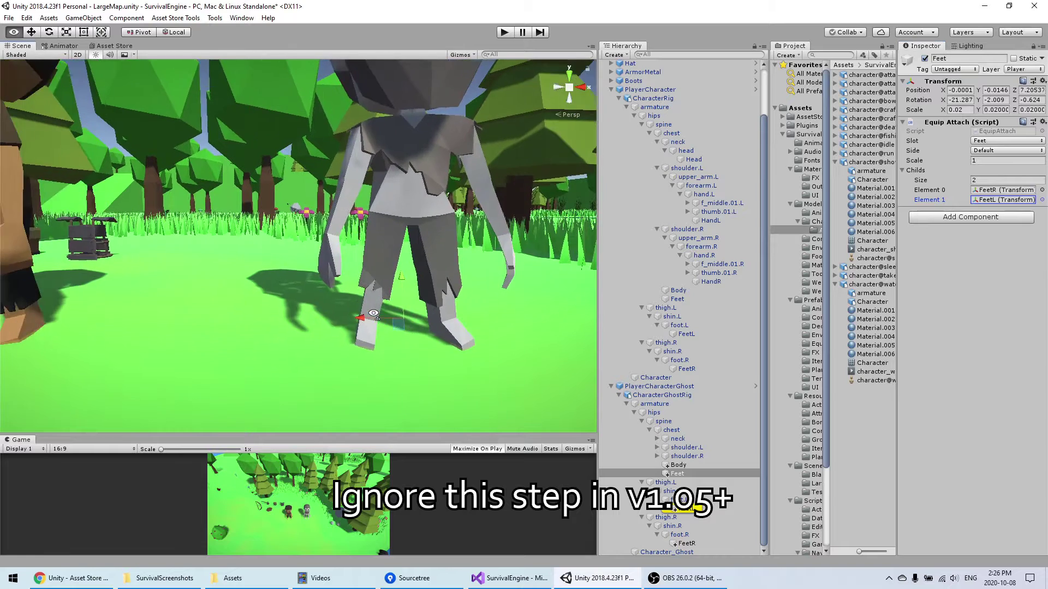
scroll(408, 316, "down", 4)
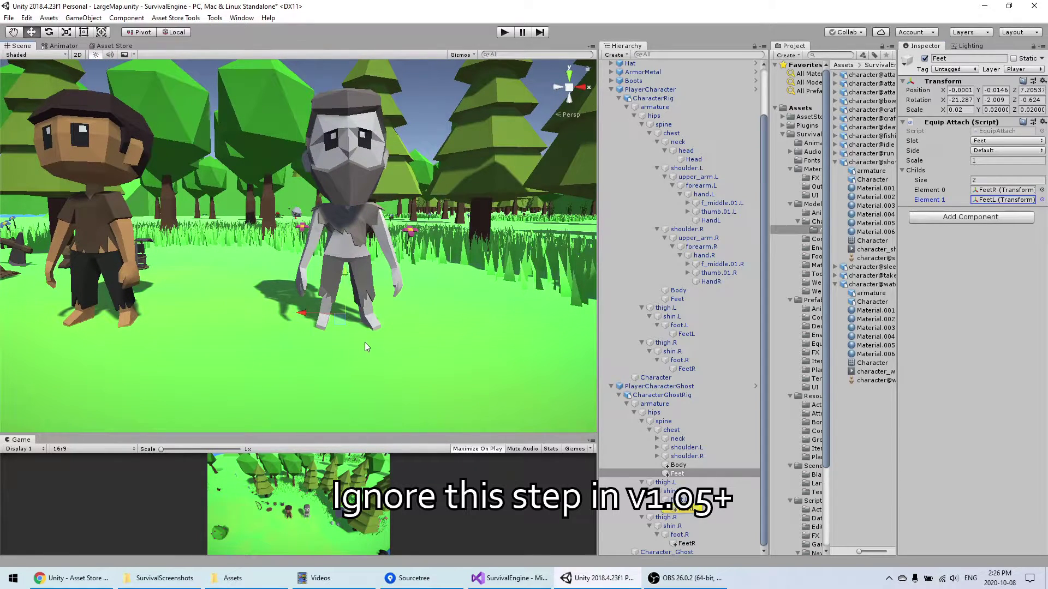
scroll(366, 346, "up", 2)
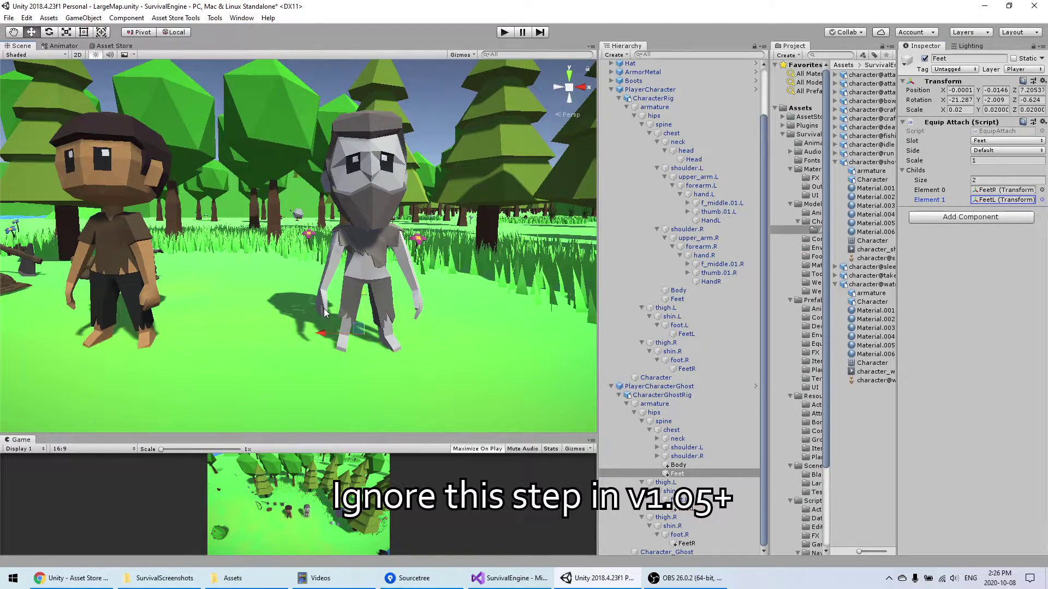
middle_click_drag(324, 313, 339, 334)
right_click_drag(339, 334, 331, 347)
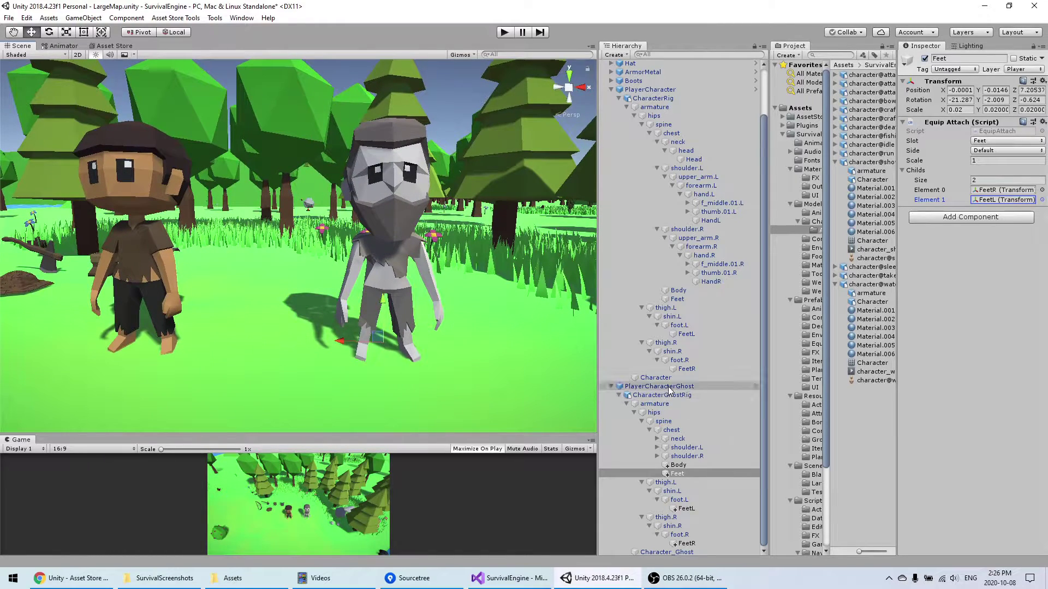
Apply all of PlayerCharacterGhost's overrides to its prefab.
left_click(669, 388)
left_click(1011, 80)
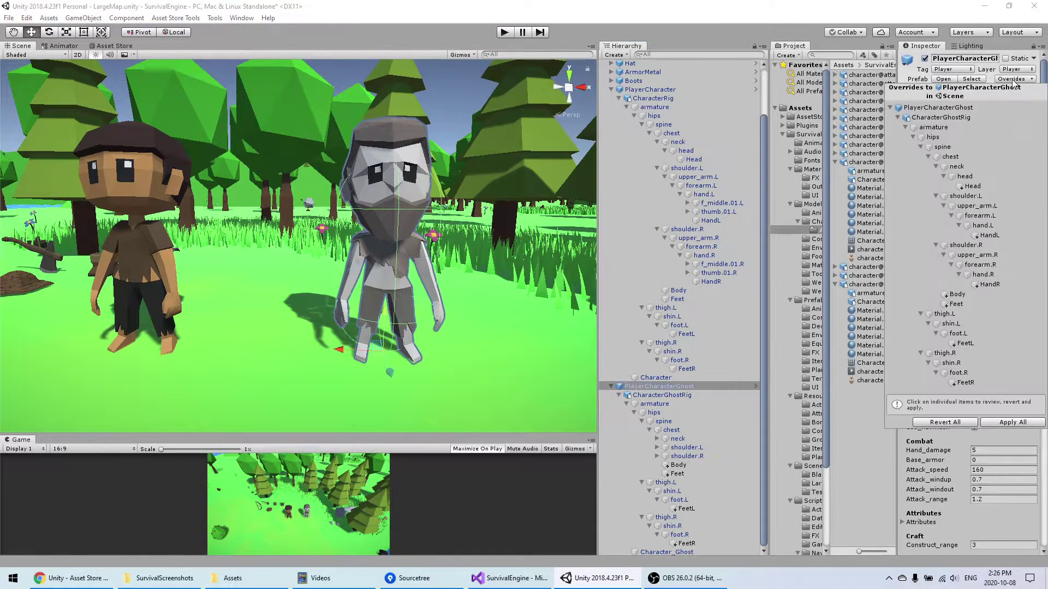
left_click(1010, 422)
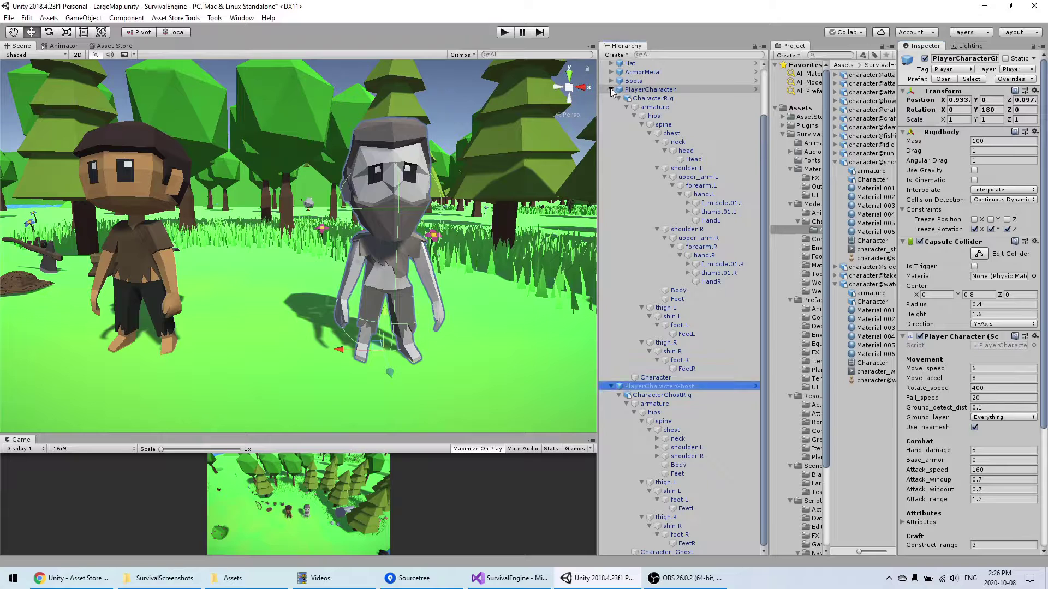
Deactivate the original PlayerCharacter object so that only PlayerCharacterGhost remains active in the scene.
left_click(612, 90)
left_click(650, 143)
left_click(925, 59)
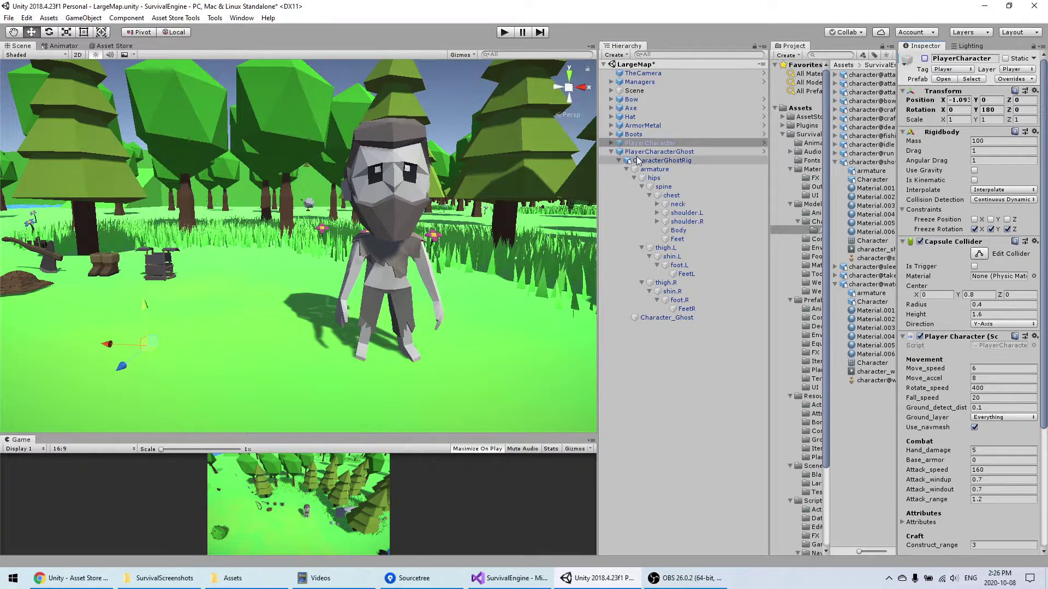
left_click(652, 152)
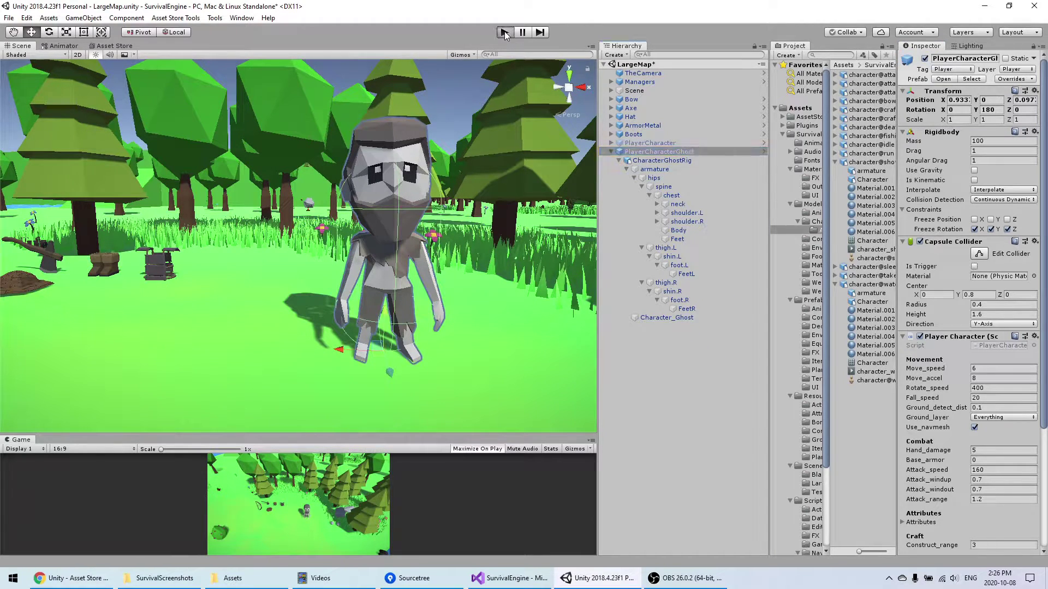
Run the game, have the ghost pick up the Metal Armor and equip it.
left_click(504, 33)
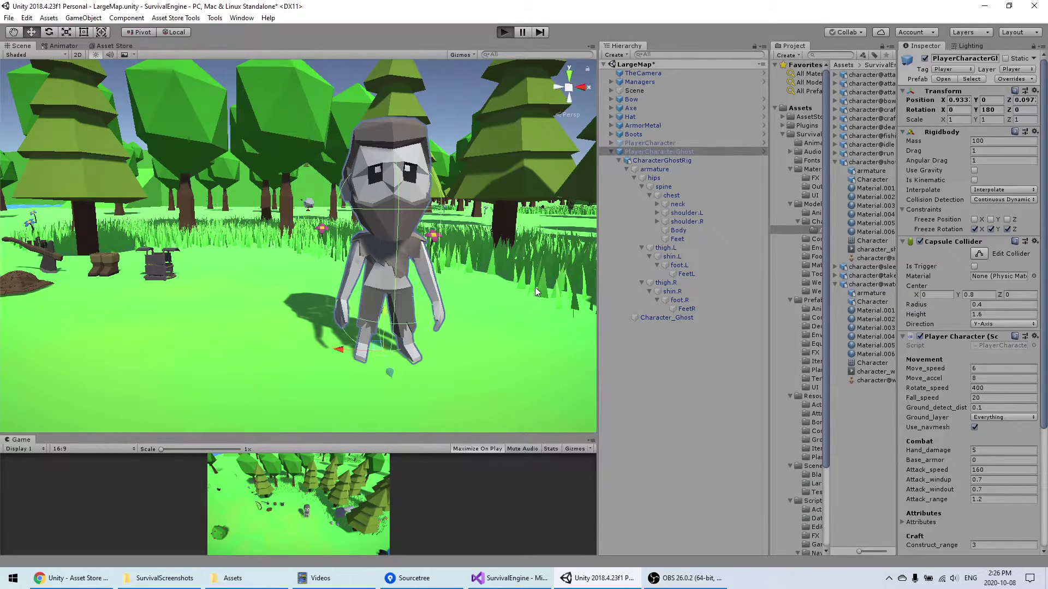
left_click(499, 267)
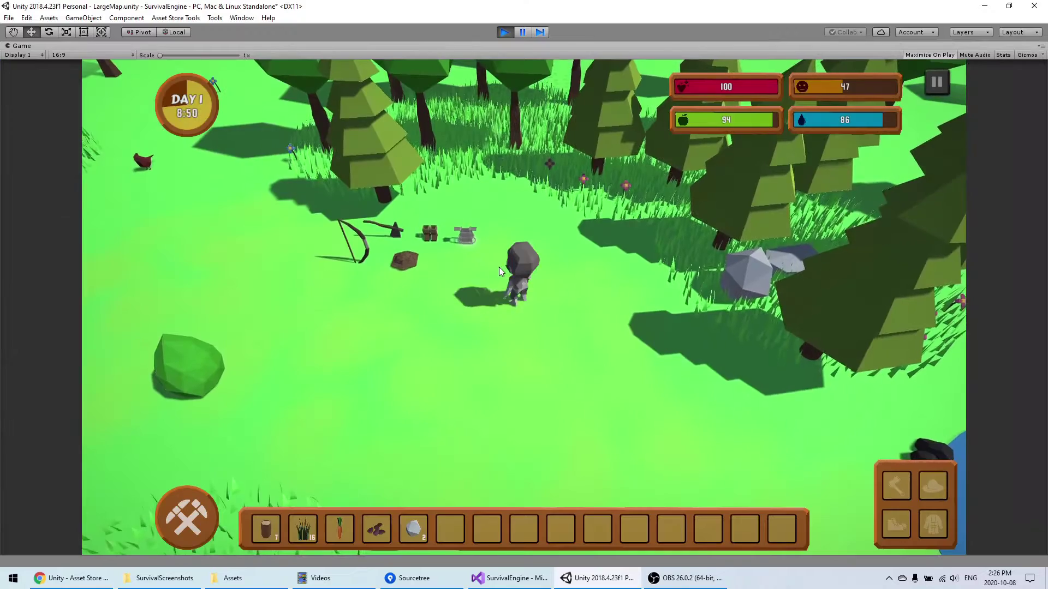
left_click(455, 537)
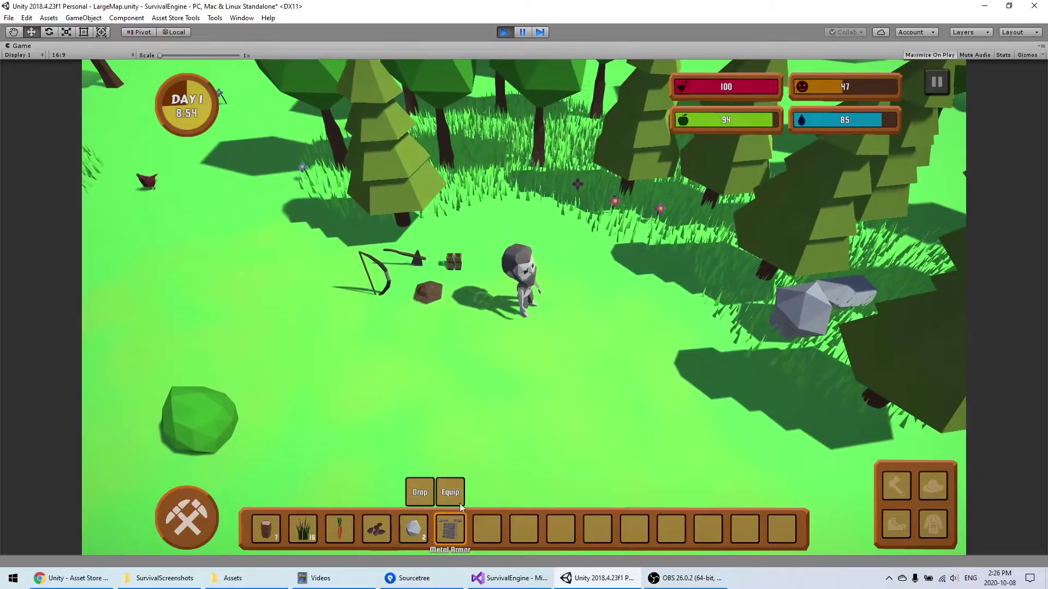
left_click(454, 494)
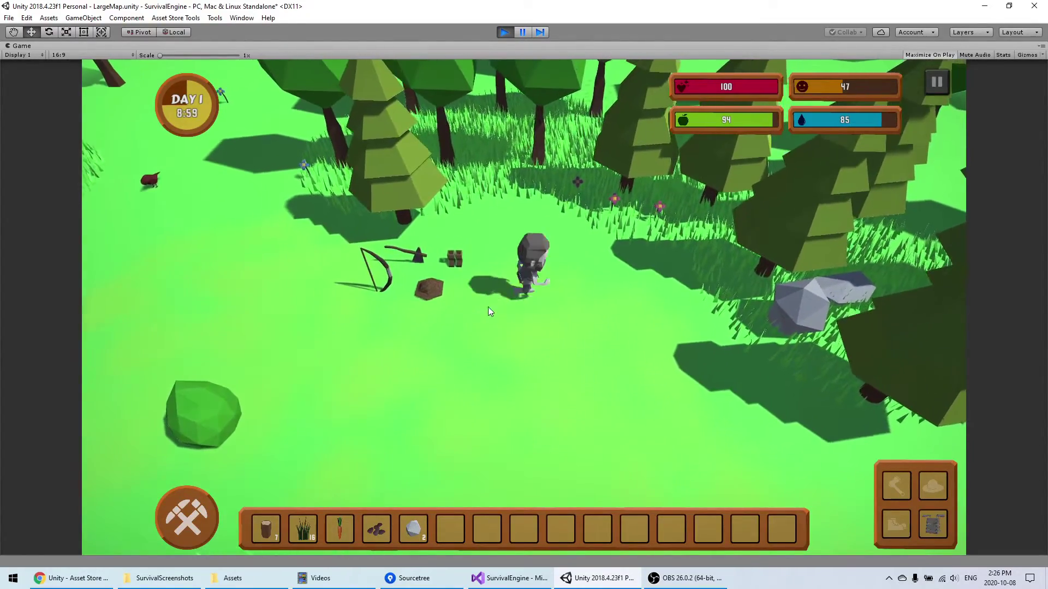
Have the ghost pick up the Boots from the ground and equip them.
left_click(467, 279)
left_click(457, 529)
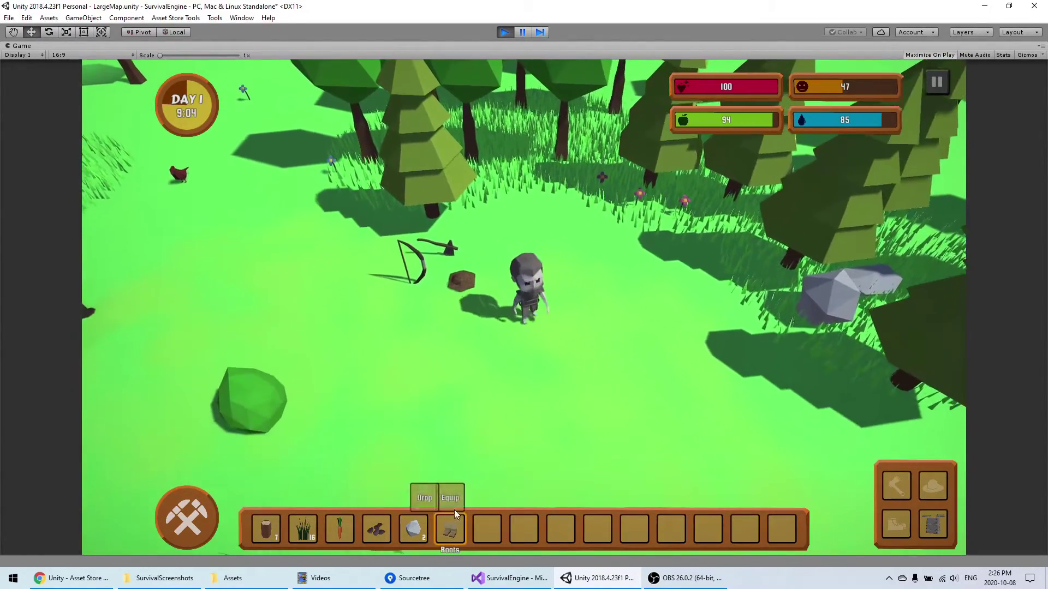
left_click(451, 491)
left_click(474, 481)
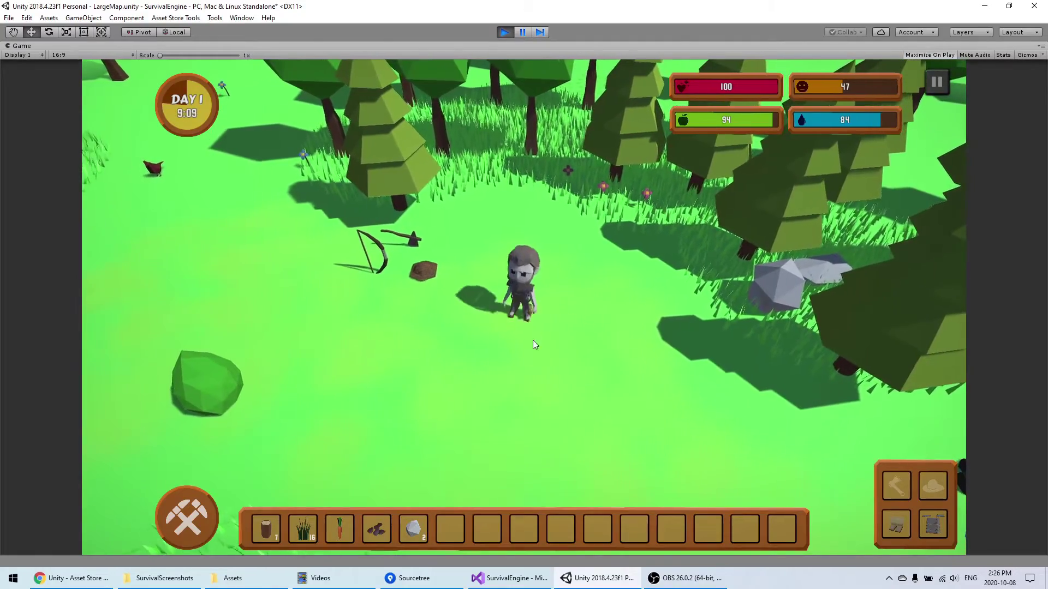
Pick up the Hat with the ghost, equip it and check its fit up close.
left_click(509, 310)
left_click(443, 298)
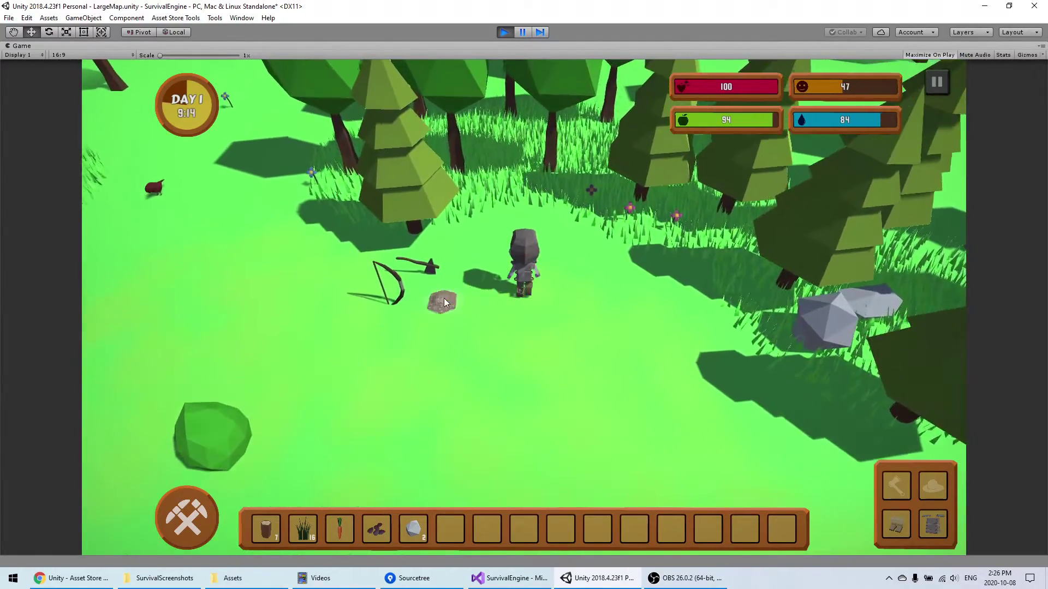
left_click(451, 529)
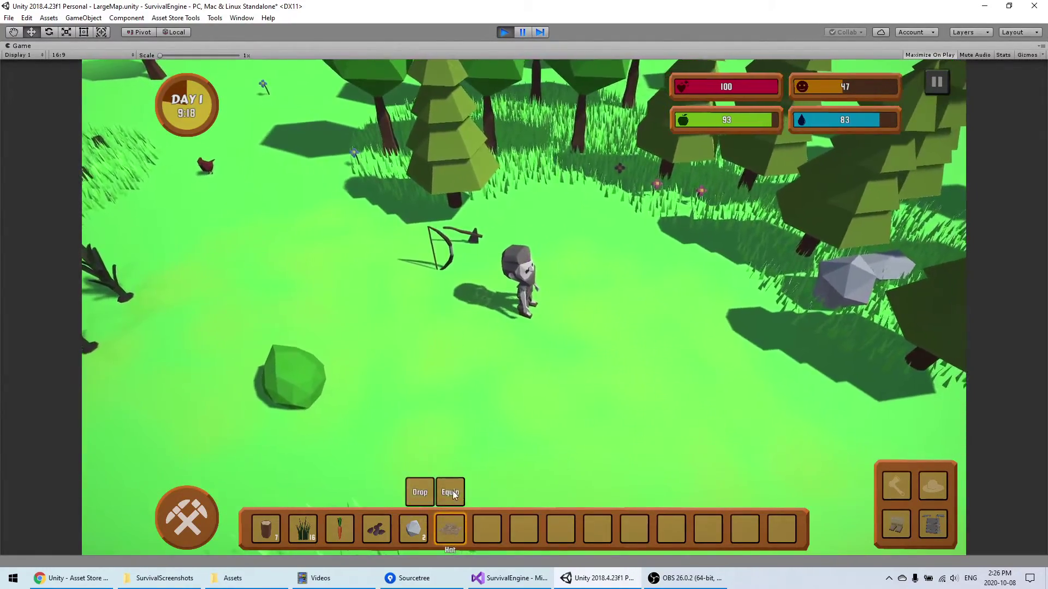
left_click(450, 488)
scroll(508, 330, "up", 3)
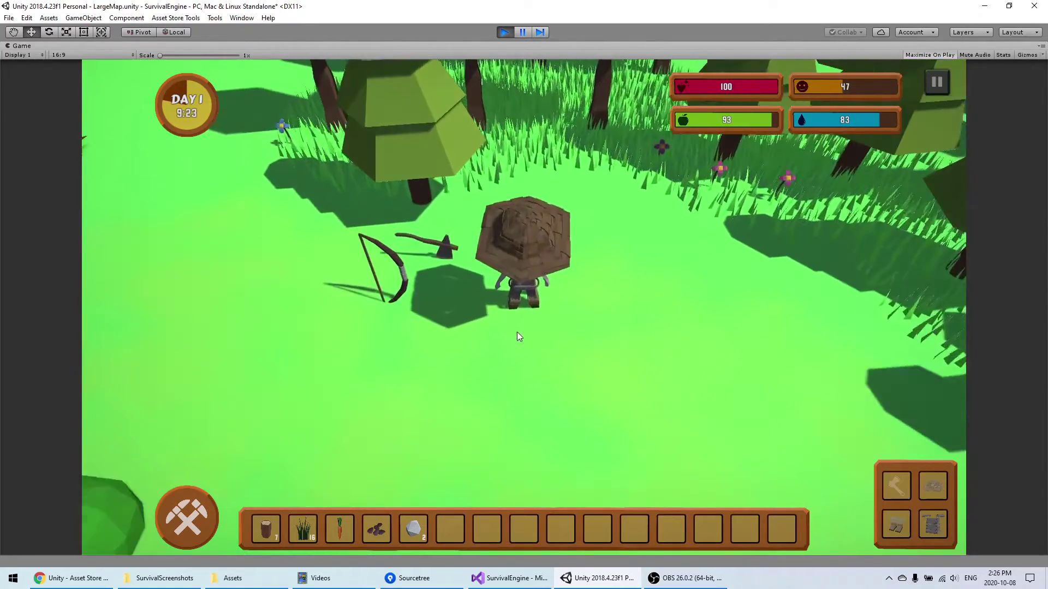
scroll(516, 332, "down", 3)
Pick up the axe with the ghost and equip it.
left_click(471, 255)
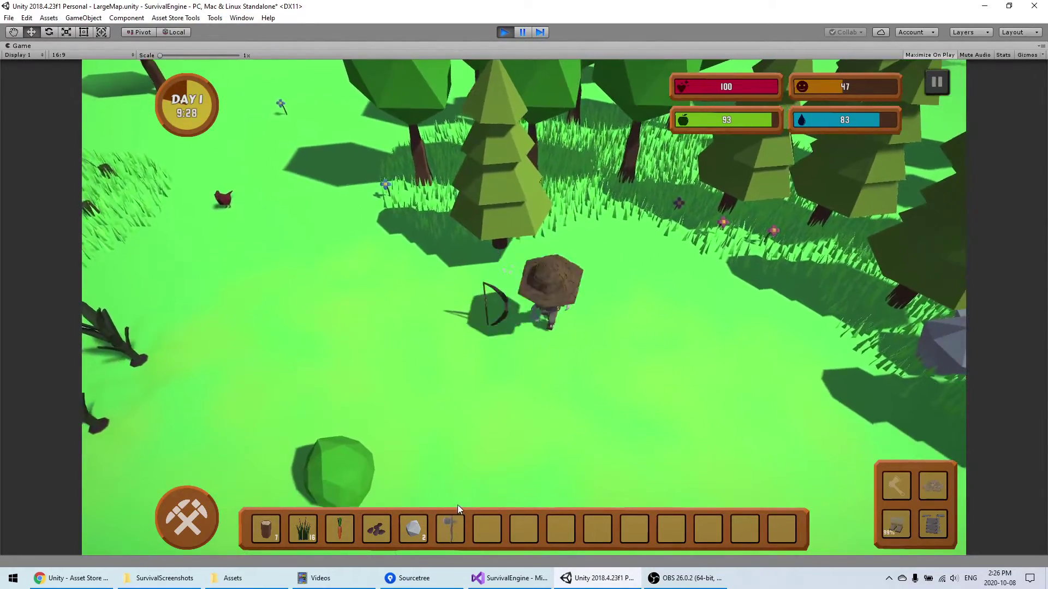
left_click(447, 523)
left_click(454, 496)
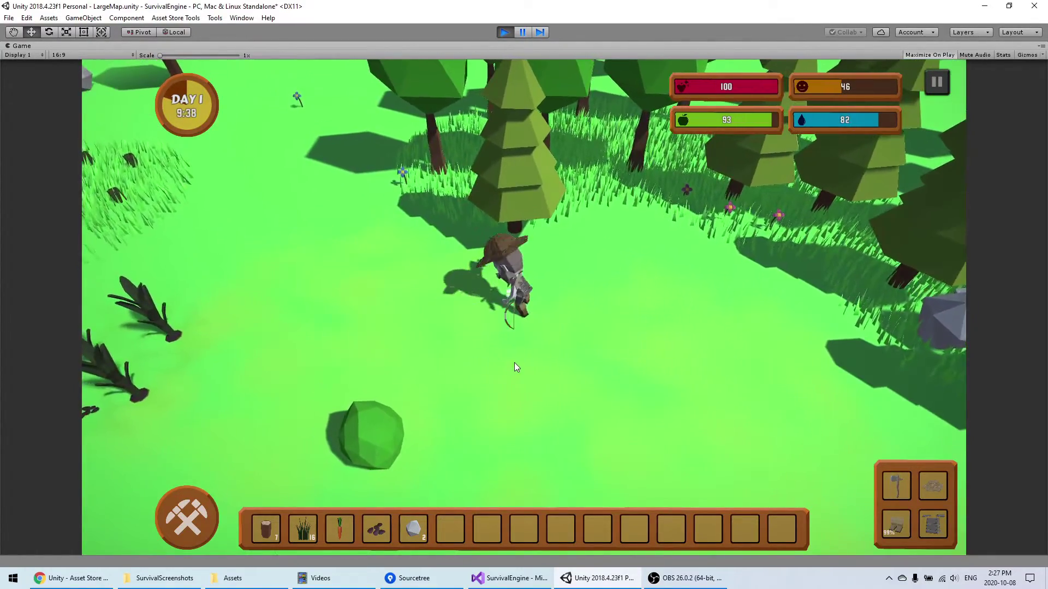
Equip the Bow in place of the axe and check how the ghost holds it.
key("d")
key("s")
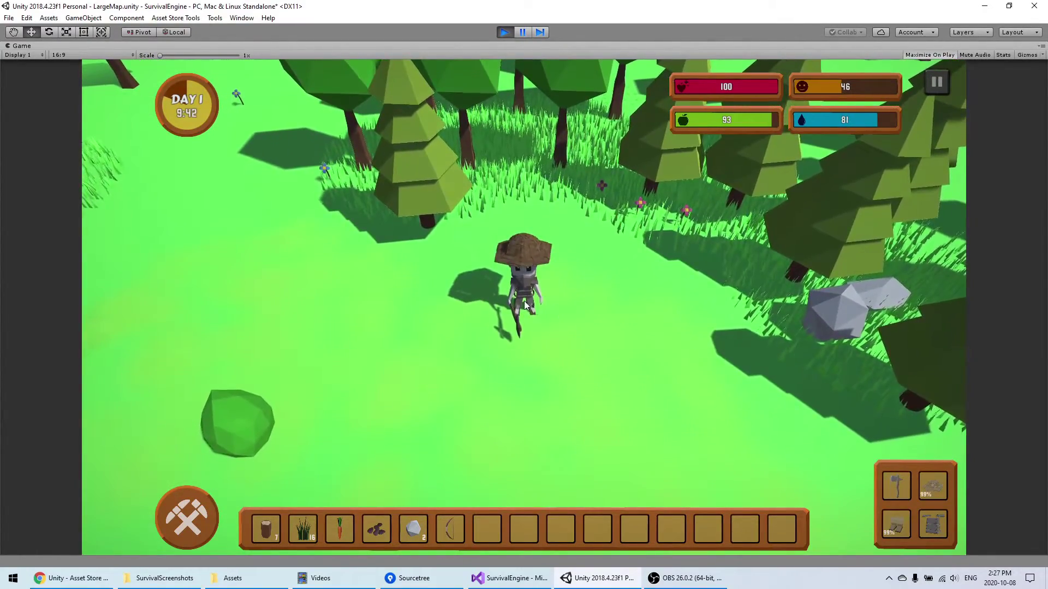
left_click(457, 528)
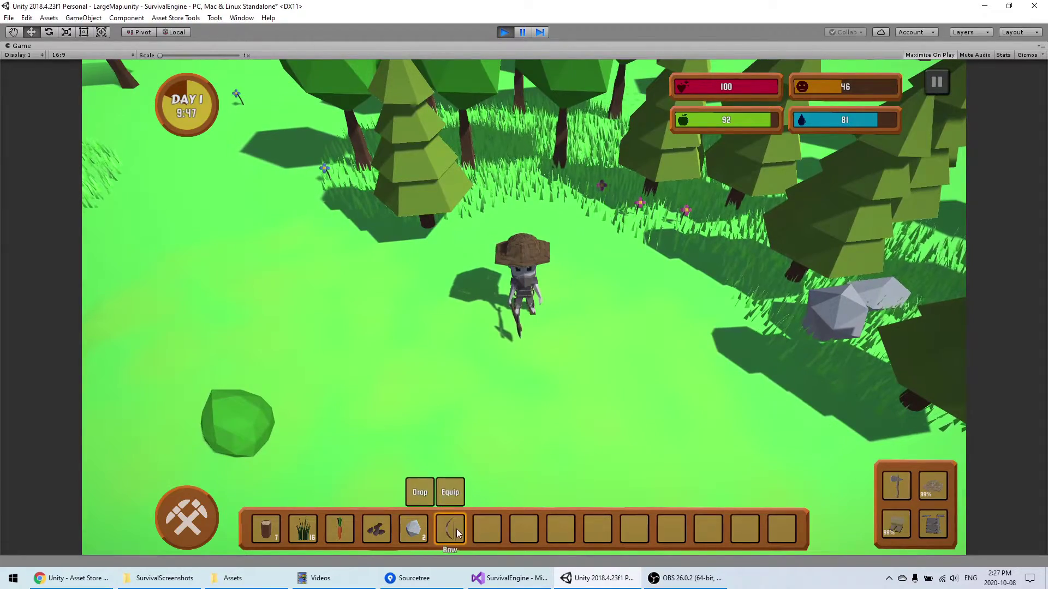
left_click(452, 493)
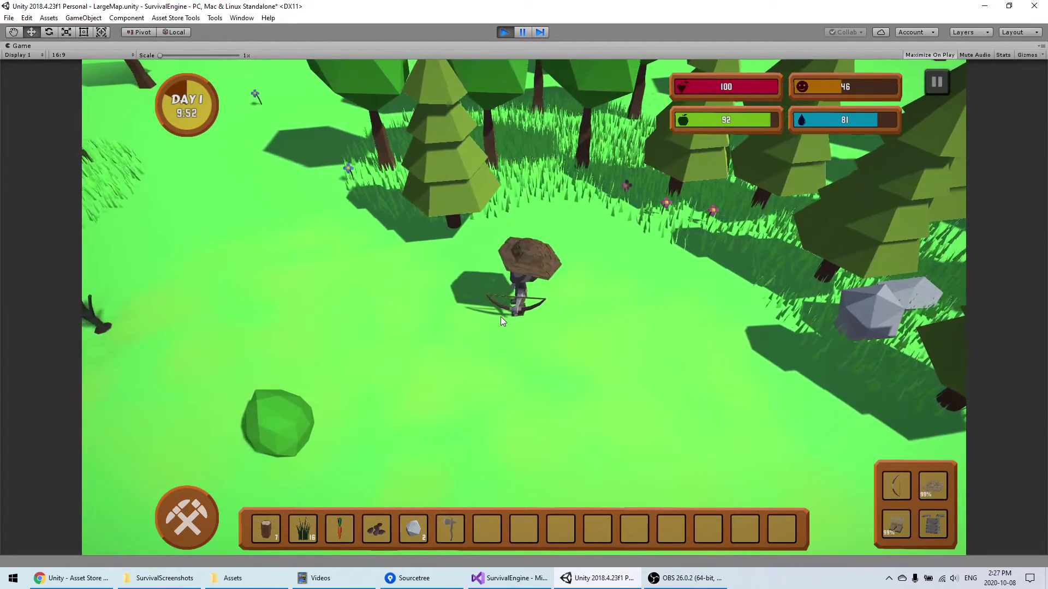
left_click(500, 316)
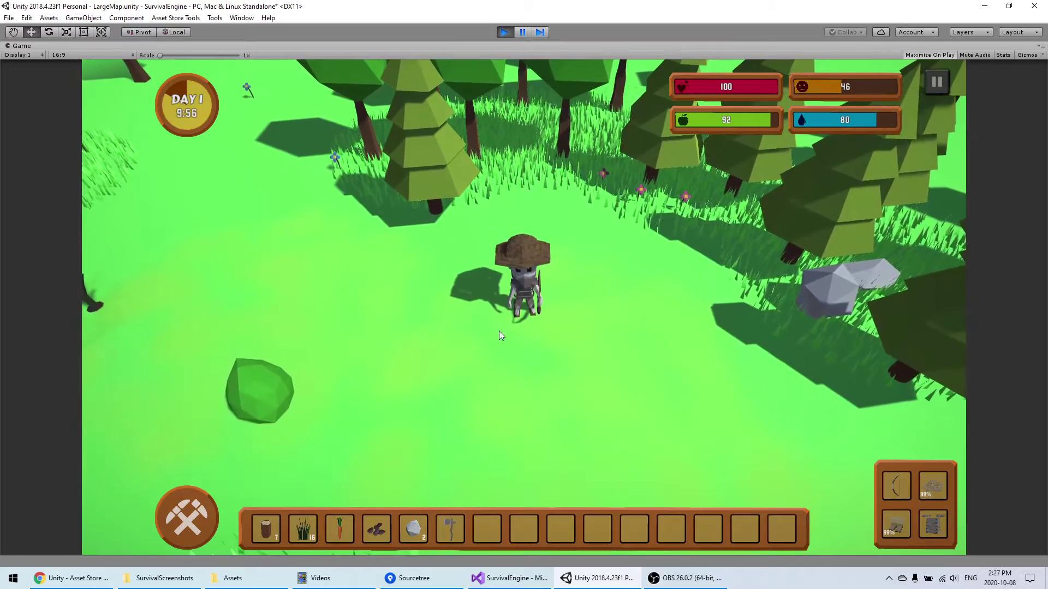
Re-equip the axe in place of the bow and turn the ghost towards the camera.
left_click(457, 524)
left_click(460, 495)
key("s")
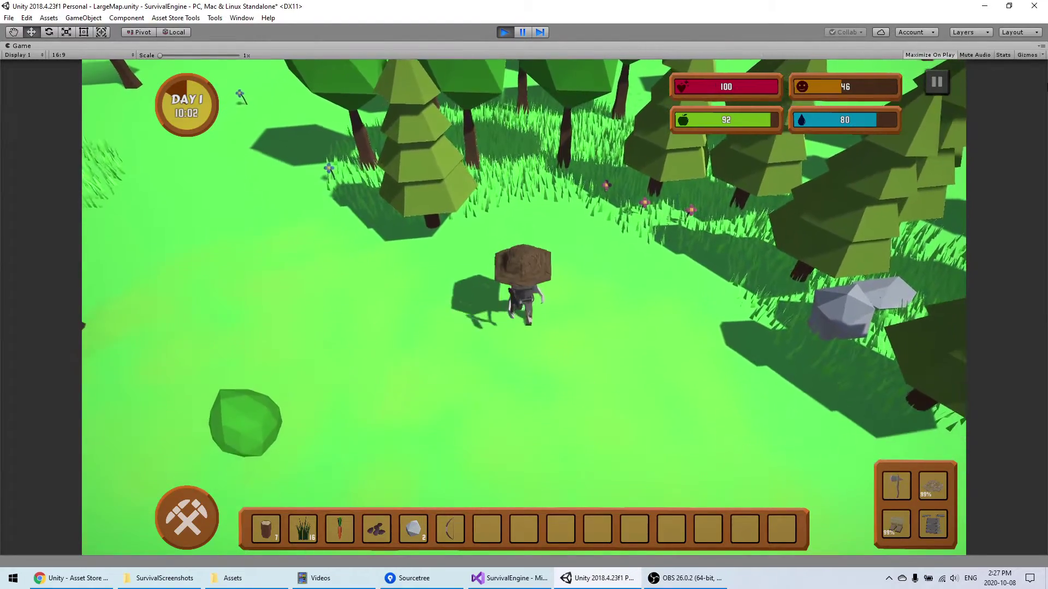
Restore the Game view from maximized and frame the equipped ghost in the Scene view while the game runs.
left_click(1041, 47)
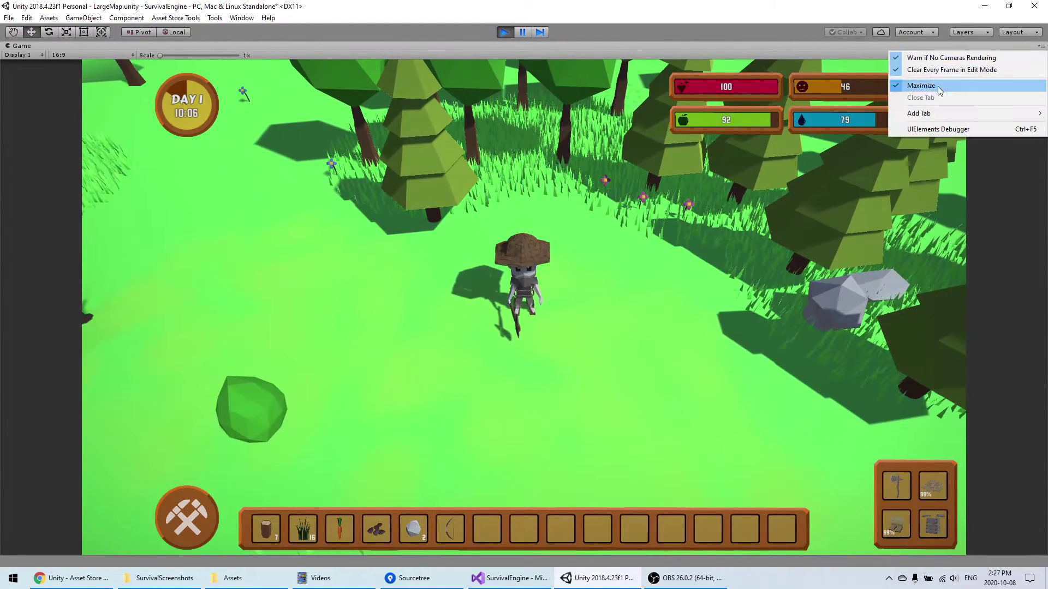
left_click(936, 86)
key("f")
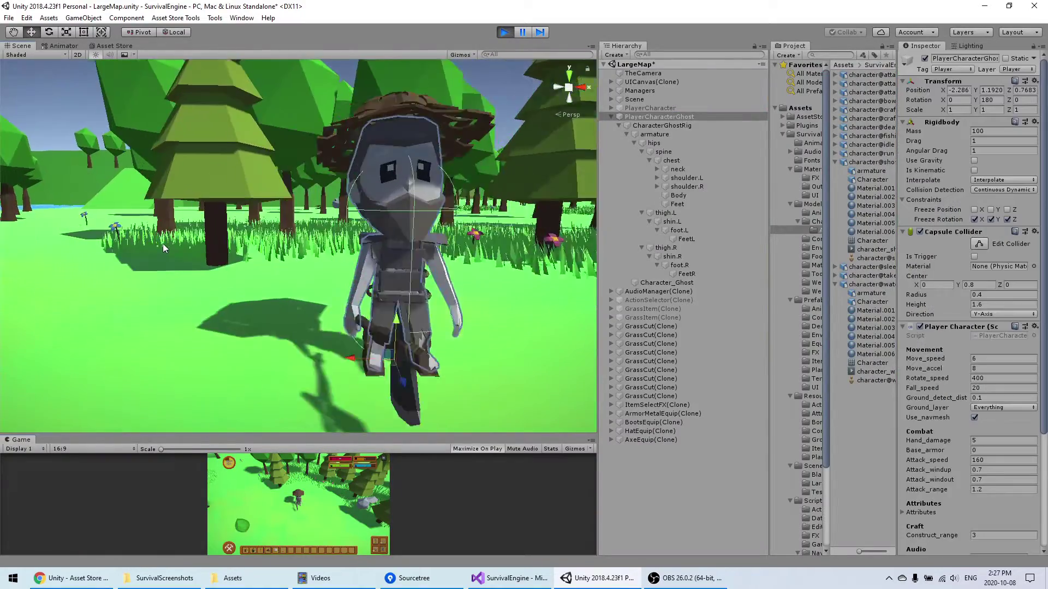
mouse_move(327, 330)
middle_mouse_down()
mouse_move(395, 313)
mouse_move(332, 329)
middle_mouse_up()
scroll(395, 313, "down", 2)
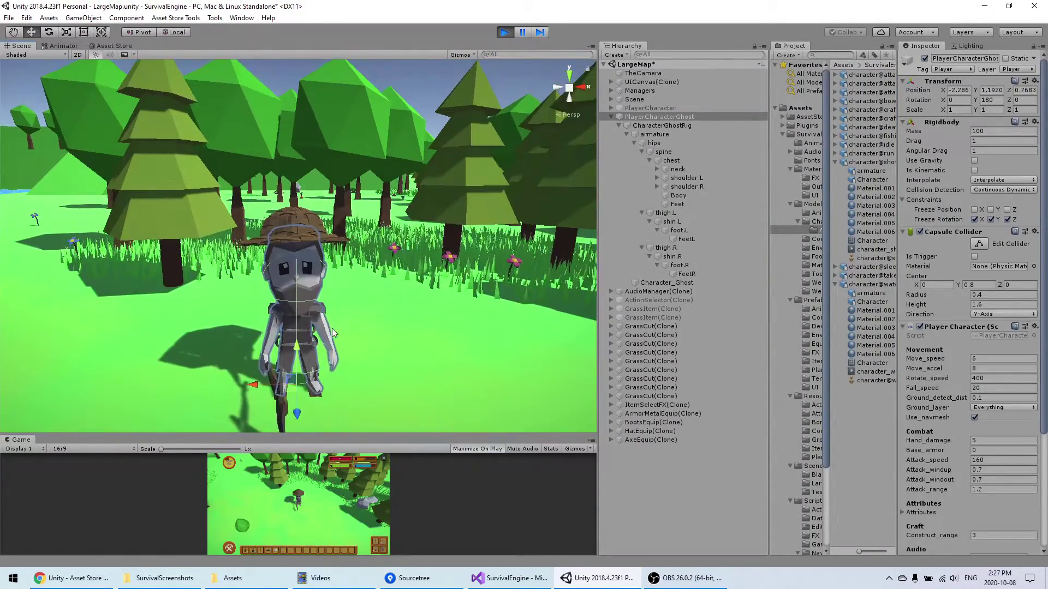
right_click_drag(331, 329, 320, 323)
Set the Equip Attach scale of the ghost's Body object to 1.04.
left_click(725, 195)
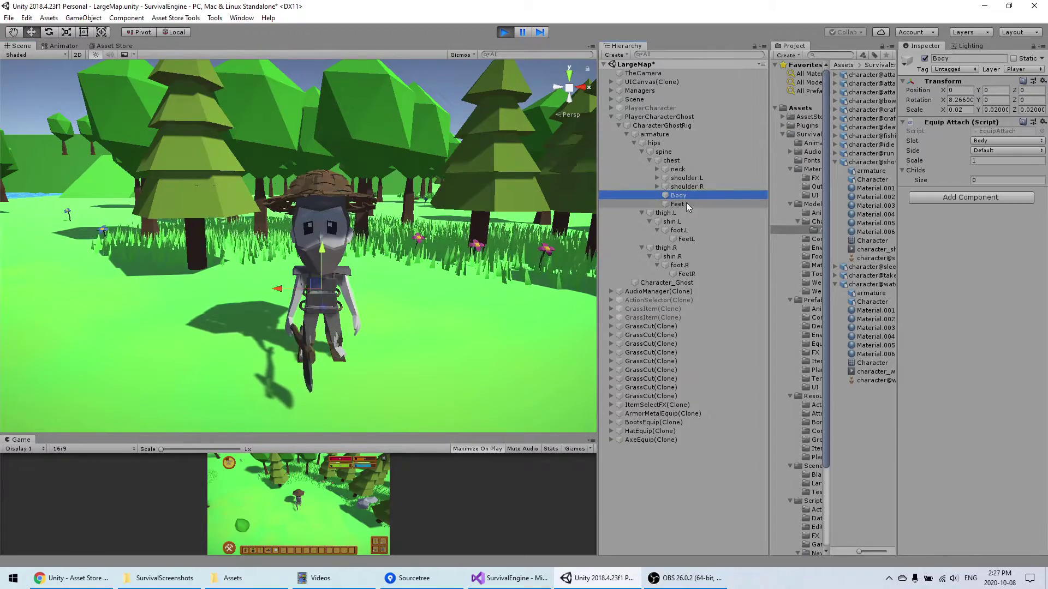
right_click_drag(319, 263, 339, 268)
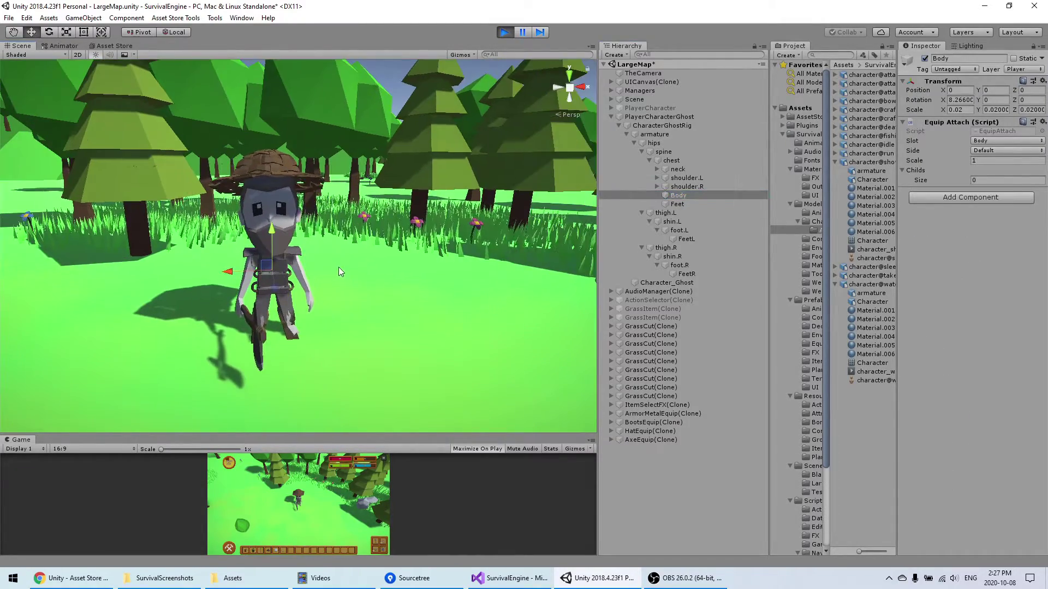
middle_click_drag(339, 268, 377, 254)
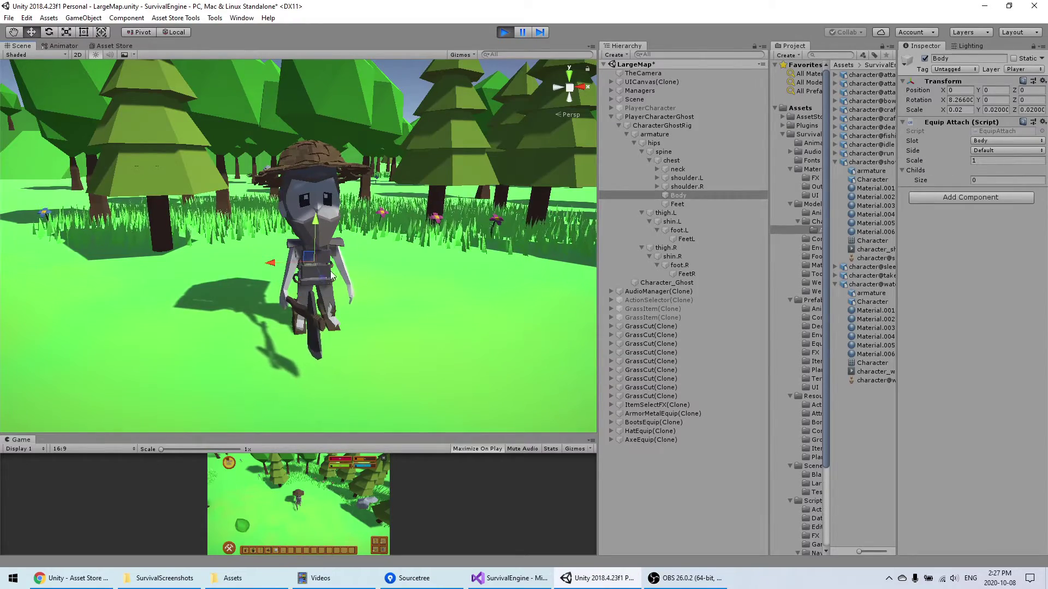
left_click(918, 160)
mouse_move(919, 161)
left_mouse_down()
mouse_move(929, 161)
mouse_move(919, 162)
left_mouse_up()
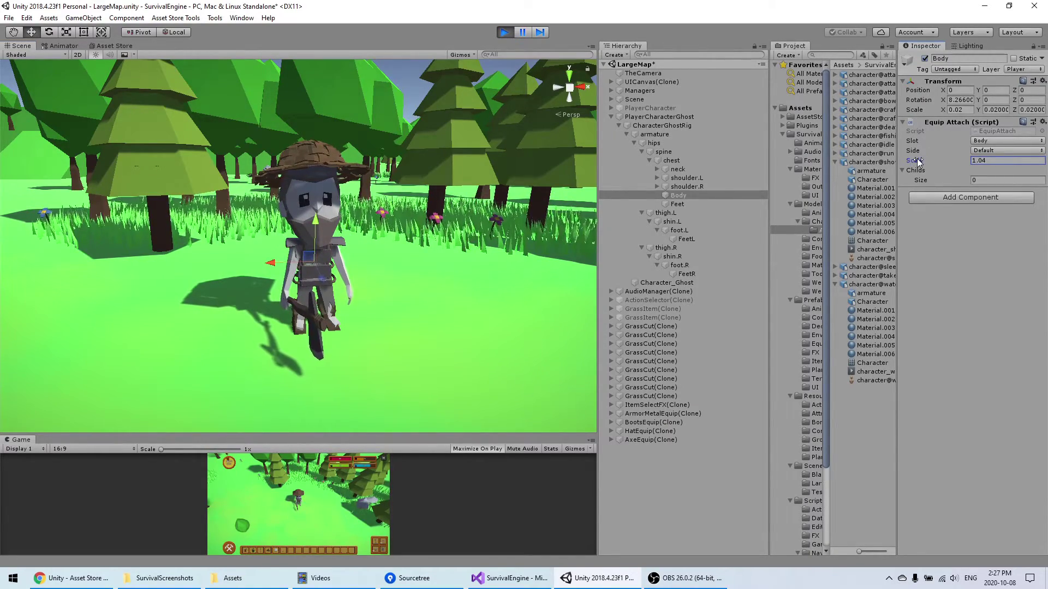
Examine the fit of the armor and boots on the ghost from several angles.
middle_click_drag(371, 261, 431, 262)
scroll(348, 271, "up", 2)
left_click_drag(432, 262, 218, 285, "alt")
middle_click_drag(437, 237, 372, 284)
right_click_drag(372, 283, 306, 284)
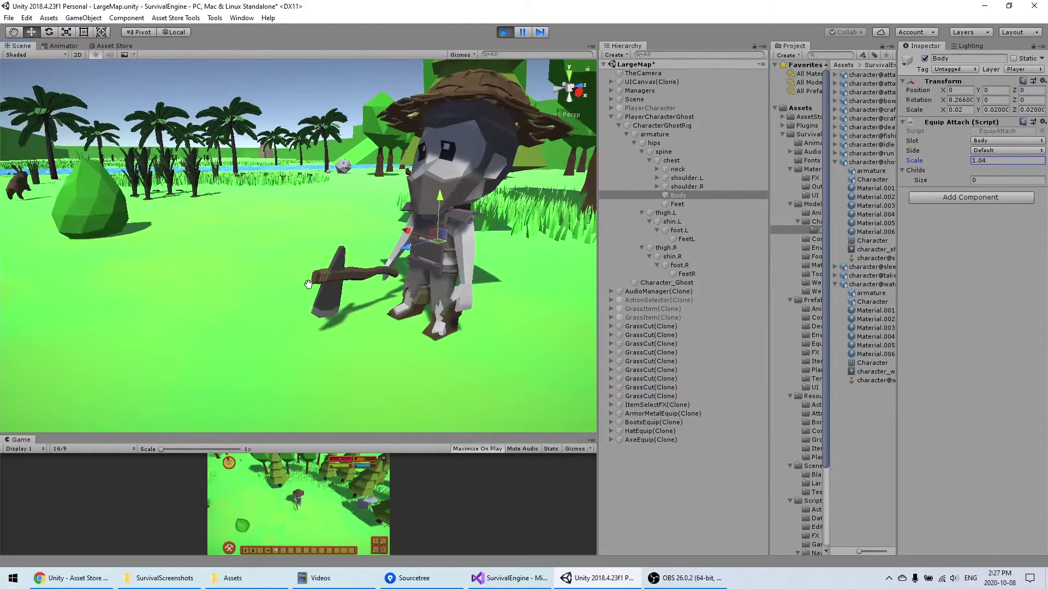
middle_click_drag(436, 327, 355, 349)
right_click_drag(354, 294, 323, 289)
middle_click_drag(371, 278, 309, 286)
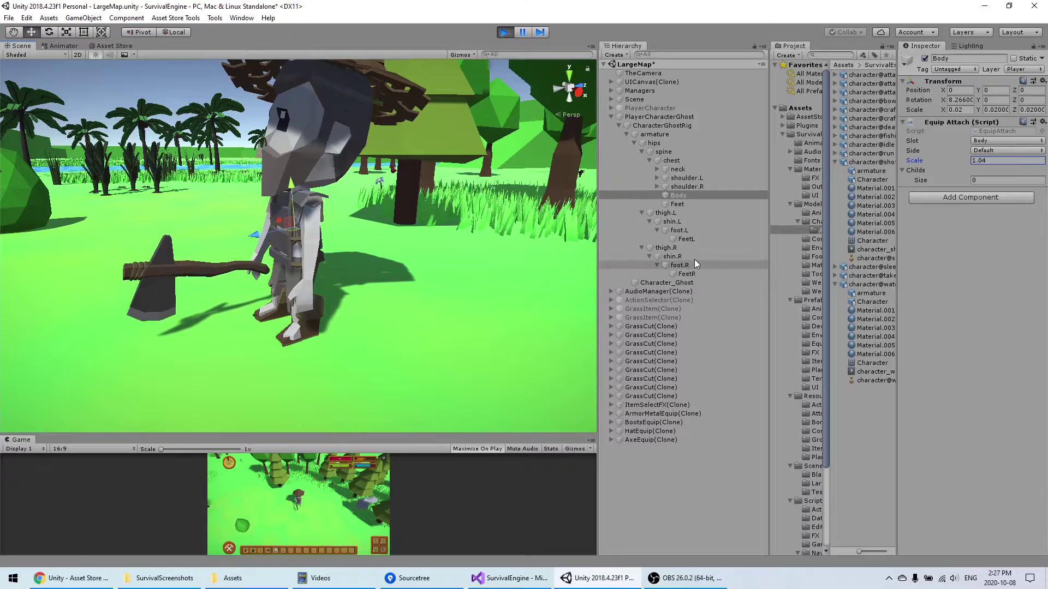
Move the ghost's FeetL and FeetR points together to shift the boots over its toes.
left_click(699, 238)
left_click(687, 274, "ctrl")
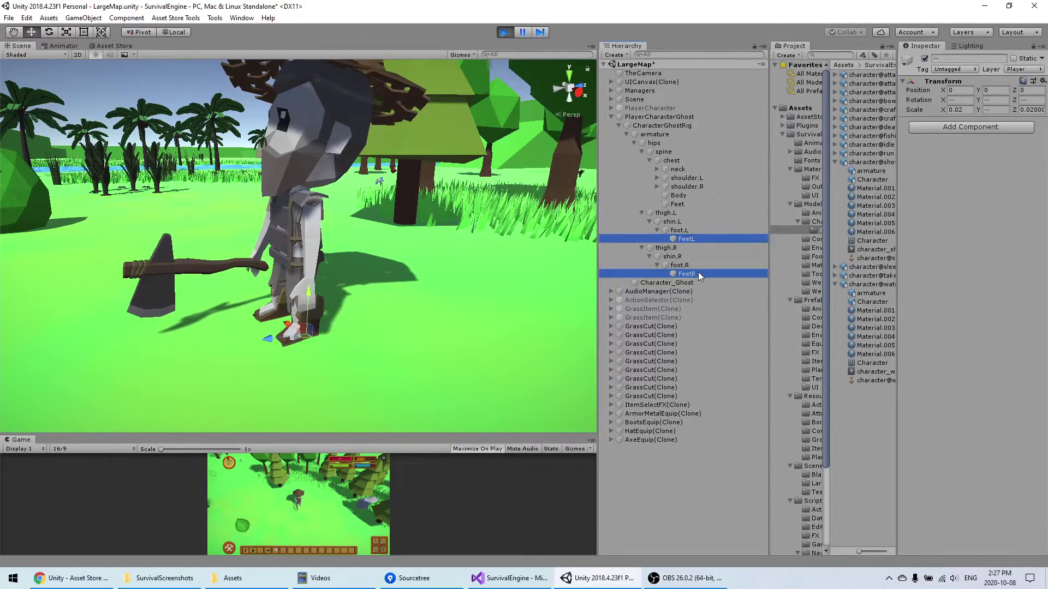
left_click_drag(289, 322, 273, 308, "alt")
right_click_drag(275, 311, 315, 318)
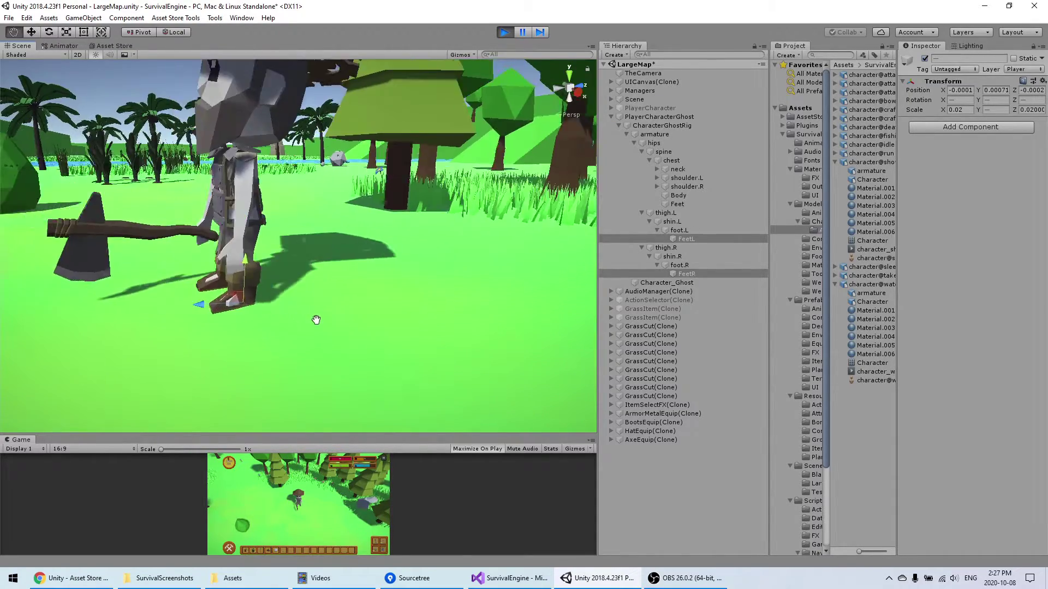
left_click_drag(316, 318, 344, 314, "alt")
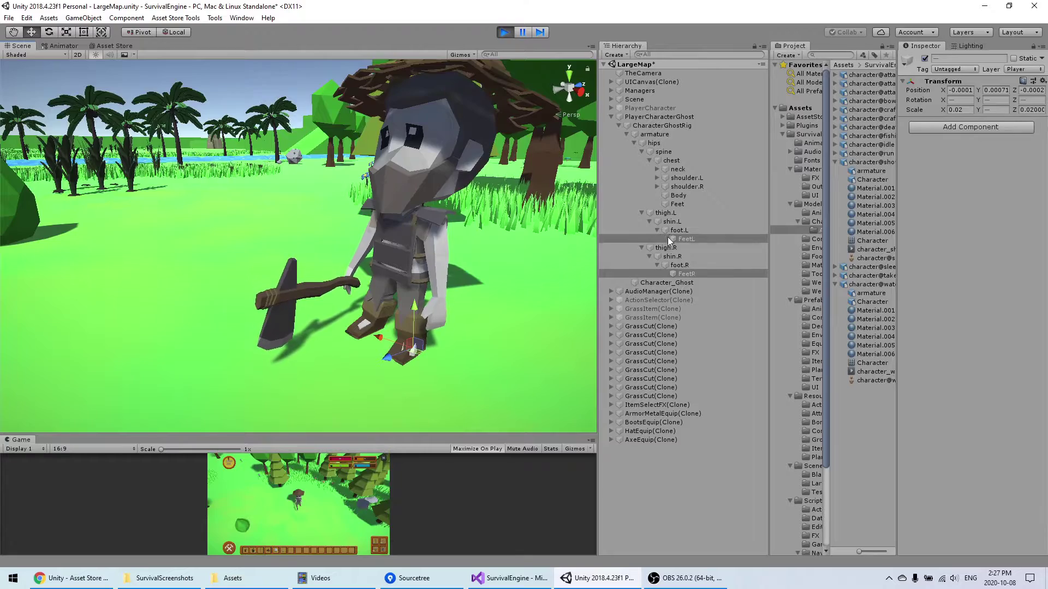
Set the Equip Attach scale of the ghost's Feet object to 1.07.
left_click(683, 204)
left_click_drag(920, 160, 925, 158)
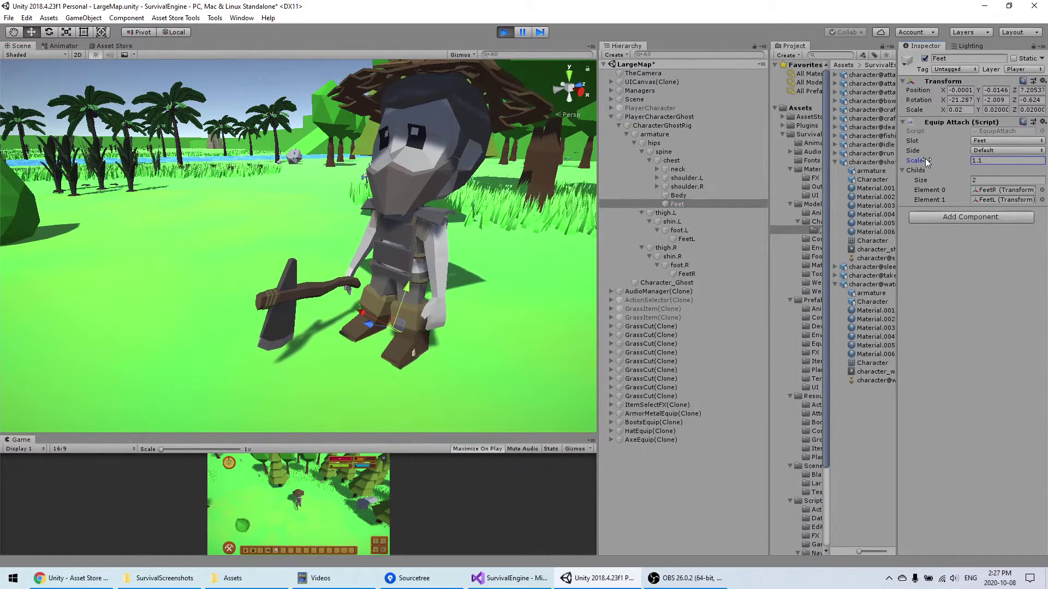
left_click_drag(419, 336, 429, 310, "alt")
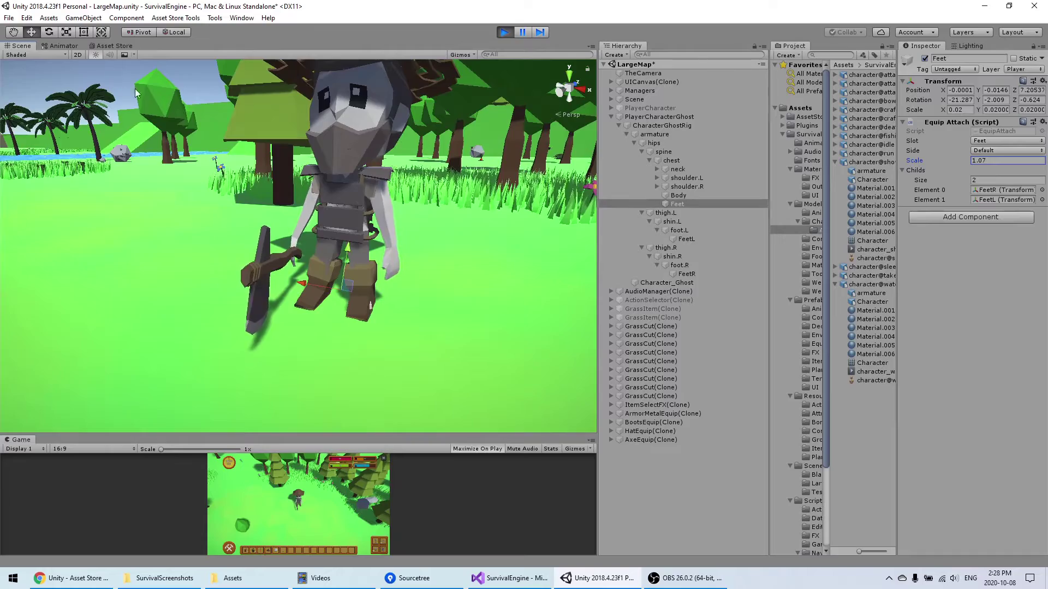
Fine-tune the ghost's foot points individually, placing FeetL at position X -0.0004, Y 0.0008, Z -0.0003.
left_click(688, 274)
left_click_drag(352, 292, 415, 298, "alt")
left_click(687, 238)
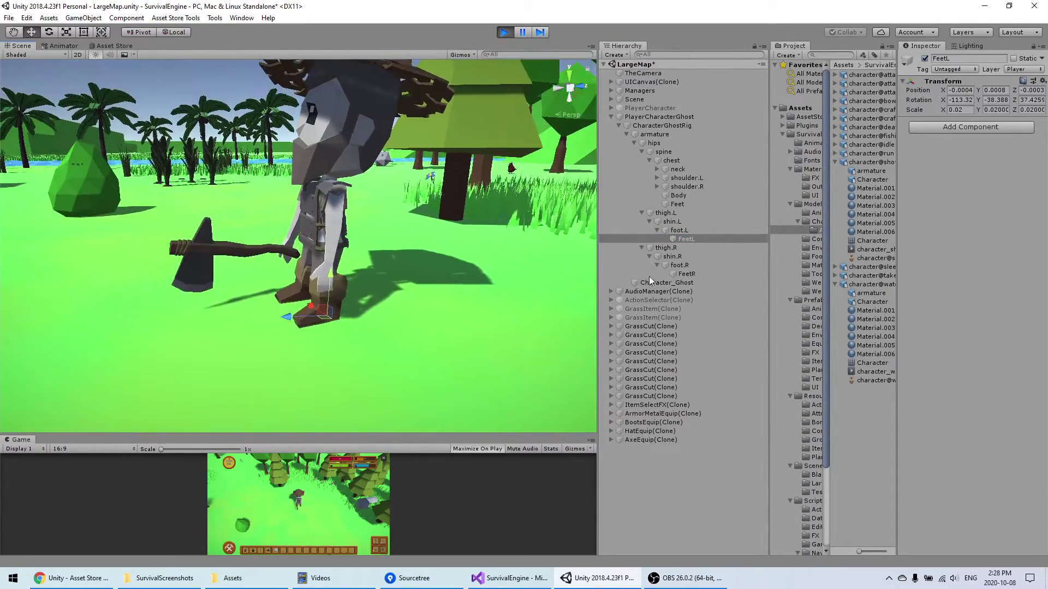
Shift the ghost's FeetL and FeetR points together toward its toes, placing FeetL at position X -0.0003, Y 0.00112, Z -0.0004.
left_click(686, 274, "ctrl")
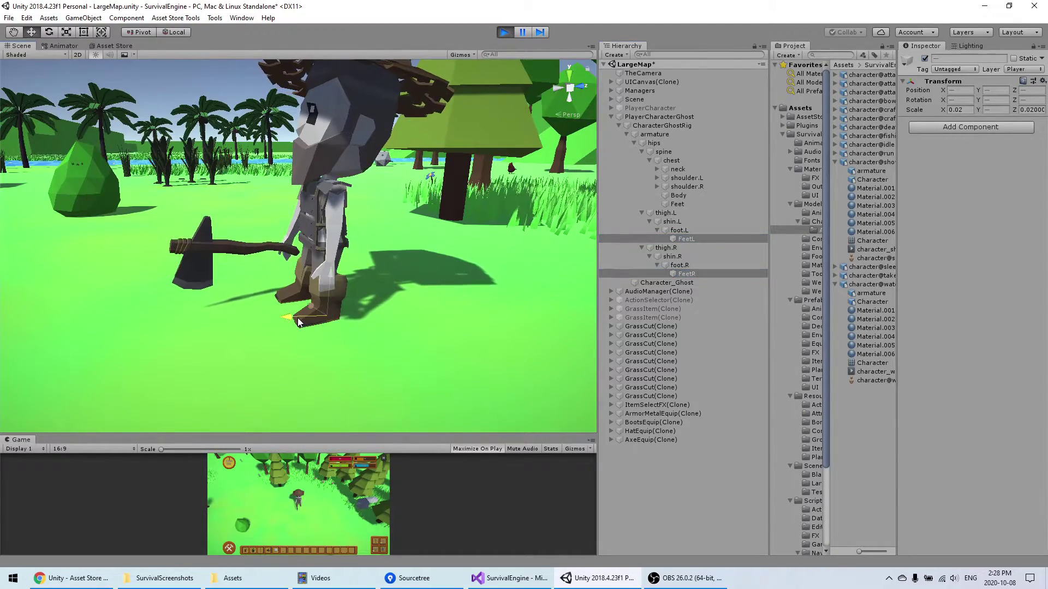
mouse_move(393, 286)
left_mouse_down("alt")
mouse_move(416, 289)
mouse_move(408, 286)
left_mouse_up("alt")
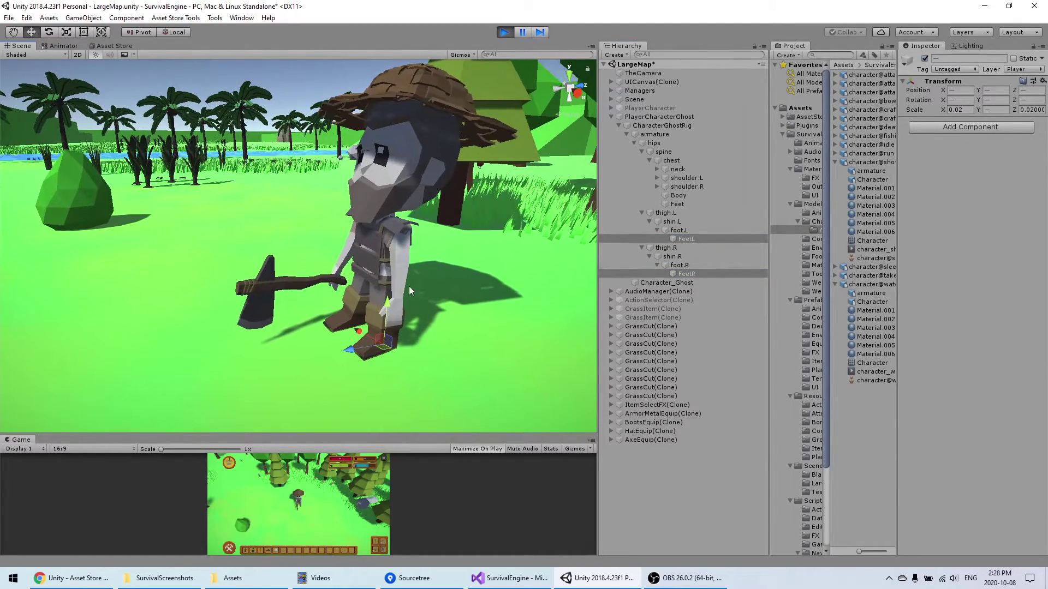
left_click(685, 239)
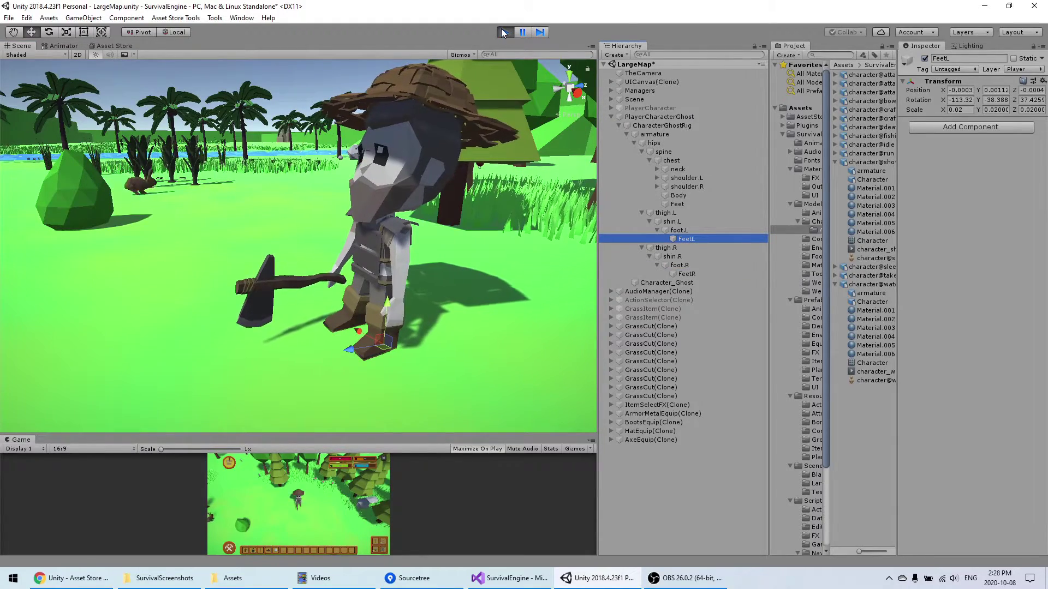
Copy the Transform component of the ghost's FeetR point and exit play mode.
right_click(948, 82)
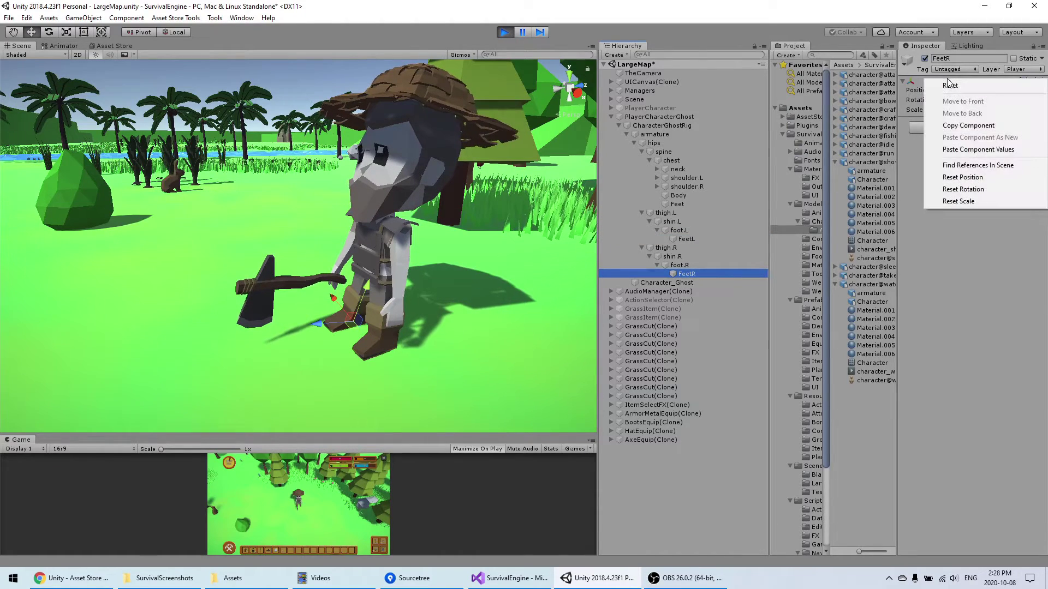
left_click(964, 126)
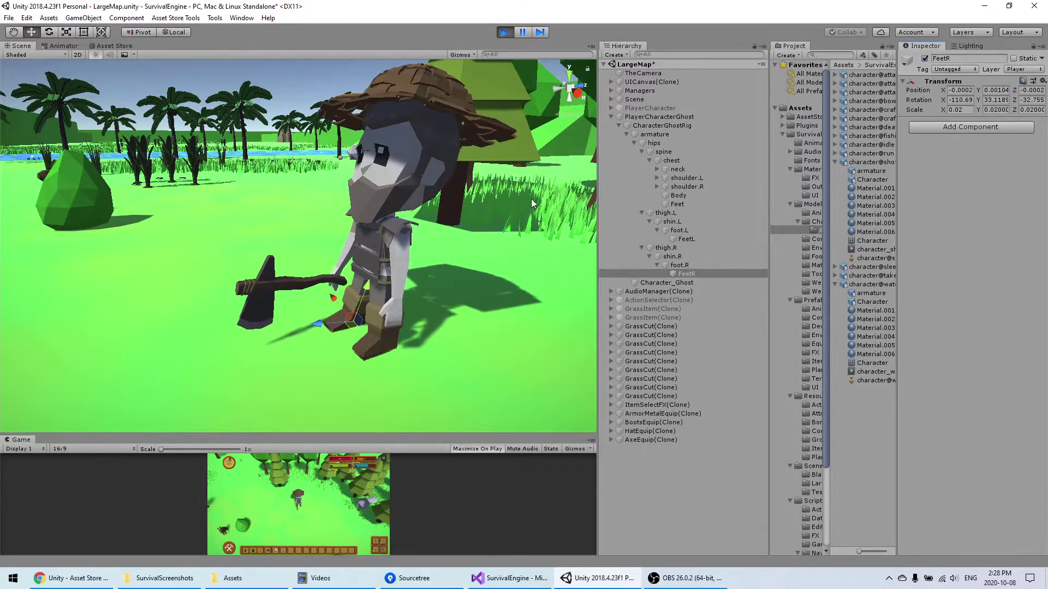
left_click(684, 116)
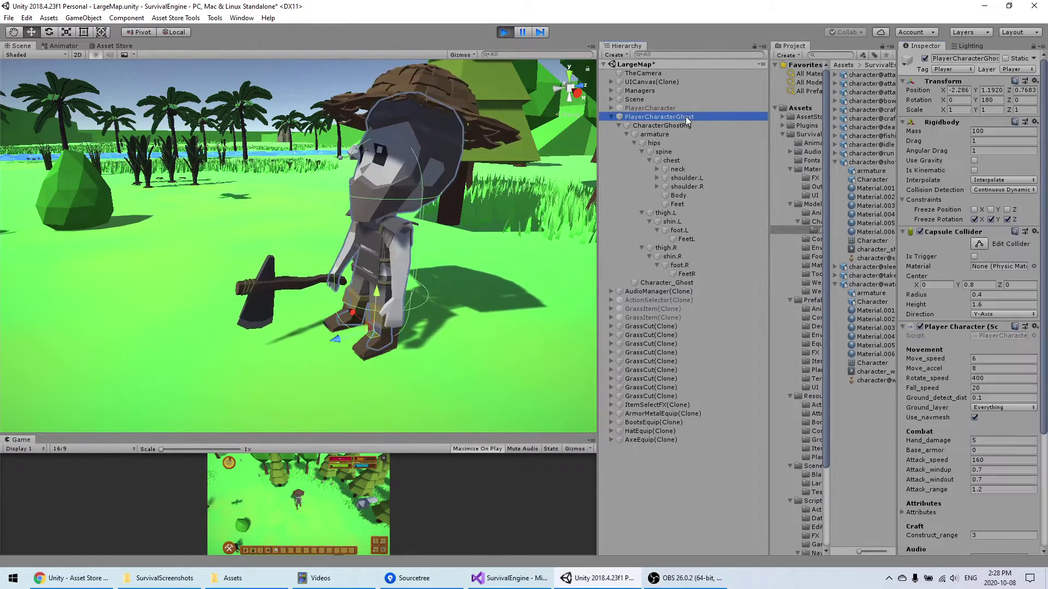
left_click(501, 32)
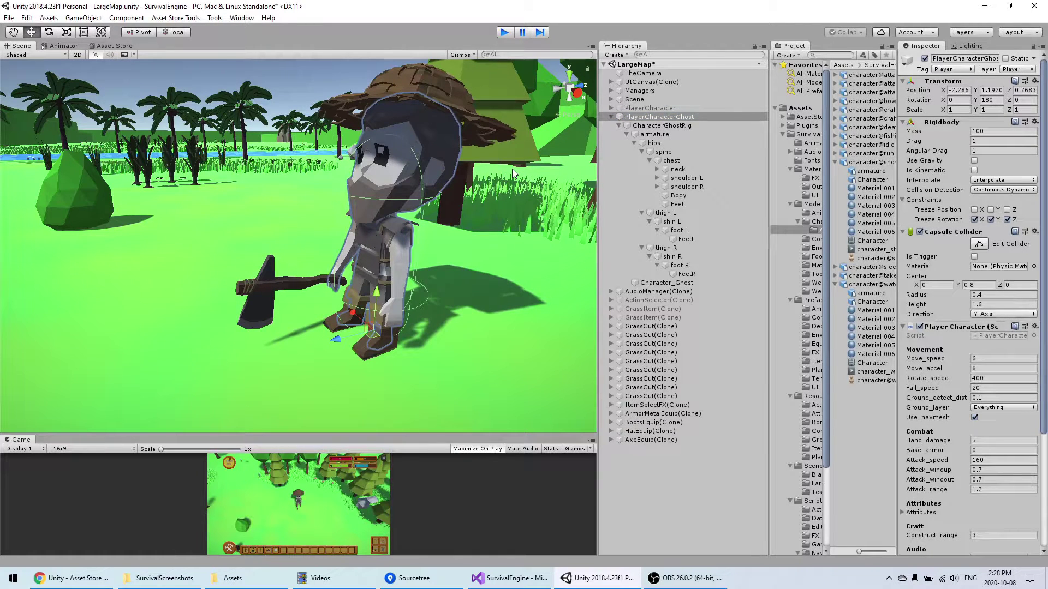
Paste the copied Transform values onto the ghost's FeetL and FeetR points in the edit-mode scene.
double_click(686, 274)
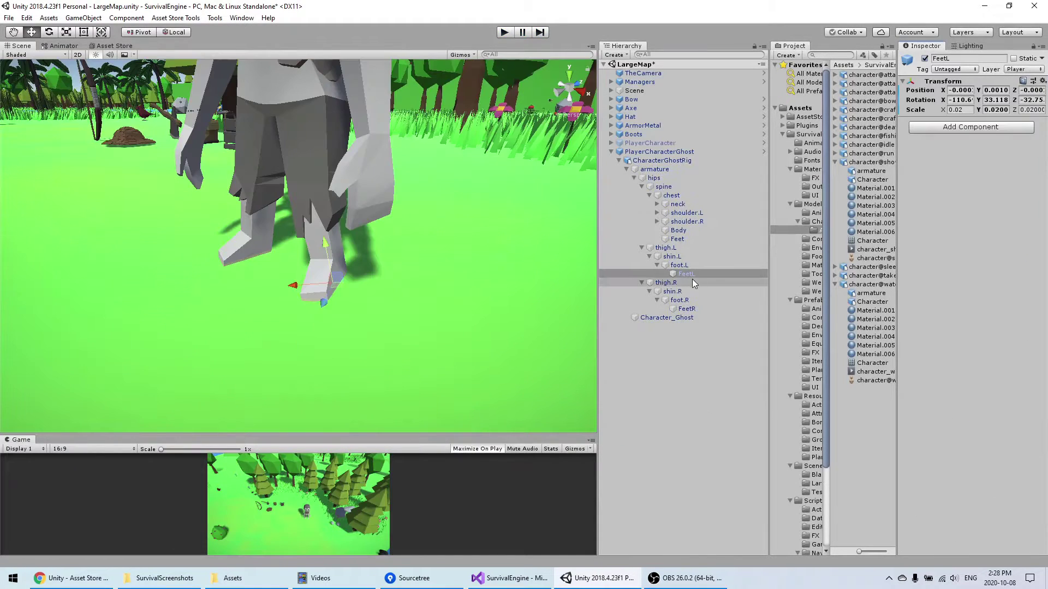
left_click(693, 309)
right_click(954, 81)
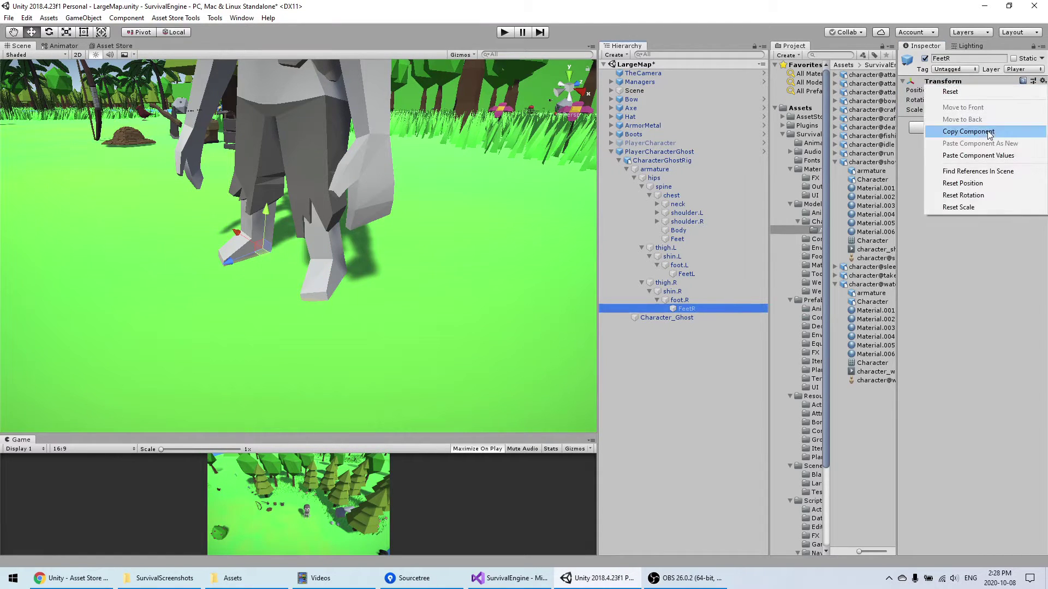
left_click(994, 157)
Examine the ghost's feet, body and head from several angles in the scene.
middle_click_drag(258, 233, 287, 246)
right_click_drag(288, 245, 337, 258)
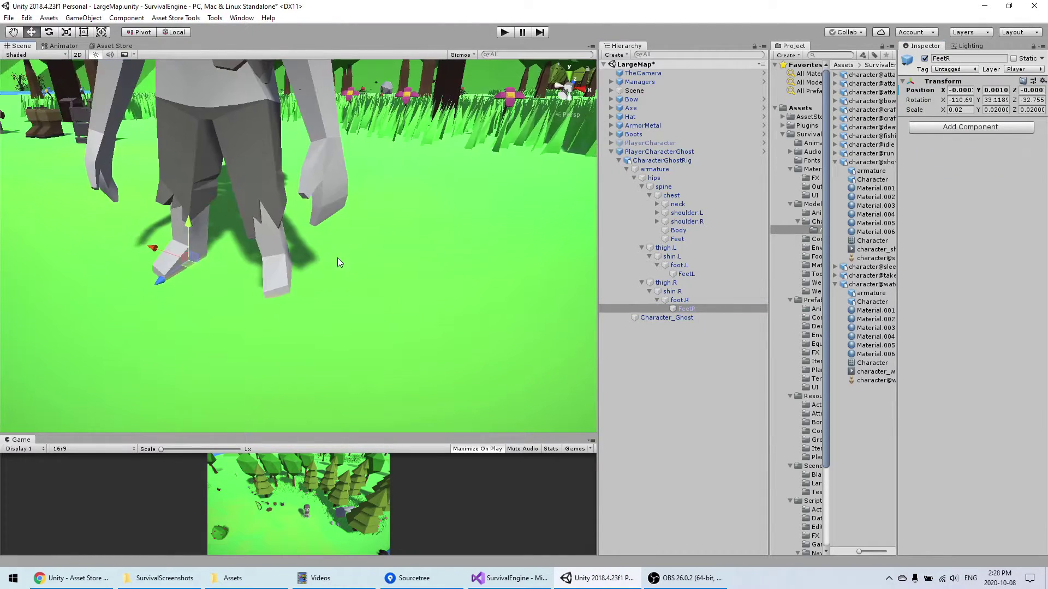
middle_click_drag(337, 257, 472, 276)
right_click_drag(471, 276, 458, 276)
middle_click_drag(459, 276, 400, 271)
right_click_drag(400, 271, 384, 269)
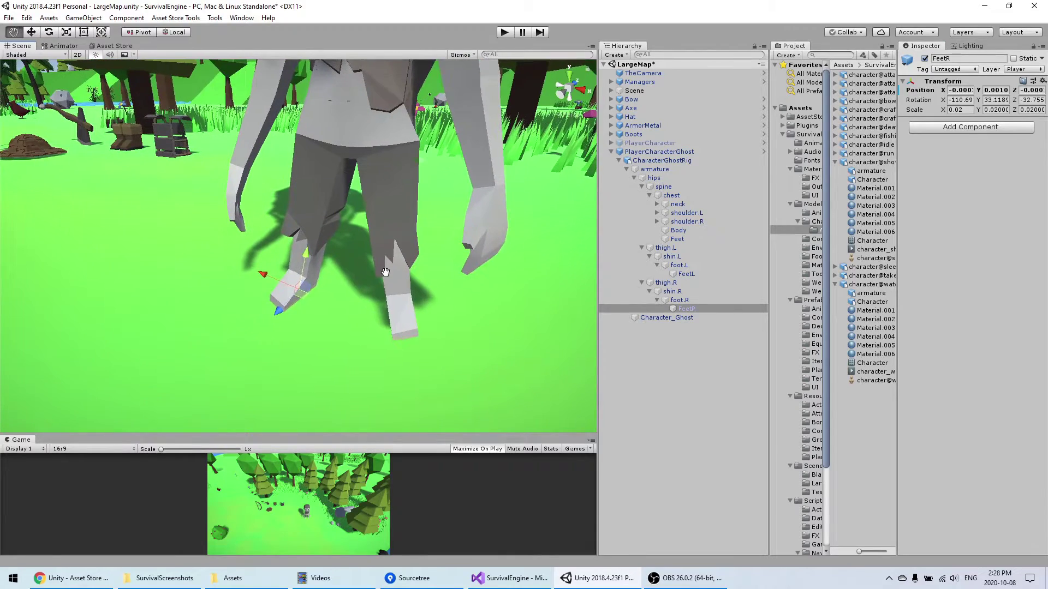
middle_click_drag(383, 269, 376, 276)
right_click_drag(500, 238, 376, 229, "alt")
middle_click_drag(375, 230, 371, 276)
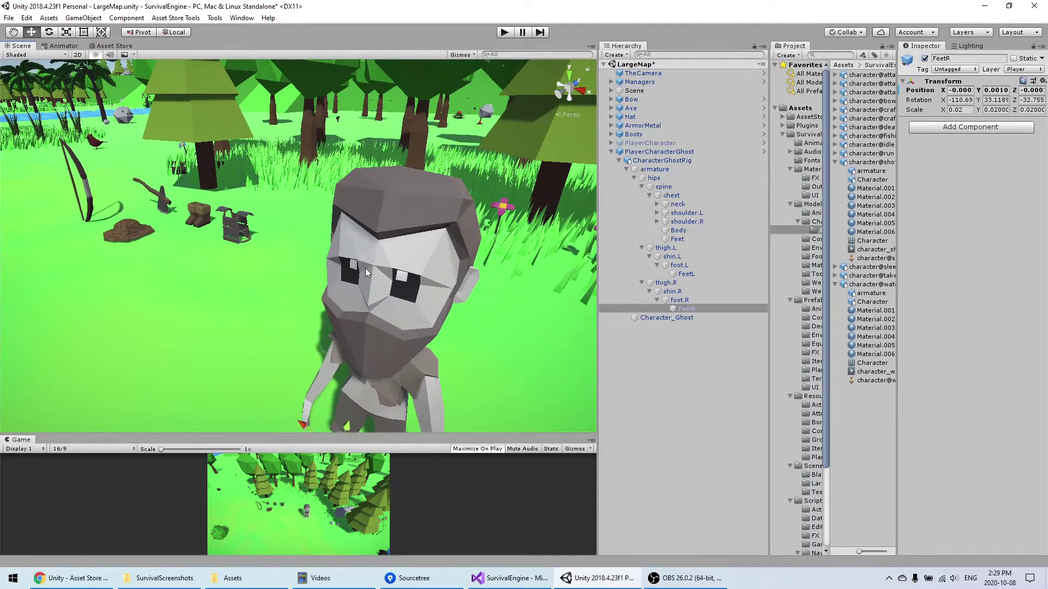
middle_click_drag(424, 248, 404, 229)
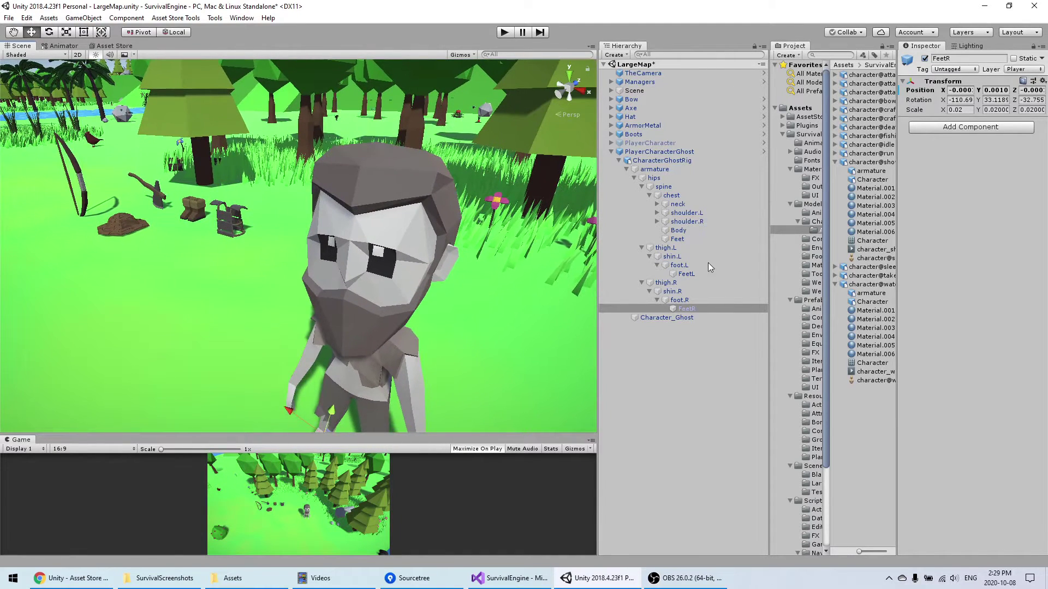
Lower the Head attachment point under the ghost's neck bone to a Y position of about 0.0111.
left_click(677, 238)
left_click(658, 204)
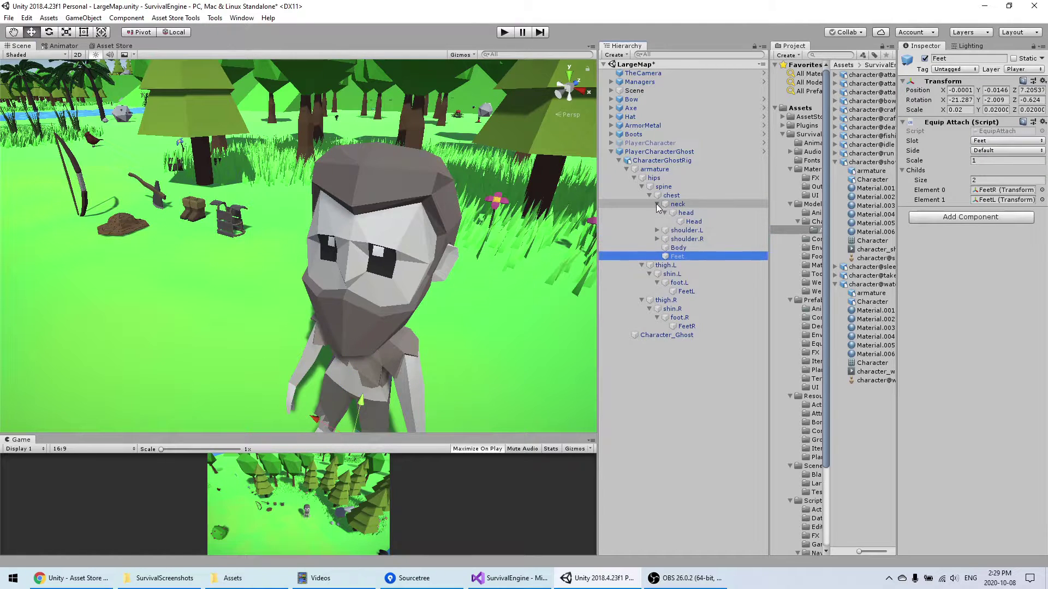
middle_click_drag(470, 168, 352, 146)
left_click_drag(351, 145, 349, 156)
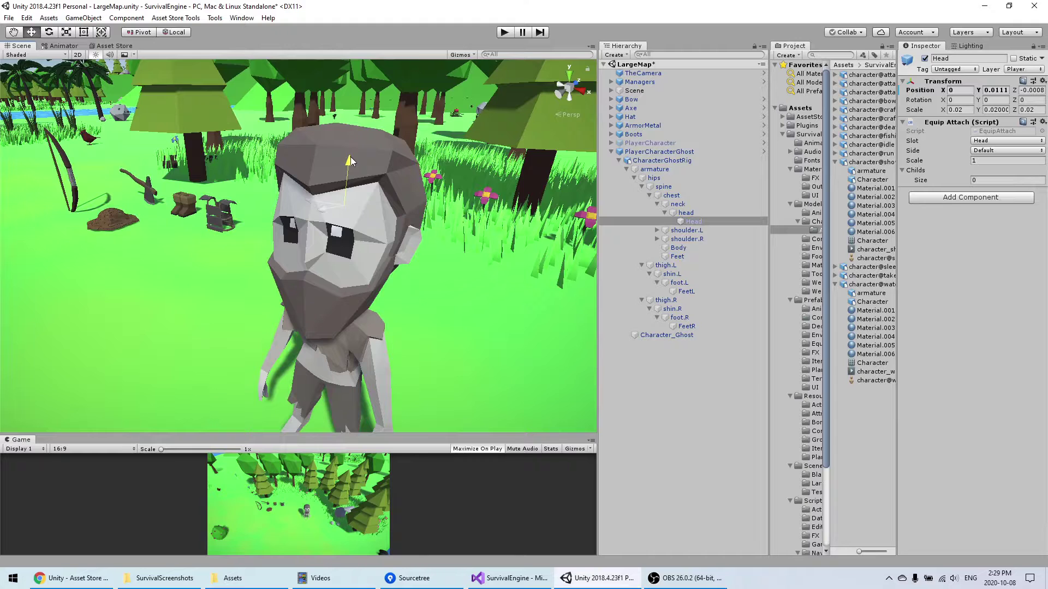
Apply all overrides of PlayerCharacterGhost to its prefab.
left_click(699, 151)
left_click(1014, 80)
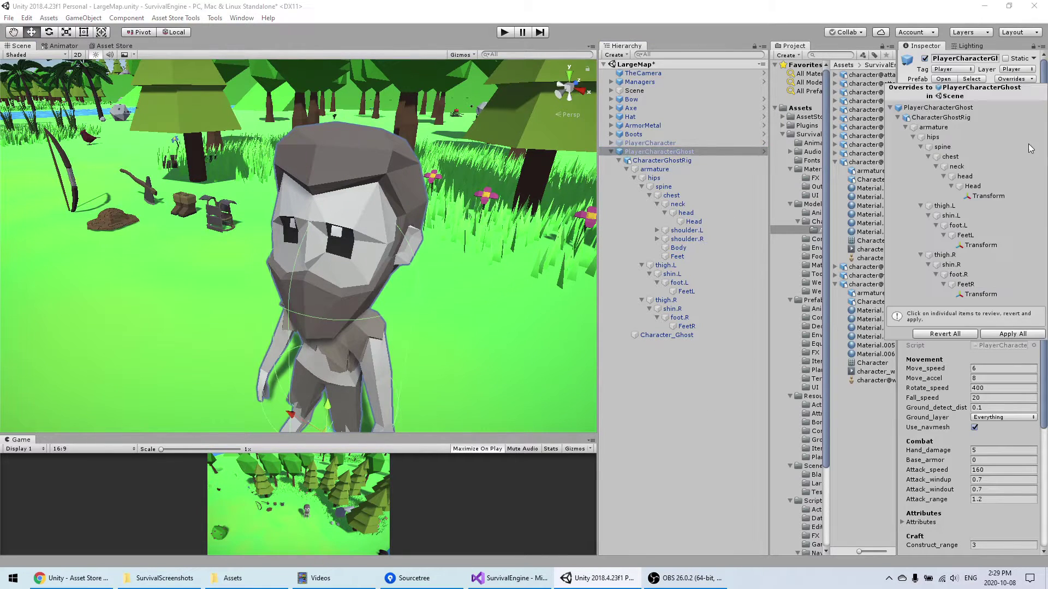
left_click(1015, 333)
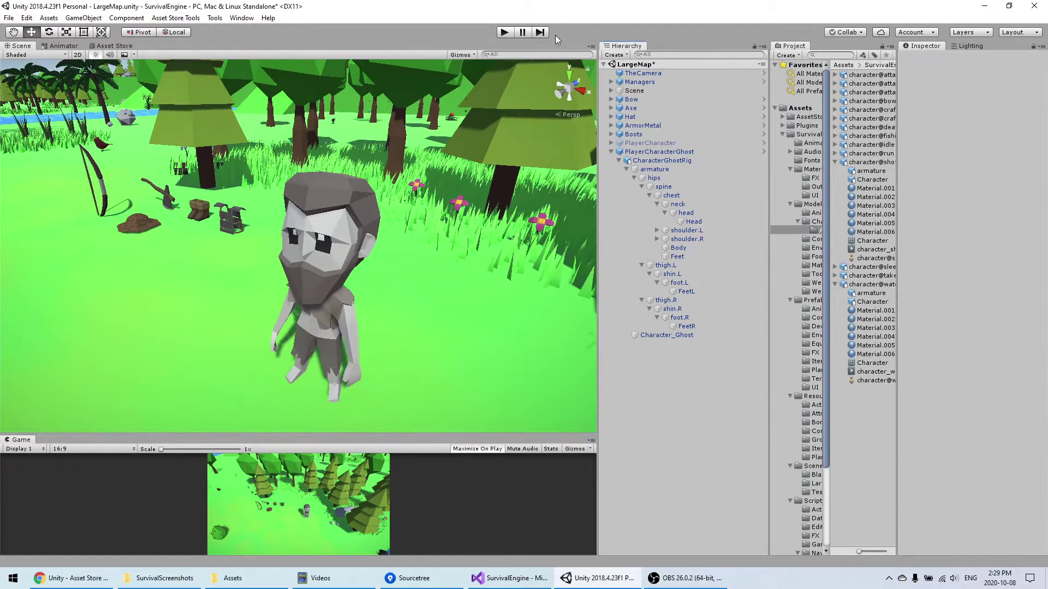
Start play mode, then pick up the boots and equip them on the ghost.
left_click(507, 33)
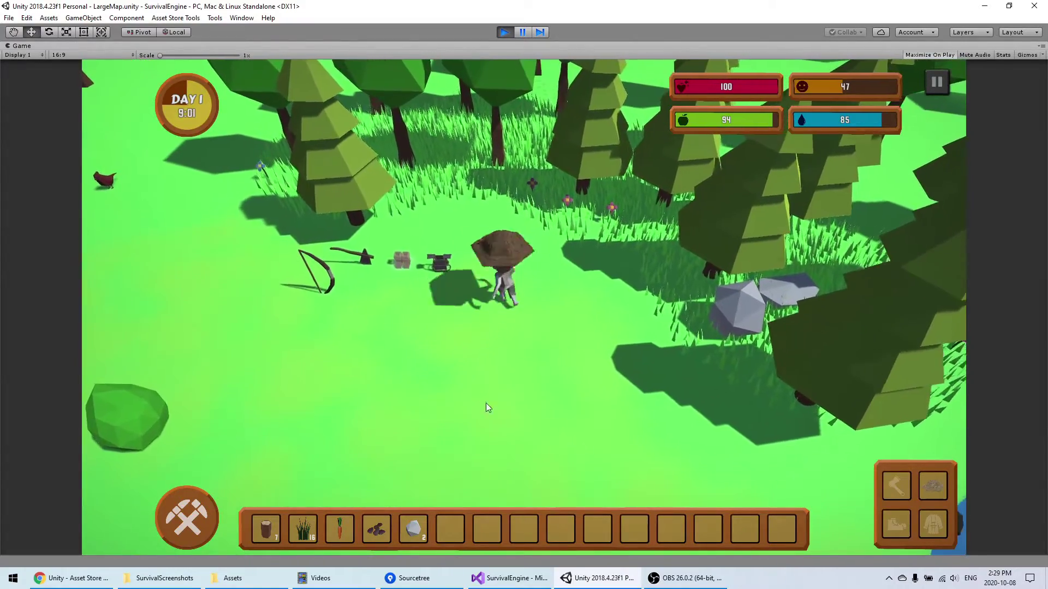
key("s")
key("d")
right_click(460, 531)
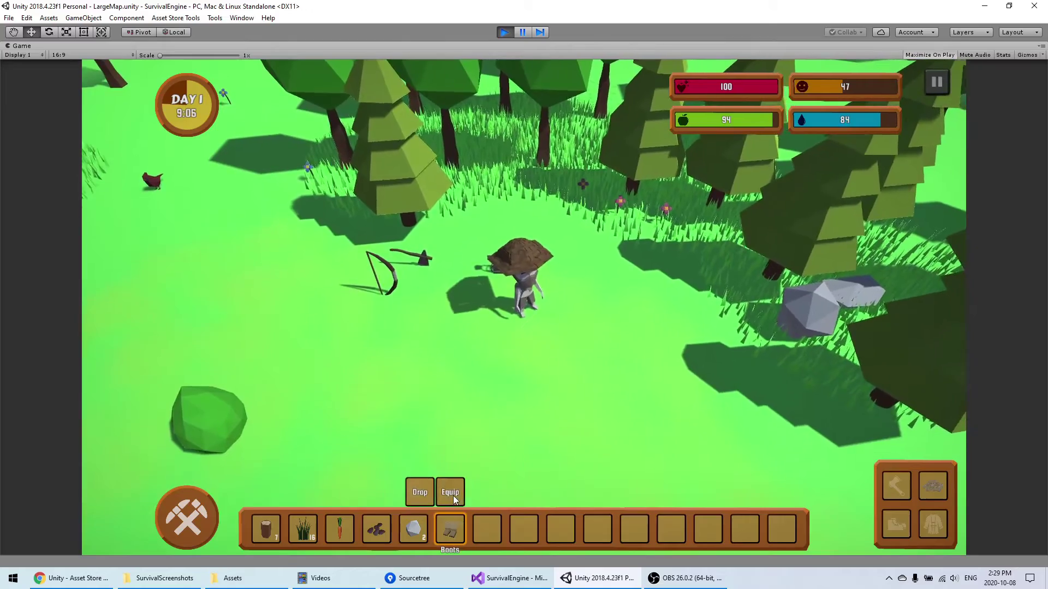
left_click(453, 495)
Pick up the metal armor and the axe and equip both on the ghost.
key("d")
key("w")
key("a")
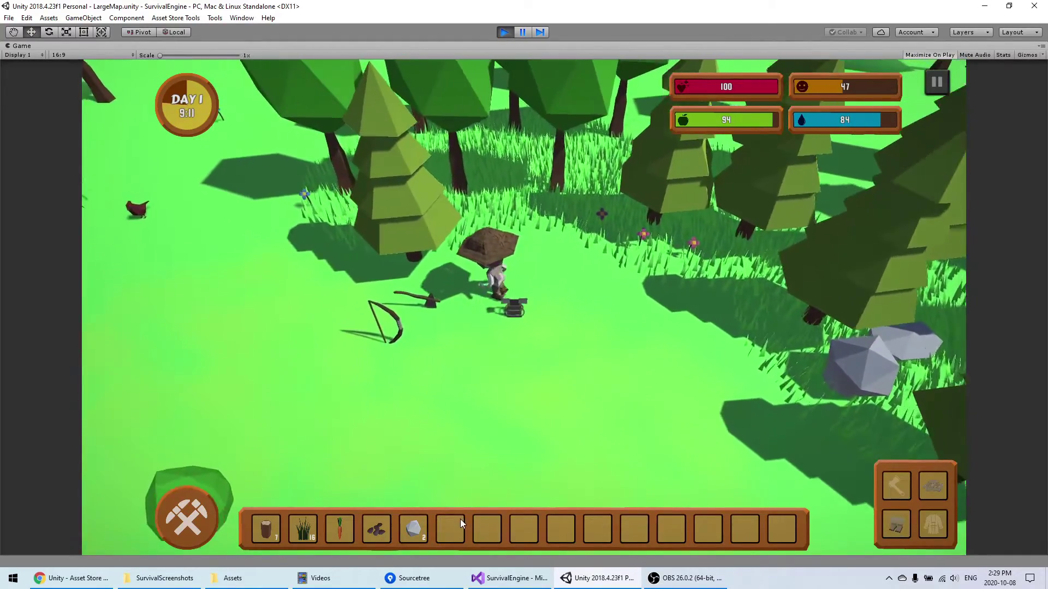
left_click(552, 325)
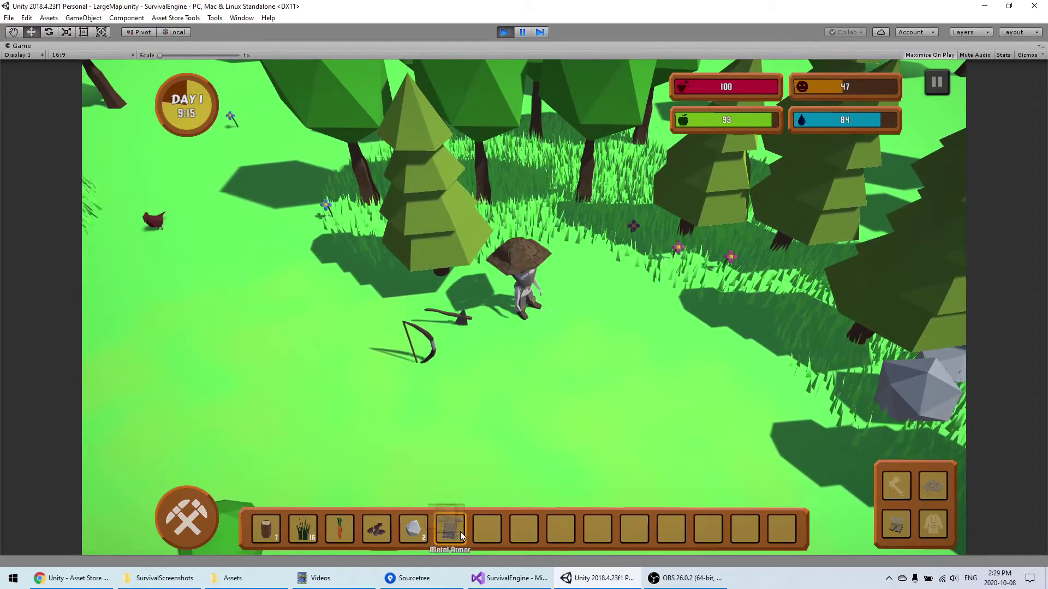
left_click(451, 528)
left_click(449, 493)
left_click(462, 324)
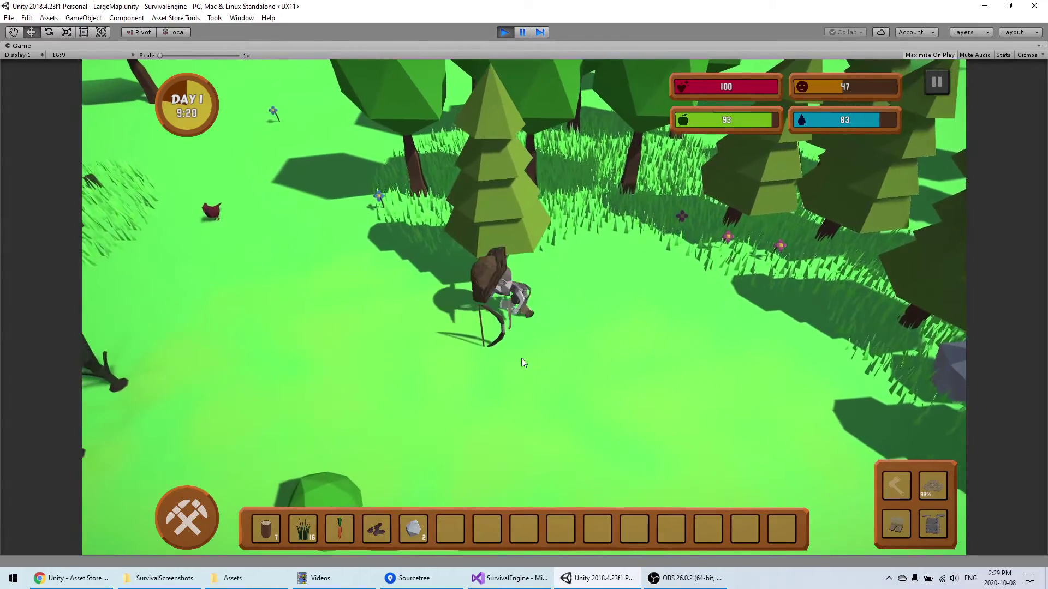
left_click(451, 492)
Walk the ghost around the map to check how the equipped hat, armor, boots and axe fit.
left_click(513, 414)
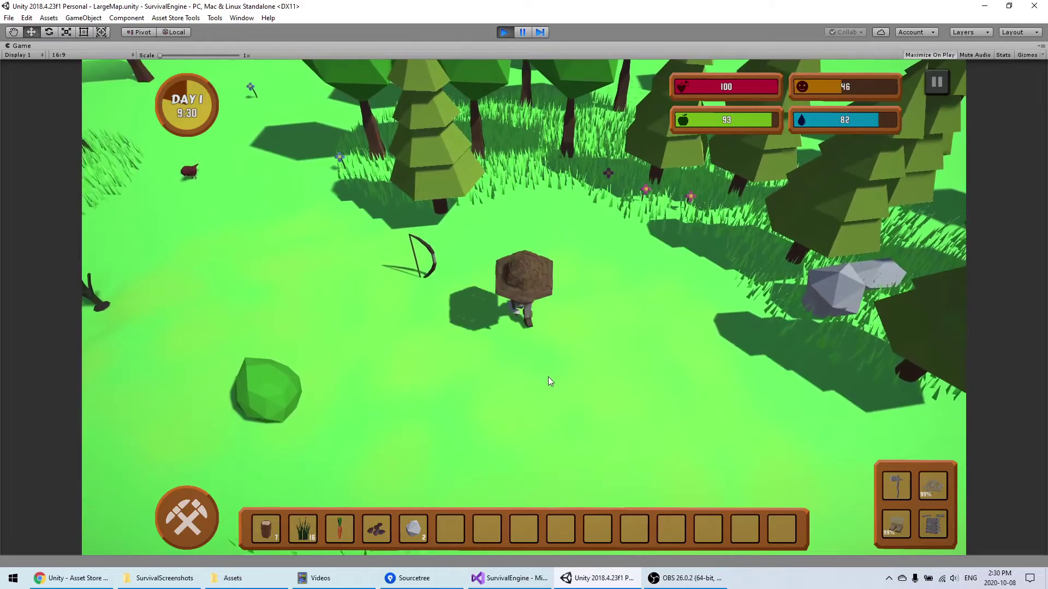
key("d")
key("s")
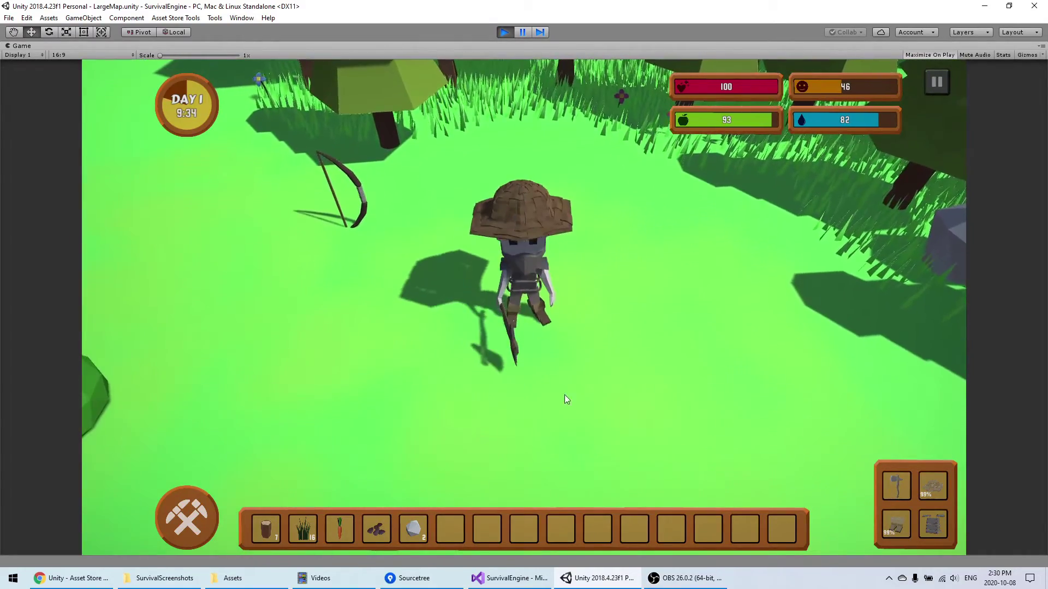
key("a")
key("w")
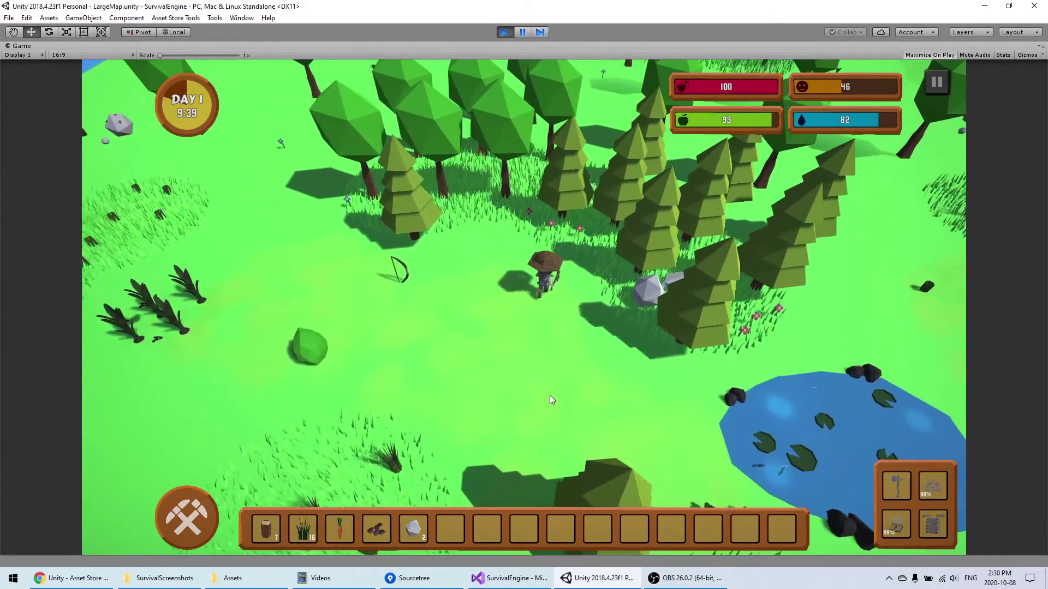